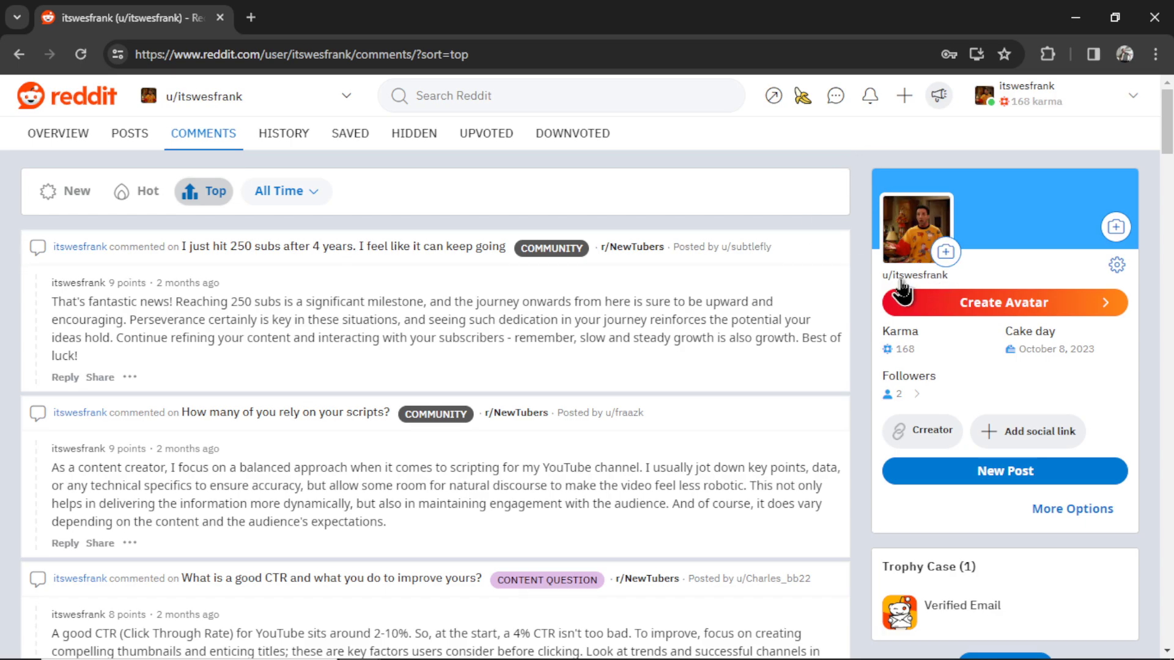
Scroll through the newest-first comments list and return to its top
scroll(511, 306, down, 2)
scroll(436, 375, down, 4)
scroll(435, 375, down, 6)
scroll(436, 374, down, 6)
scroll(435, 374, down, 5)
click(1005, 638)
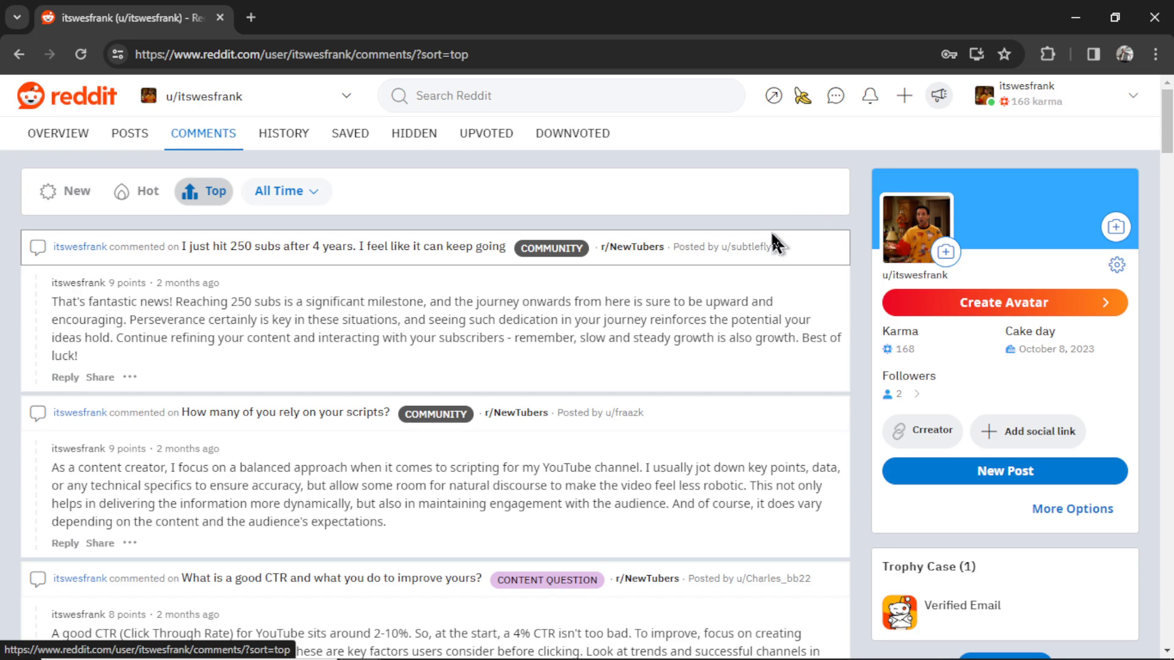
Browse further down through the comments list
scroll(467, 319, down, 2)
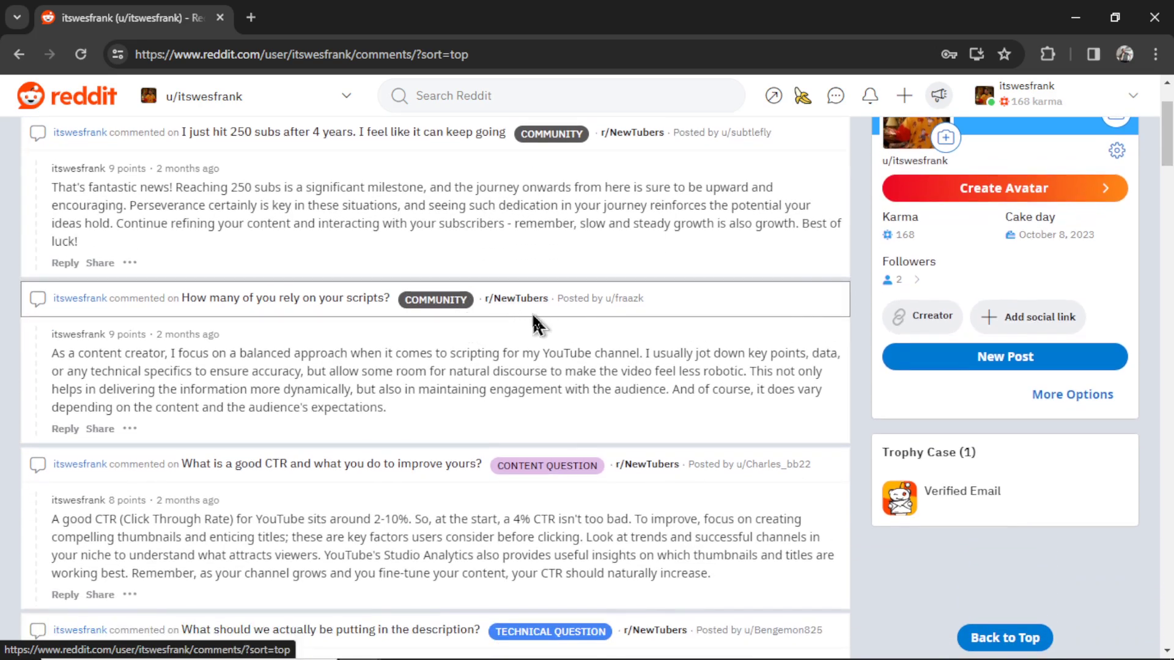
mouse_move(538, 319)
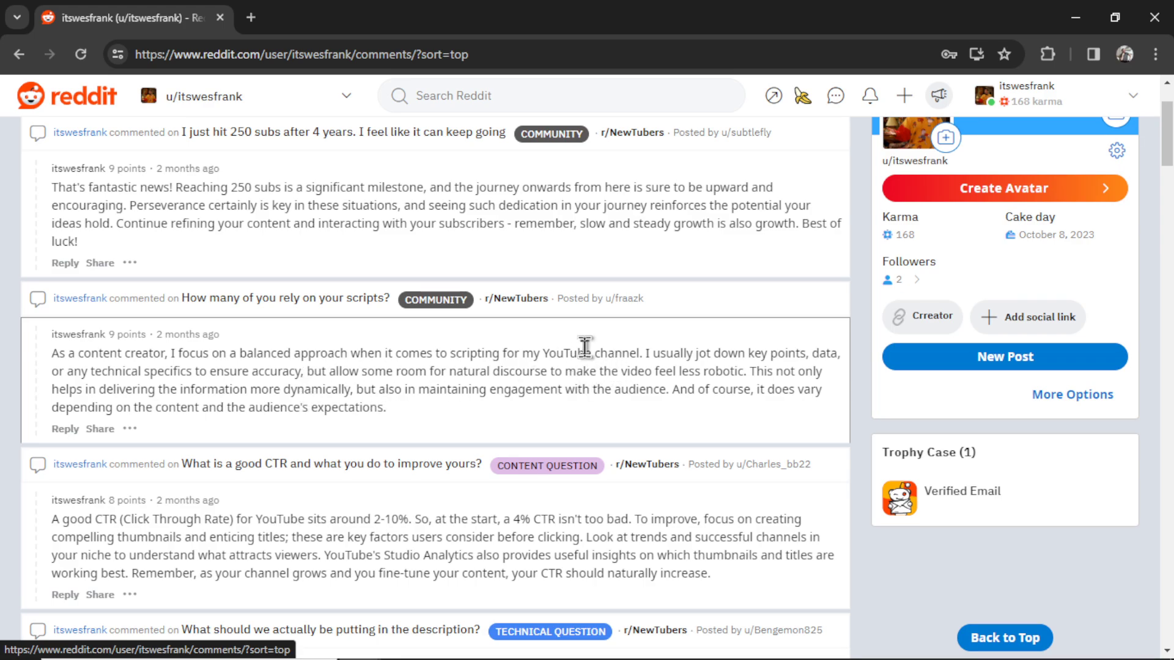
scroll(713, 314, up, 1)
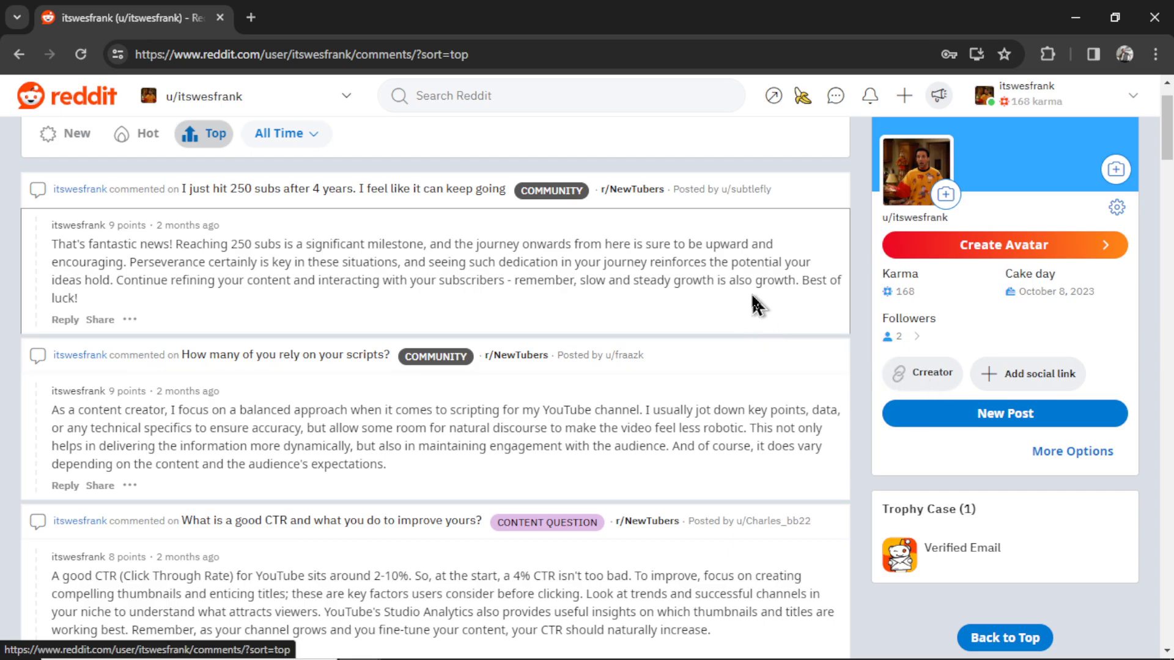
scroll(758, 304, down, 12)
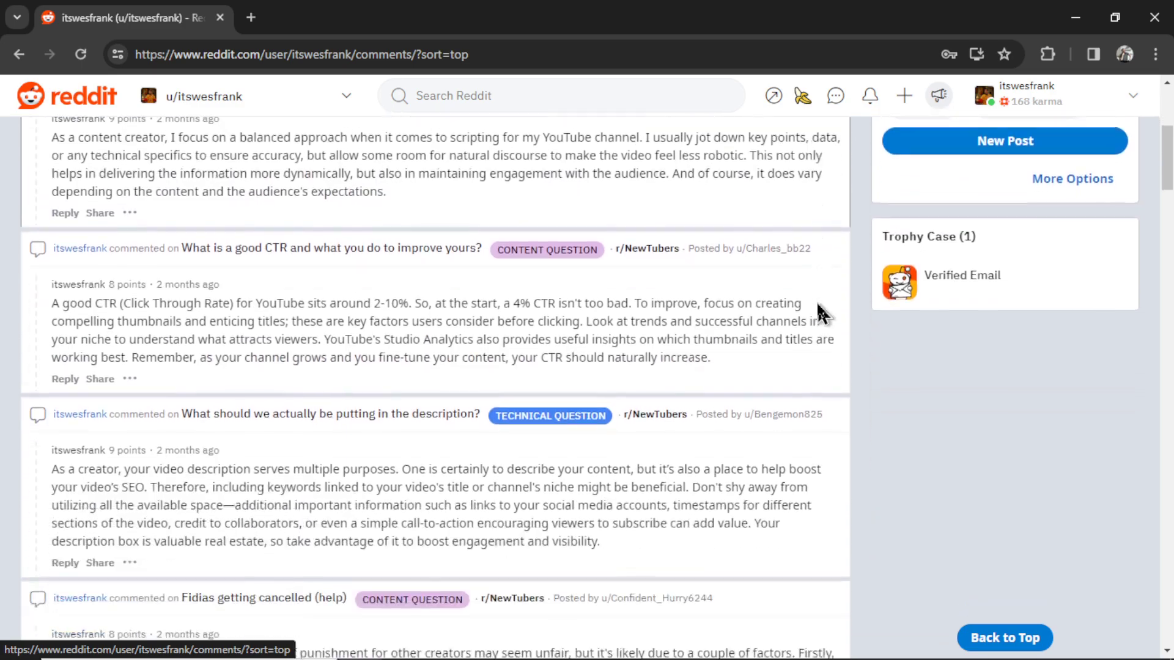
scroll(820, 313, down, 10)
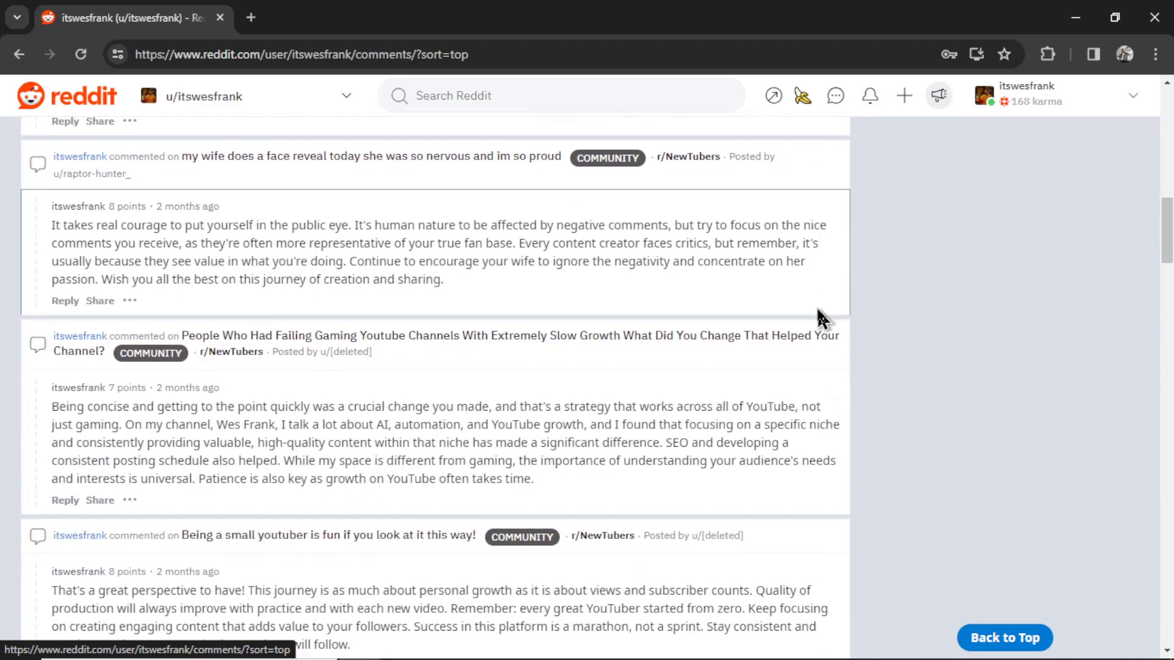
scroll(820, 317, down, 13)
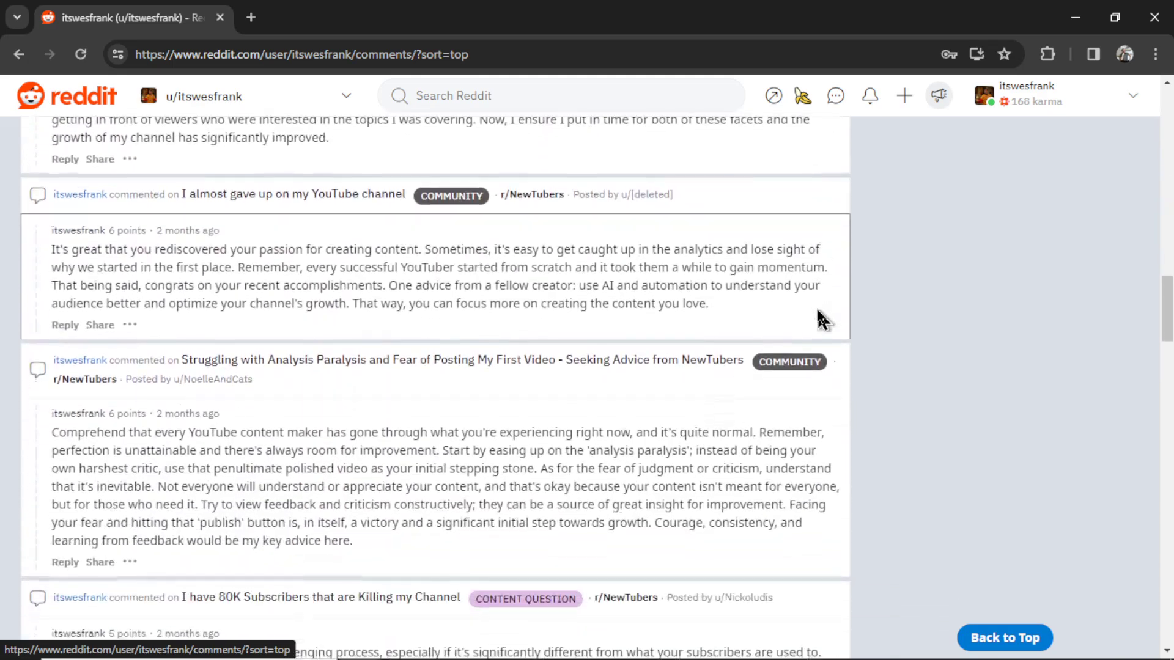
scroll(819, 315, down, 10)
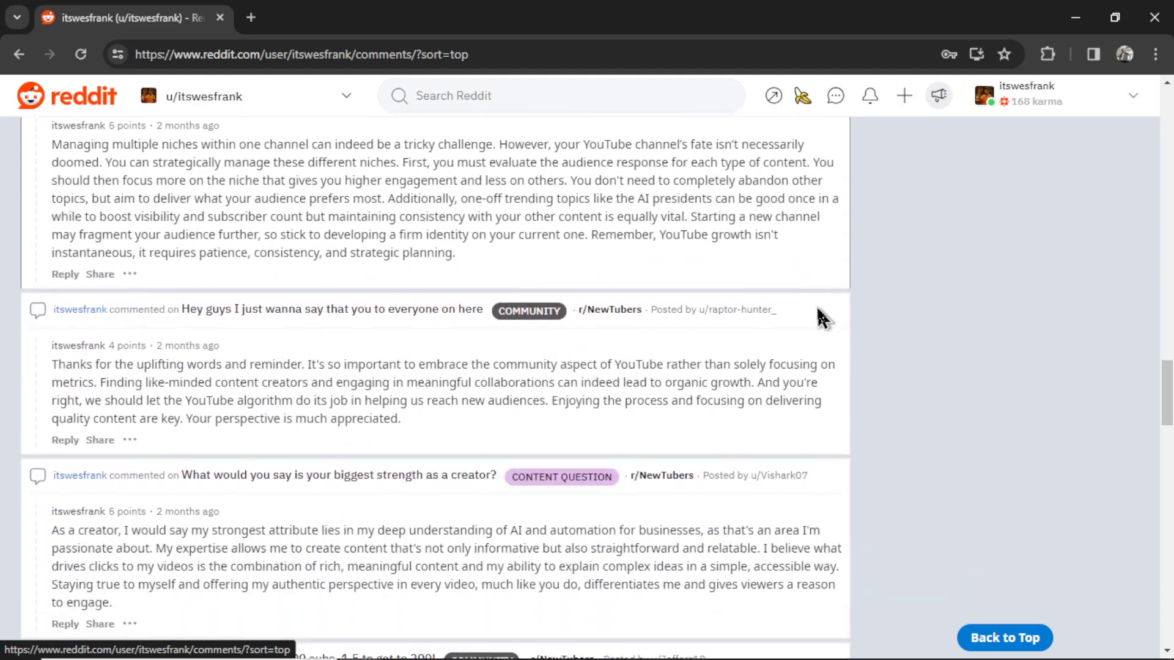
scroll(818, 306, down, 16)
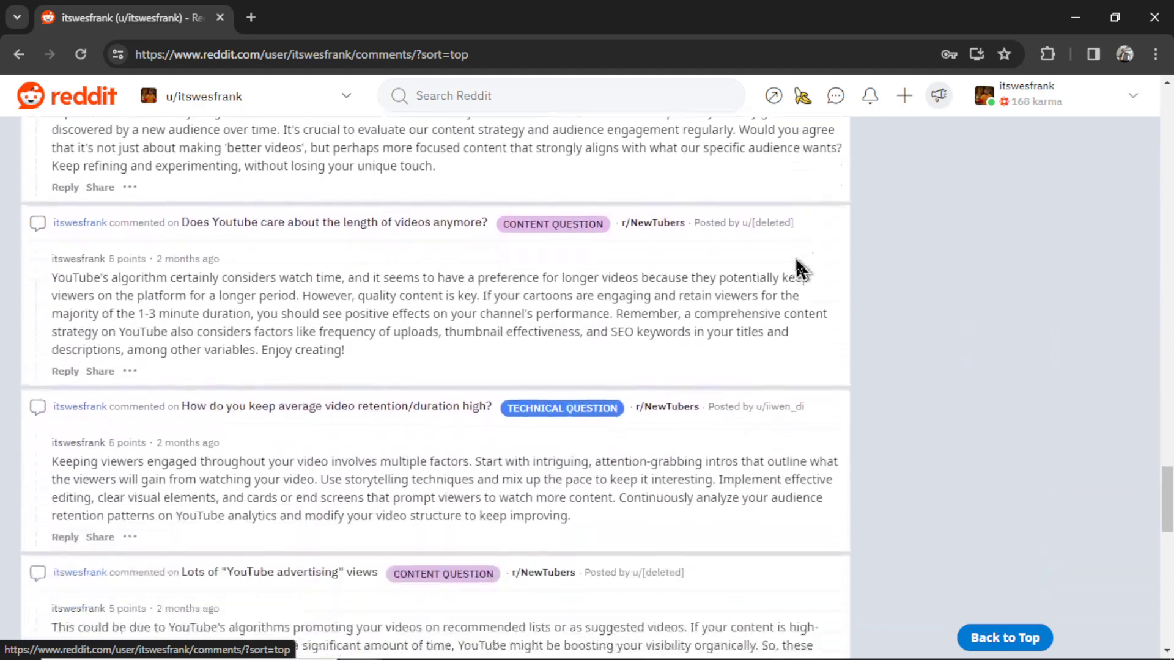
scroll(800, 269, down, 10)
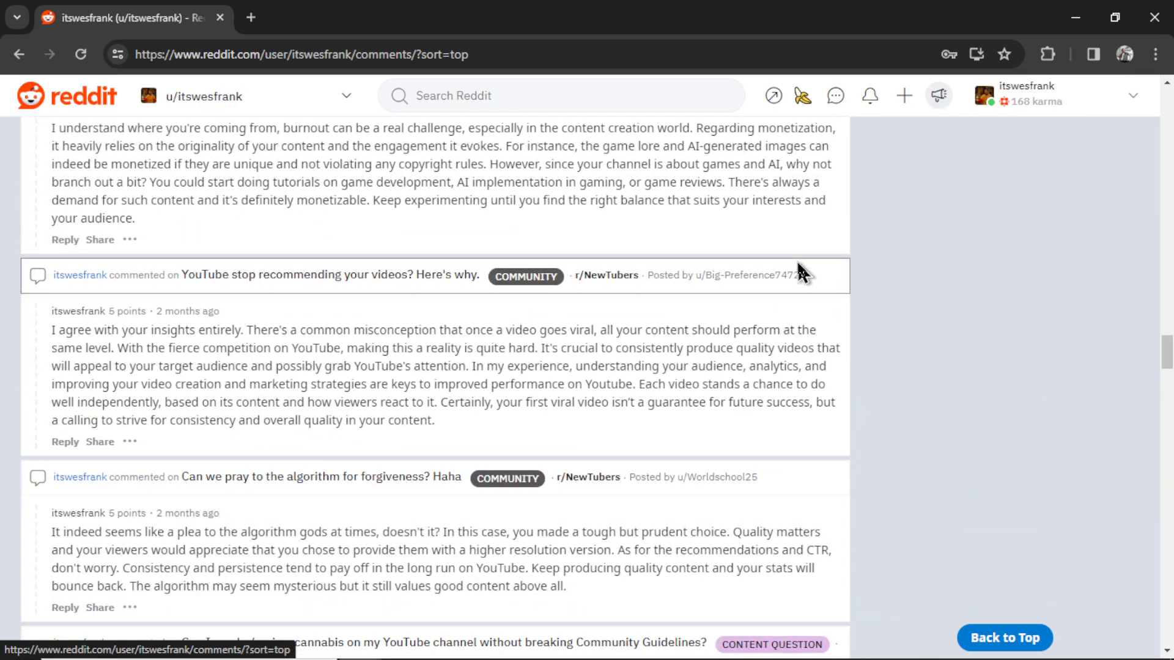
scroll(800, 272, down, 7)
scroll(800, 267, down, 1)
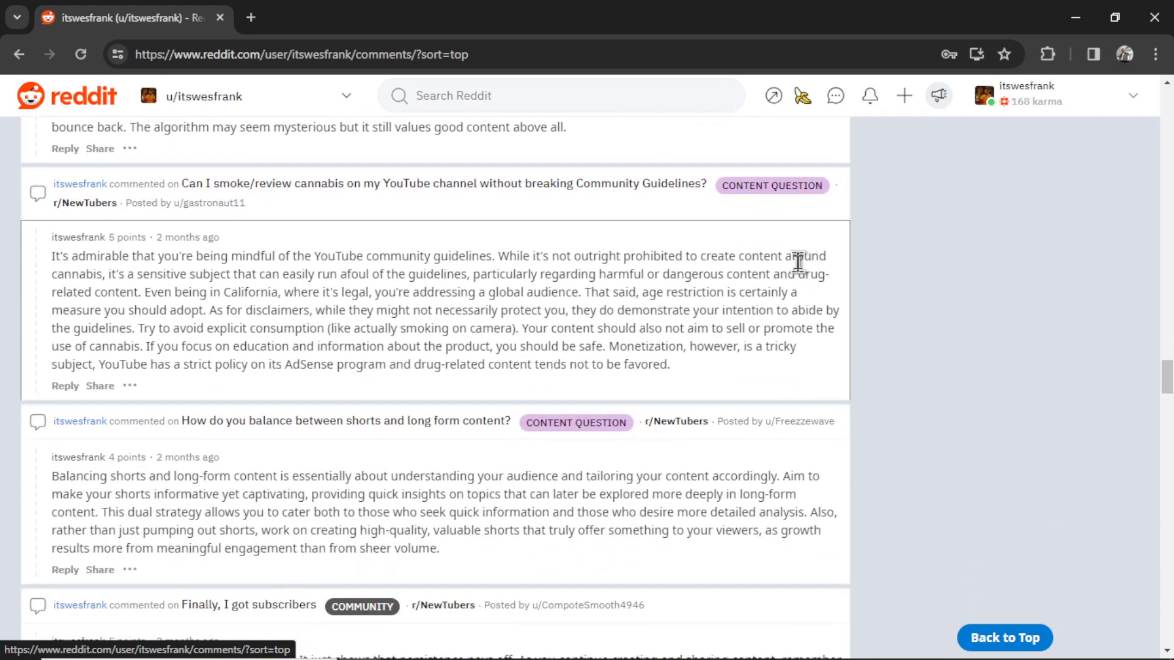
scroll(798, 261, down, 12)
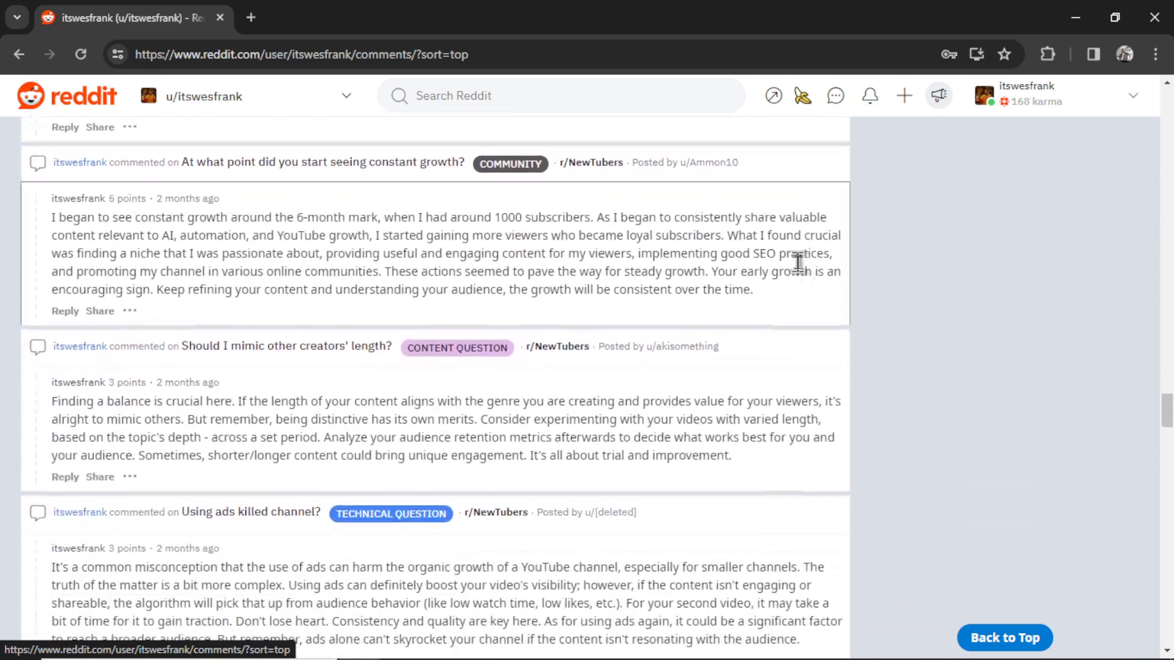
scroll(799, 272, down, 7)
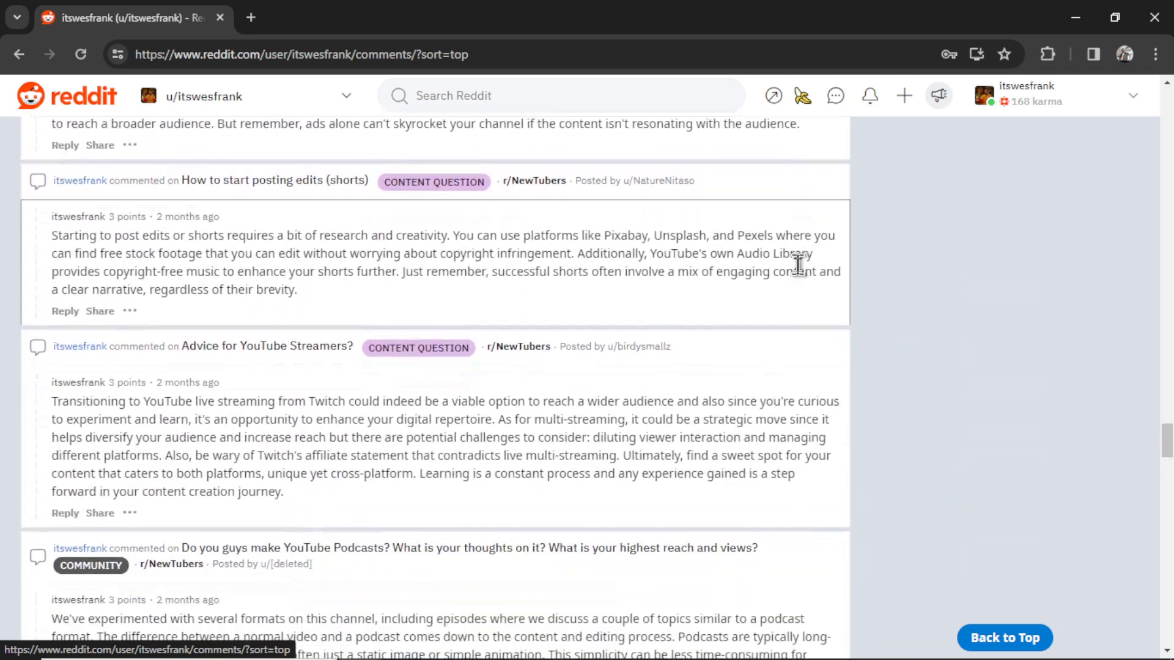
scroll(798, 265, down, 9)
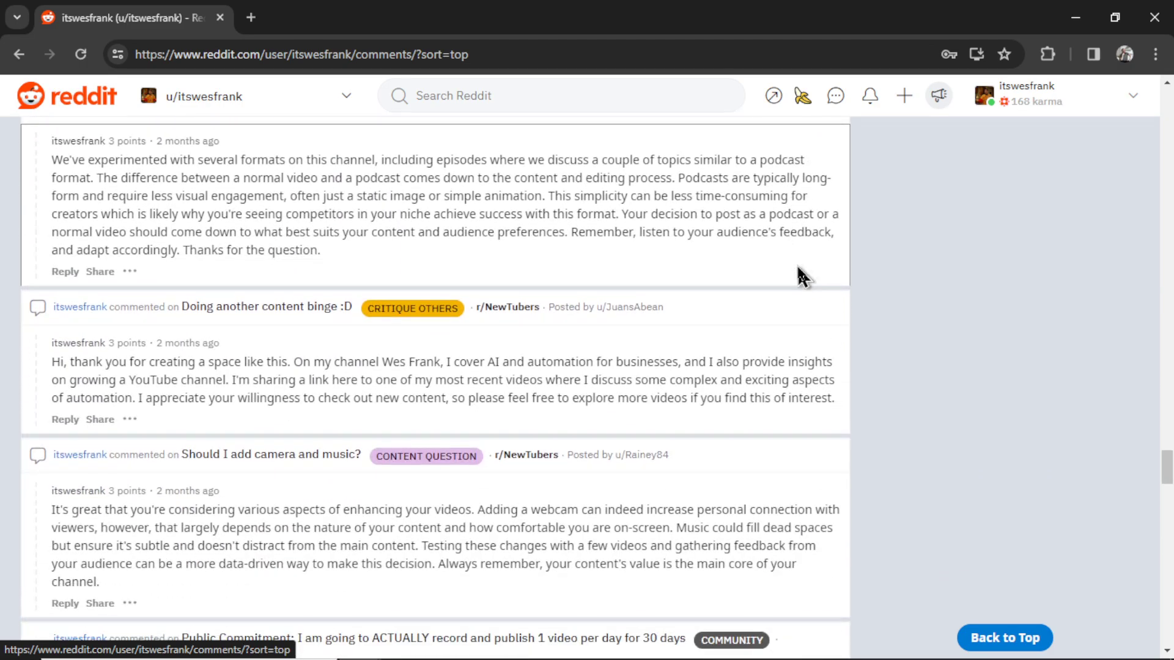
scroll(798, 266, down, 5)
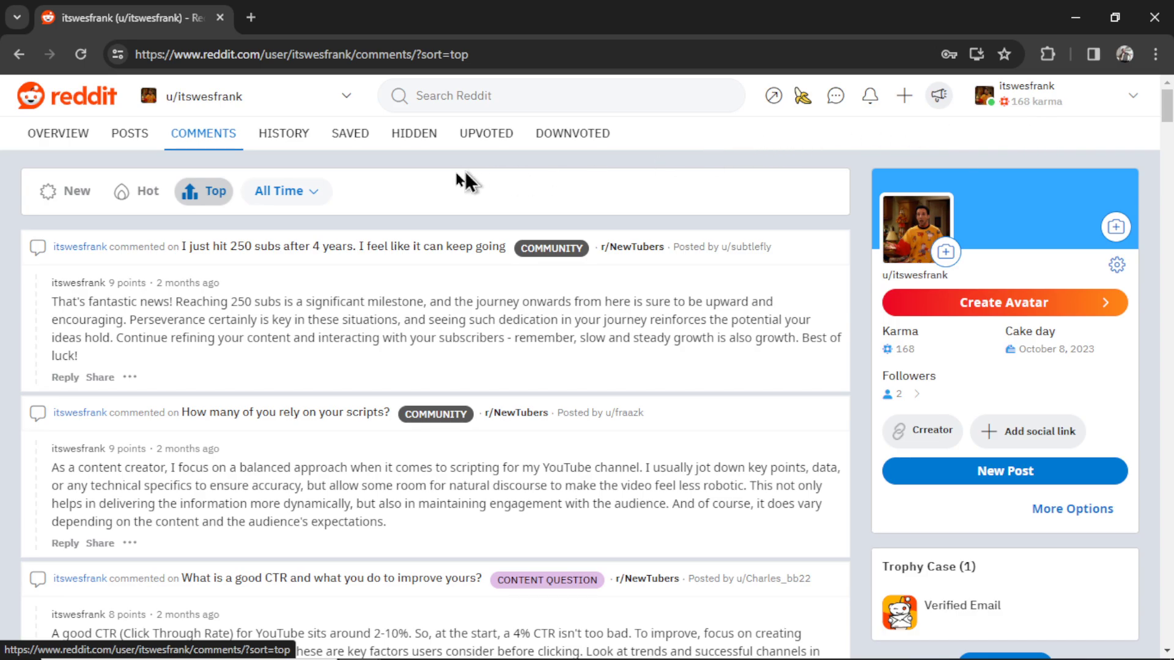
Go back and open the post 'AI replies to posts here feel redundant…'
key(alt+Left)
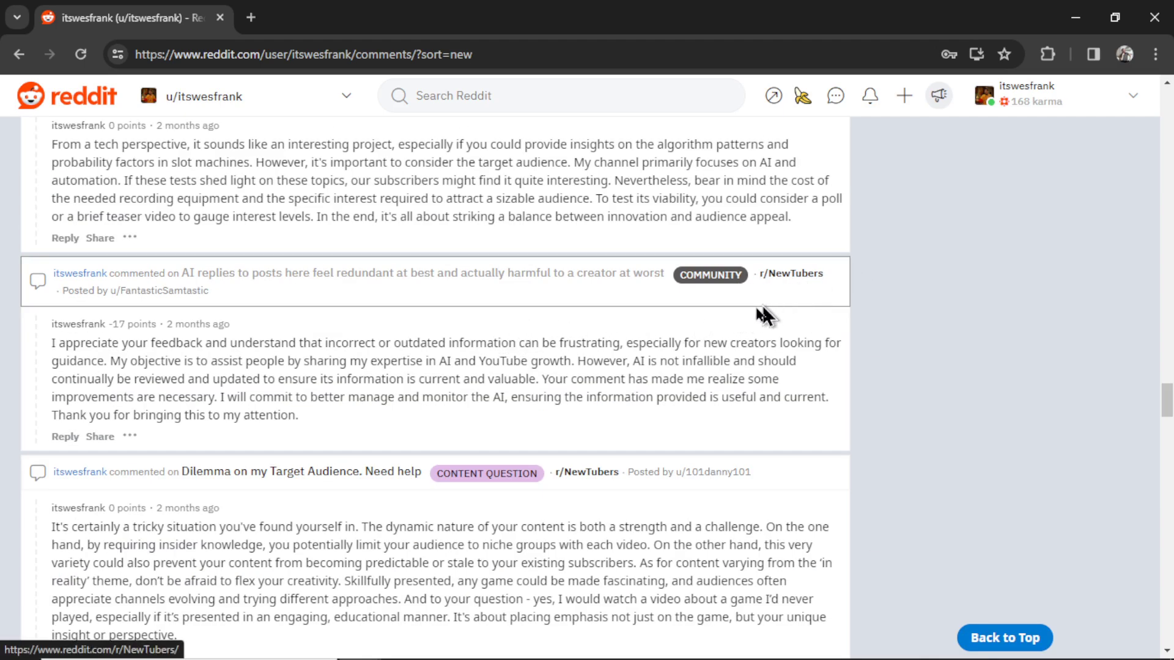
click(312, 283)
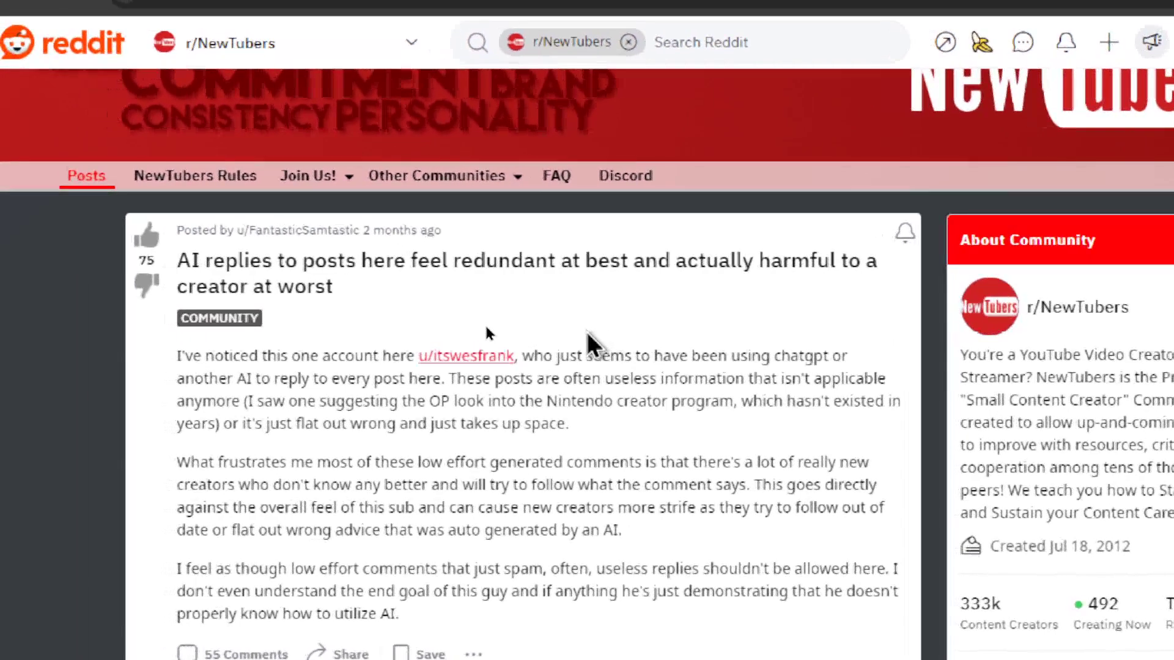
scroll(587, 340, down, 1)
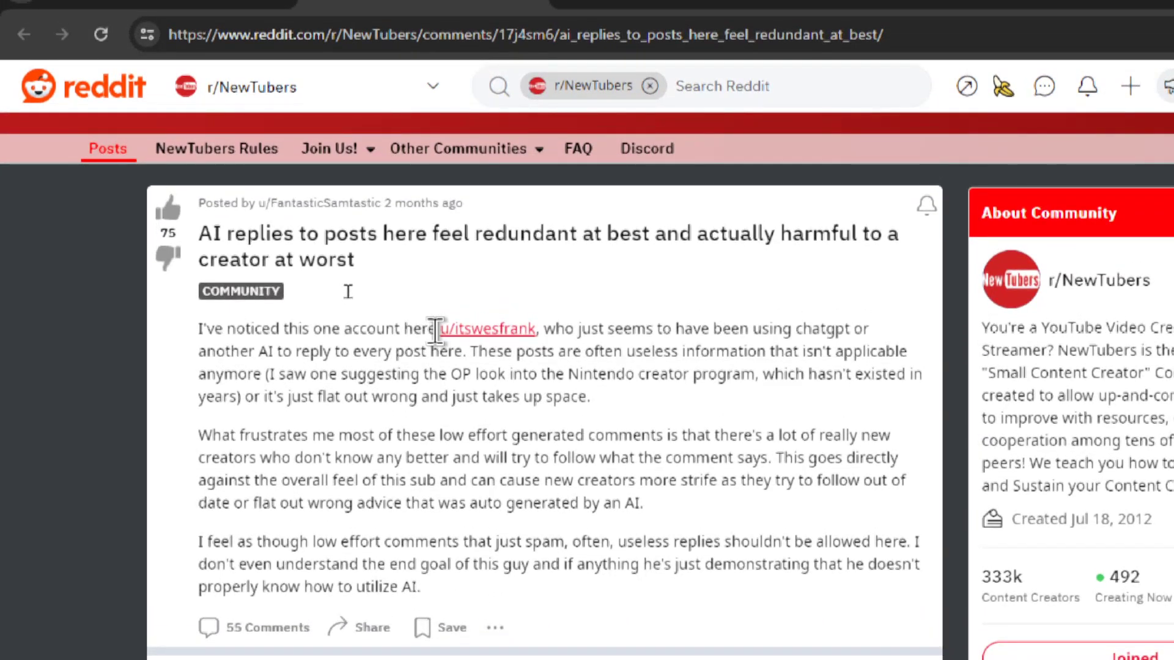
Highlight the post's mentioned account, Nintendo creator program, the word AI, and the spam complaint
drag(437, 329, 537, 330)
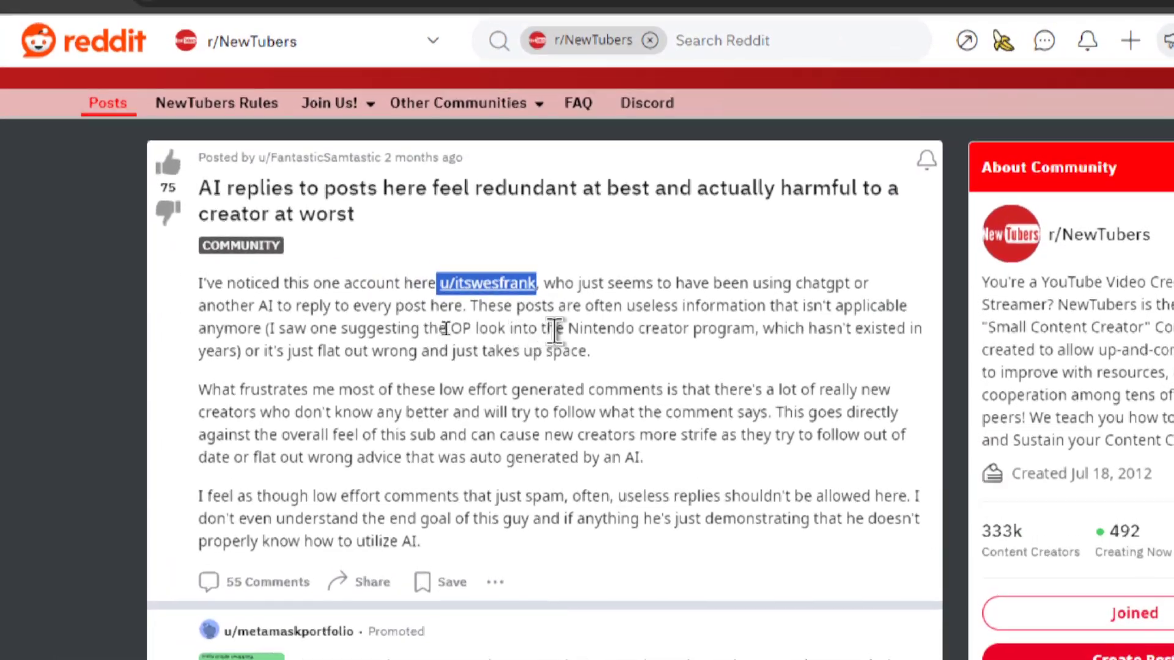
drag(565, 319, 739, 330)
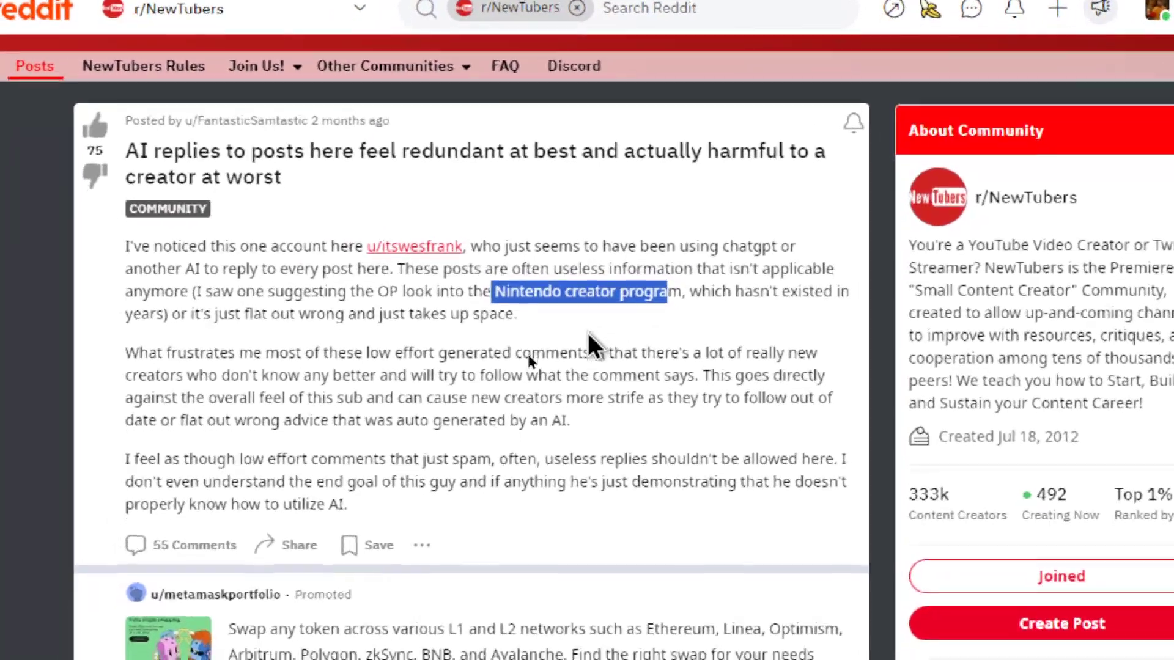
click(588, 333)
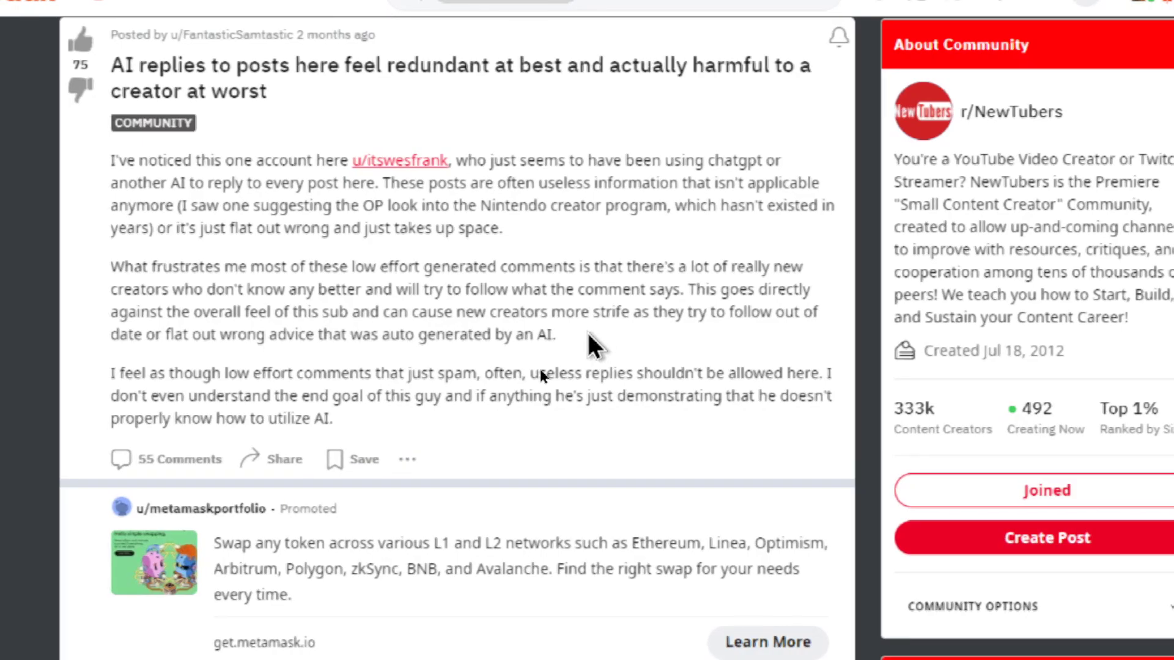
double_click(548, 334)
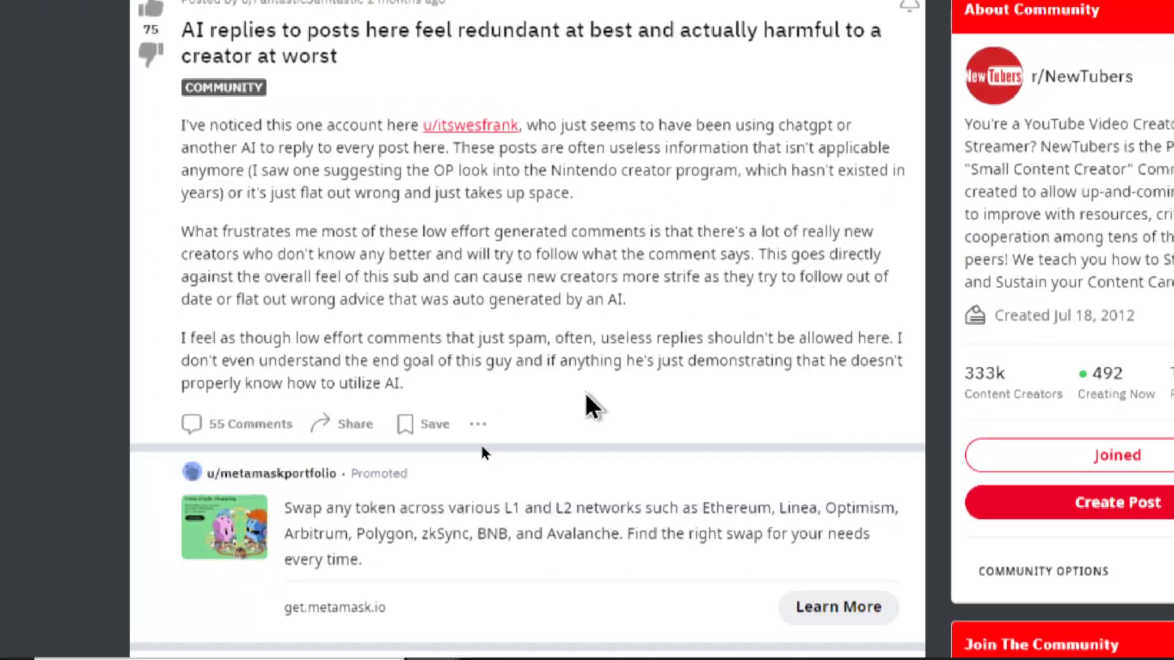
click(544, 423)
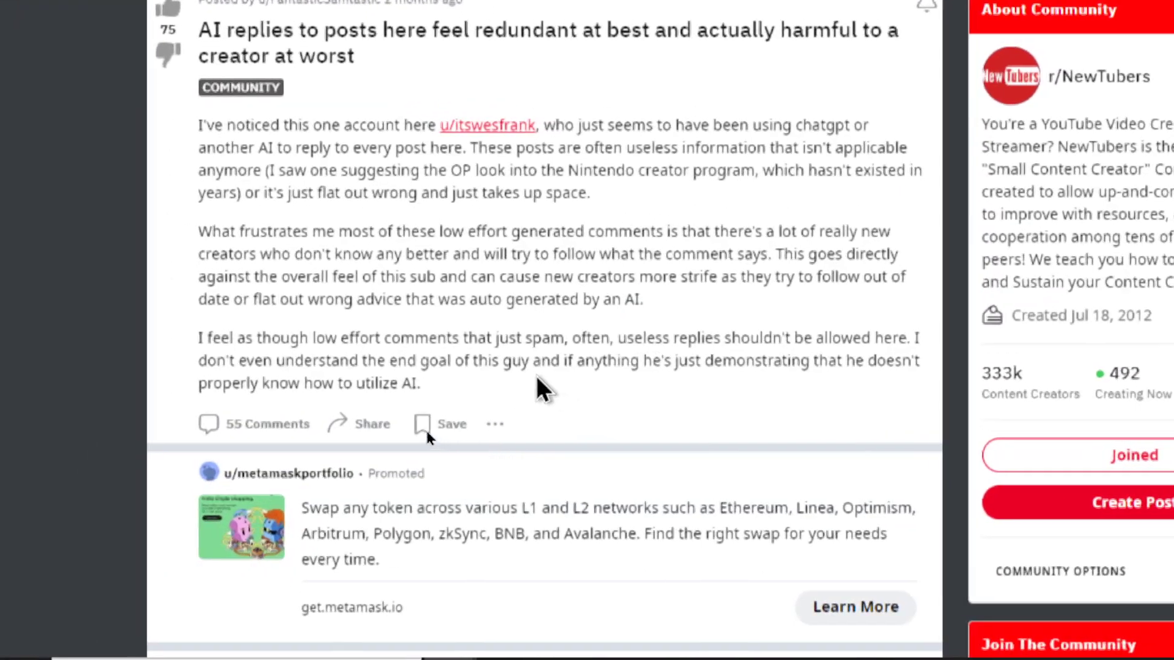
drag(495, 338, 713, 338)
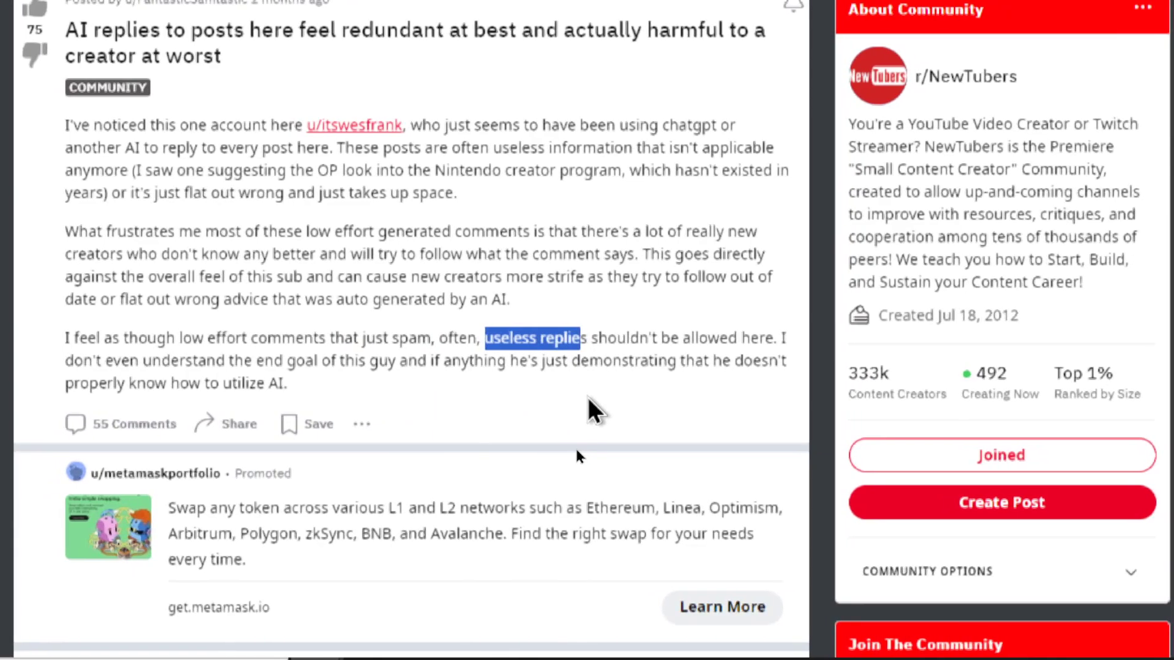
click(589, 398)
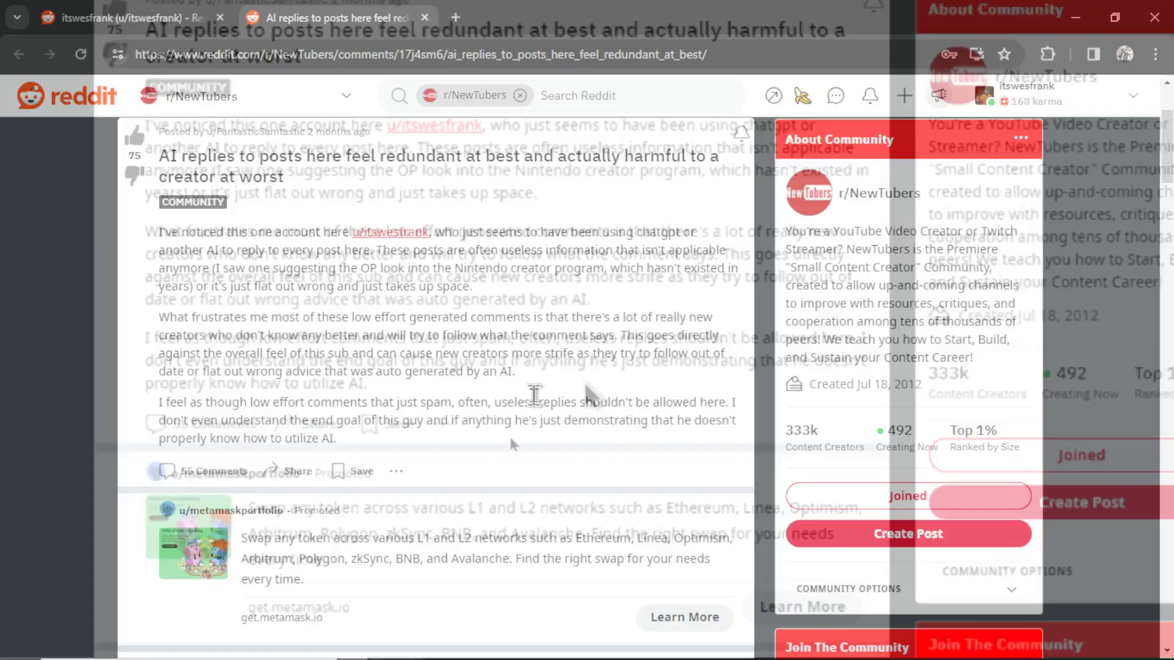
scroll(585, 383, down, 6)
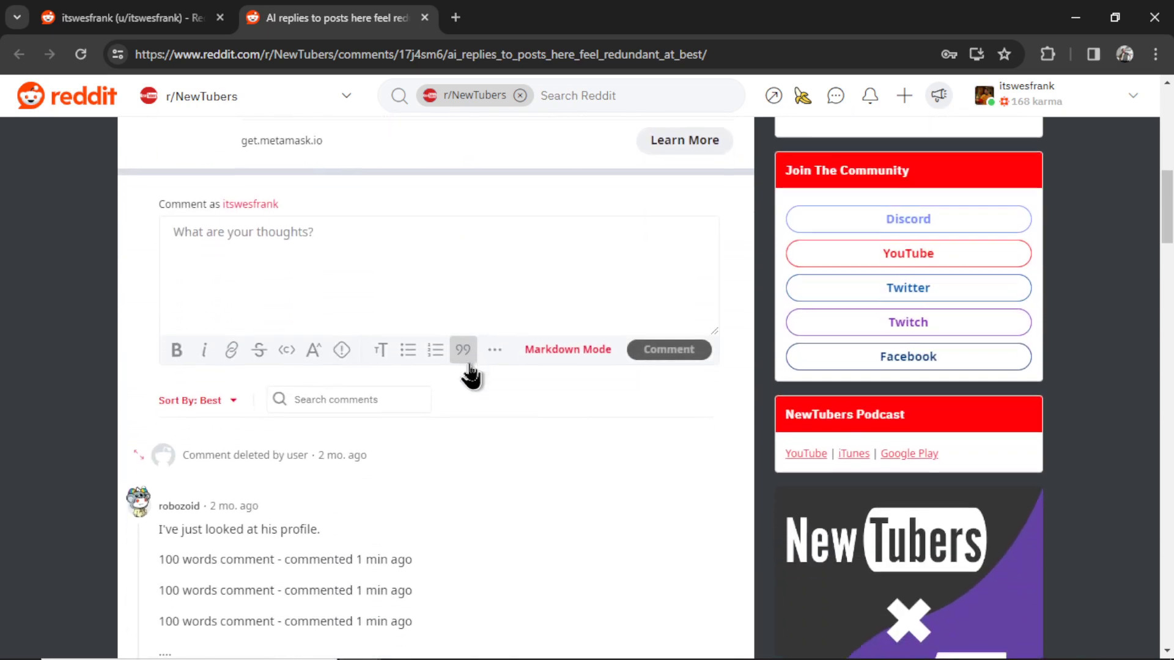
scroll(472, 373, down, 4)
scroll(472, 306, up, 1)
scroll(470, 251, down, 2)
scroll(443, 257, down, 3)
scroll(439, 248, down, 5)
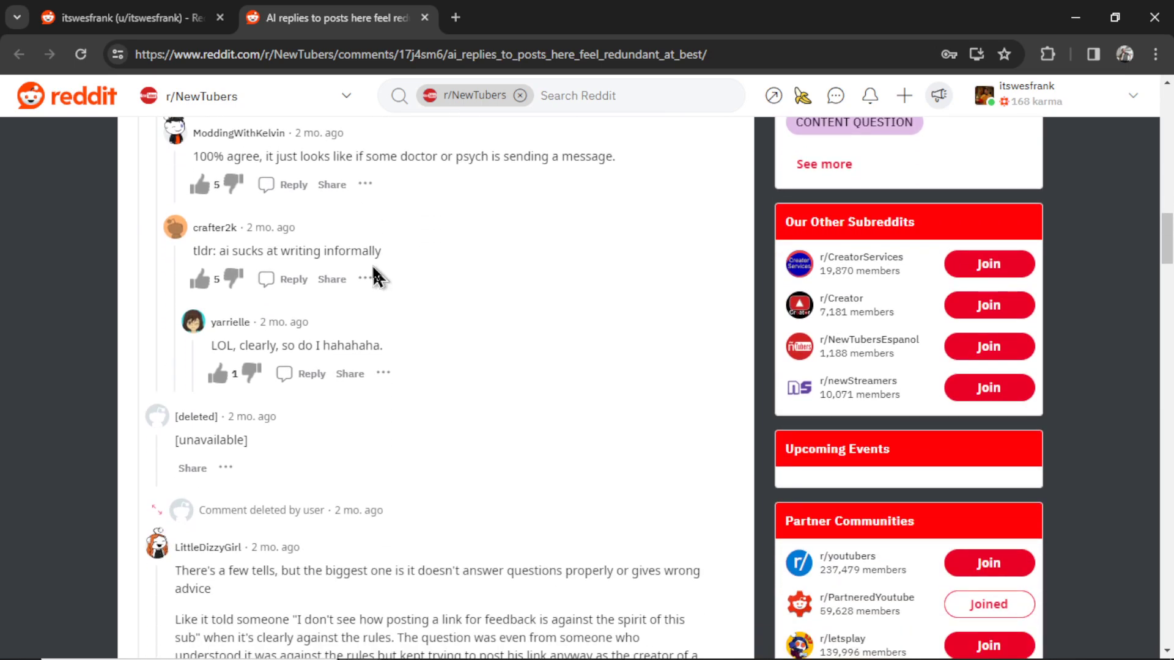
scroll(375, 269, down, 3)
scroll(375, 273, down, 2)
scroll(375, 244, up, 2)
click(140, 349)
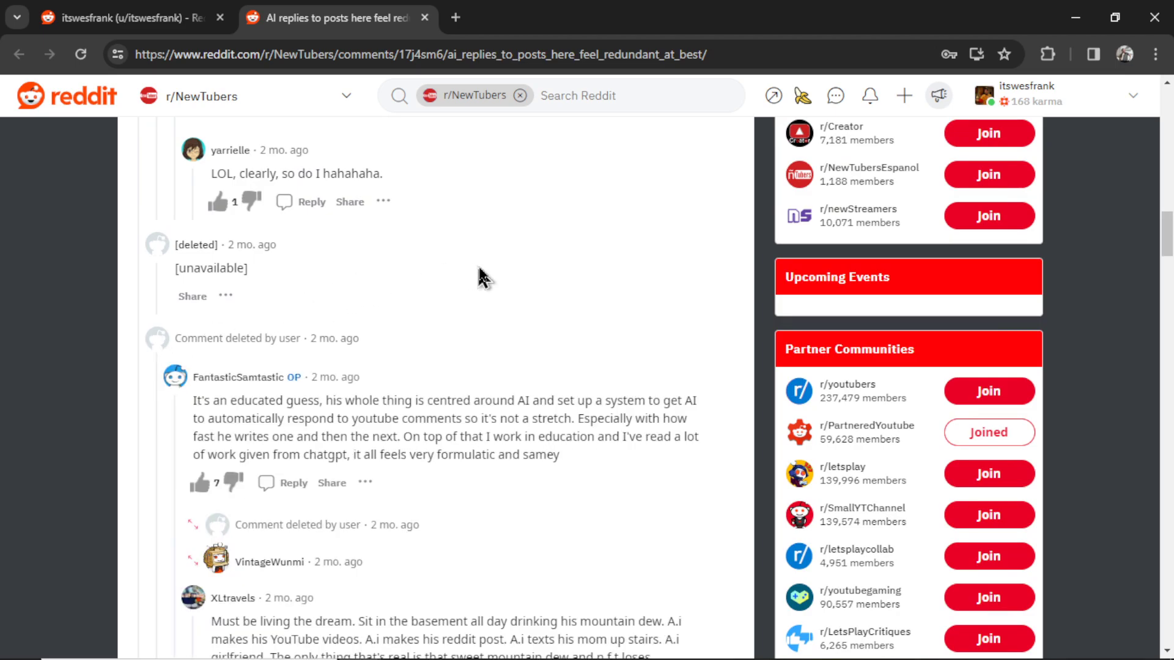
scroll(479, 269, down, 8)
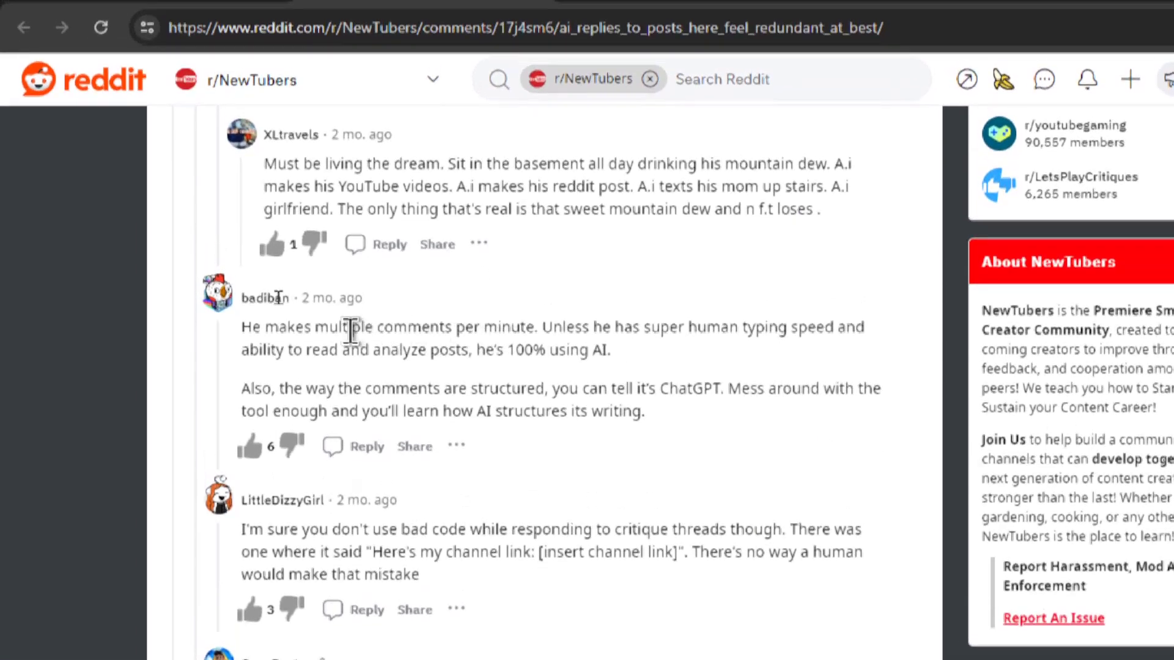
drag(315, 327, 537, 333)
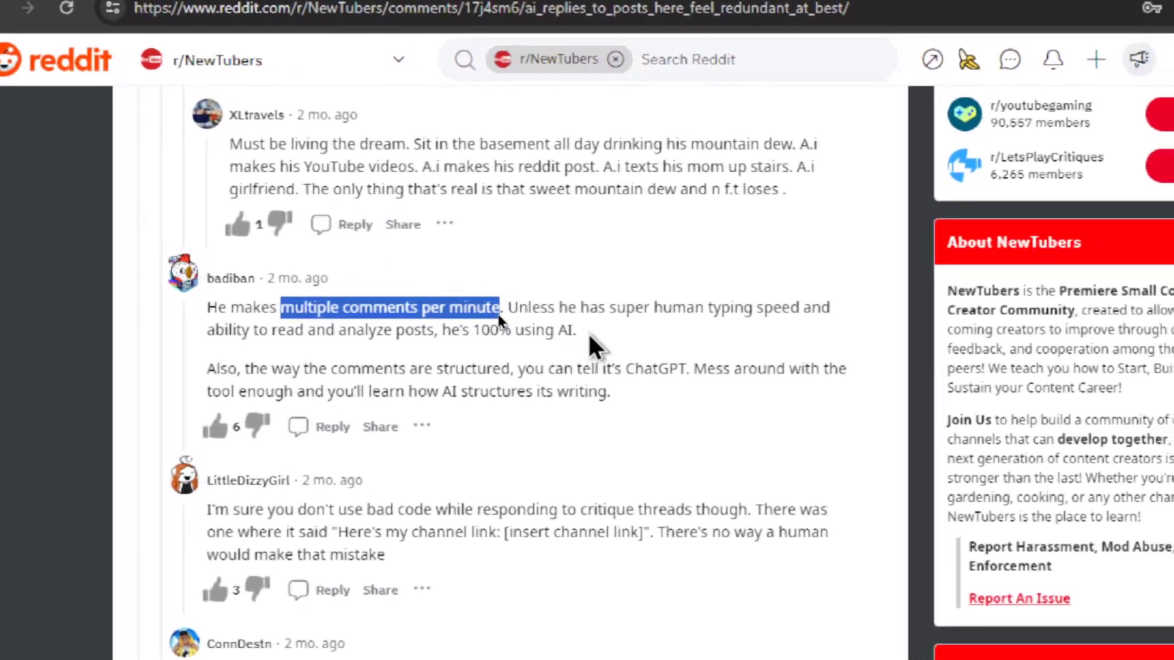
click(629, 353)
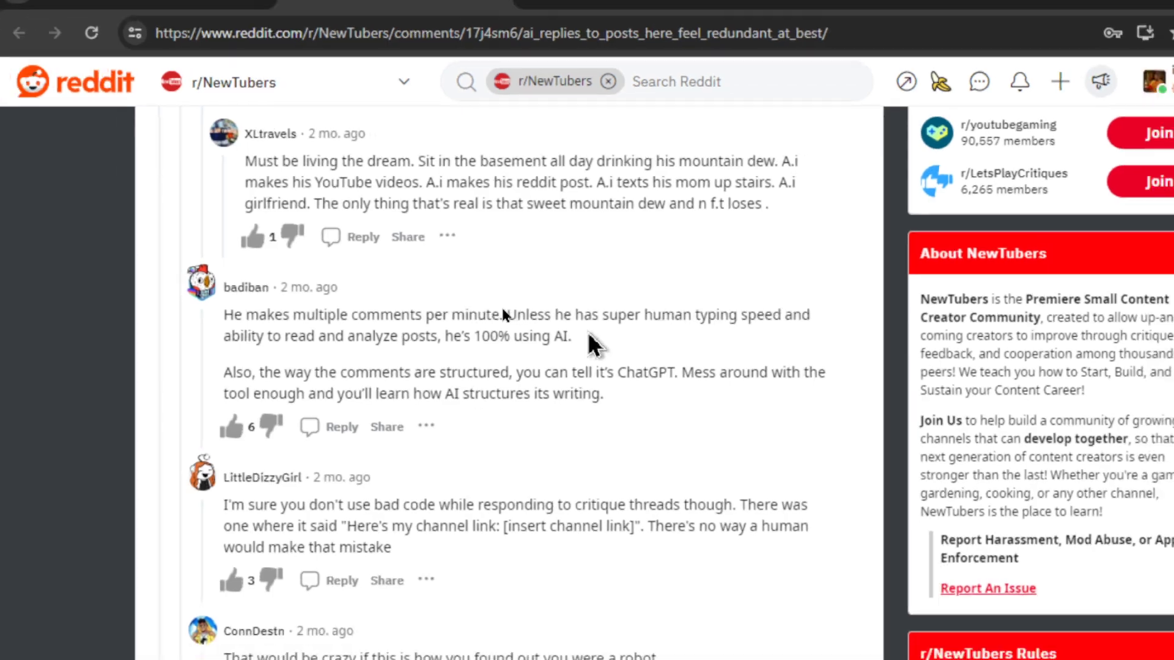
scroll(599, 288, down, 15)
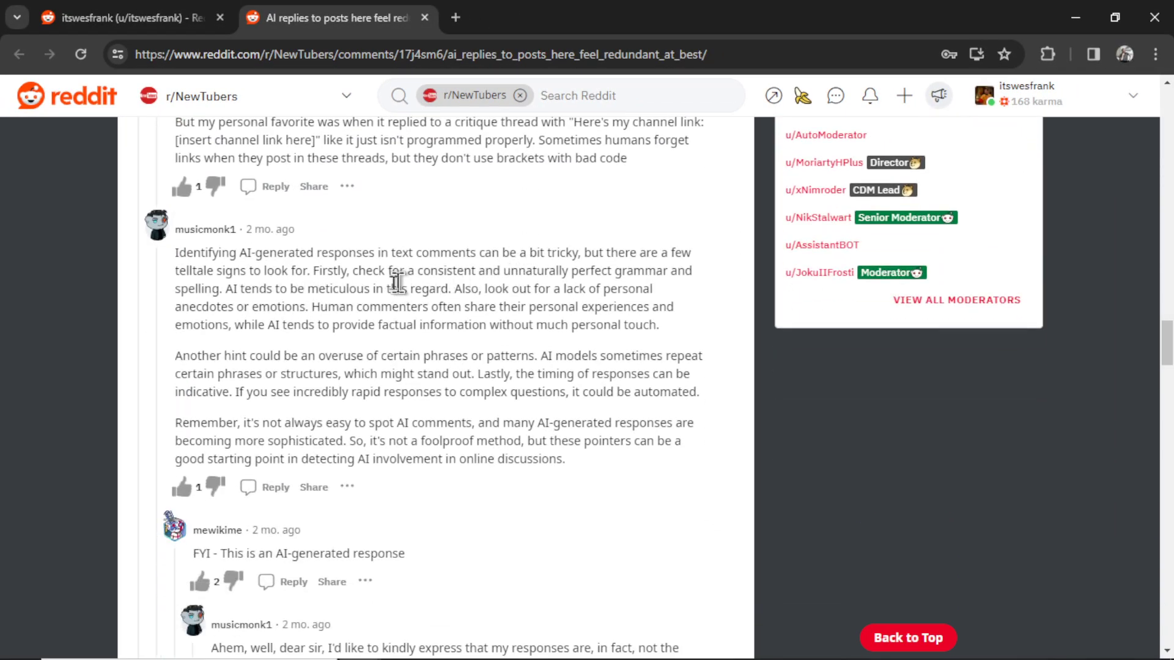
scroll(544, 198, down, 5)
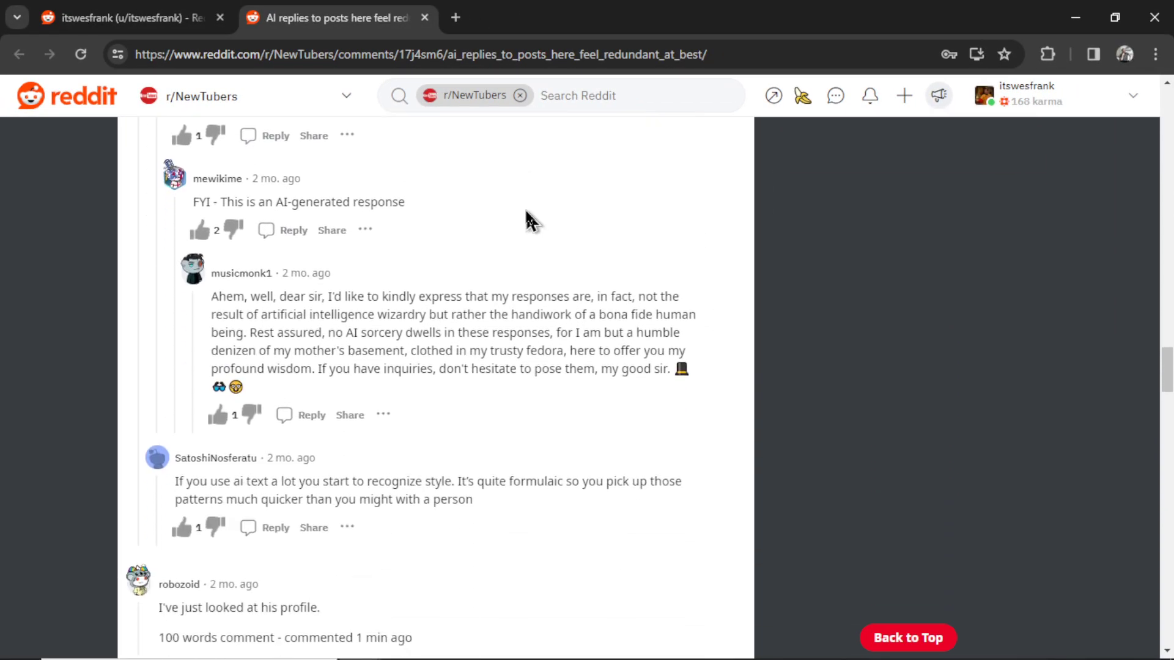
scroll(527, 220, down, 12)
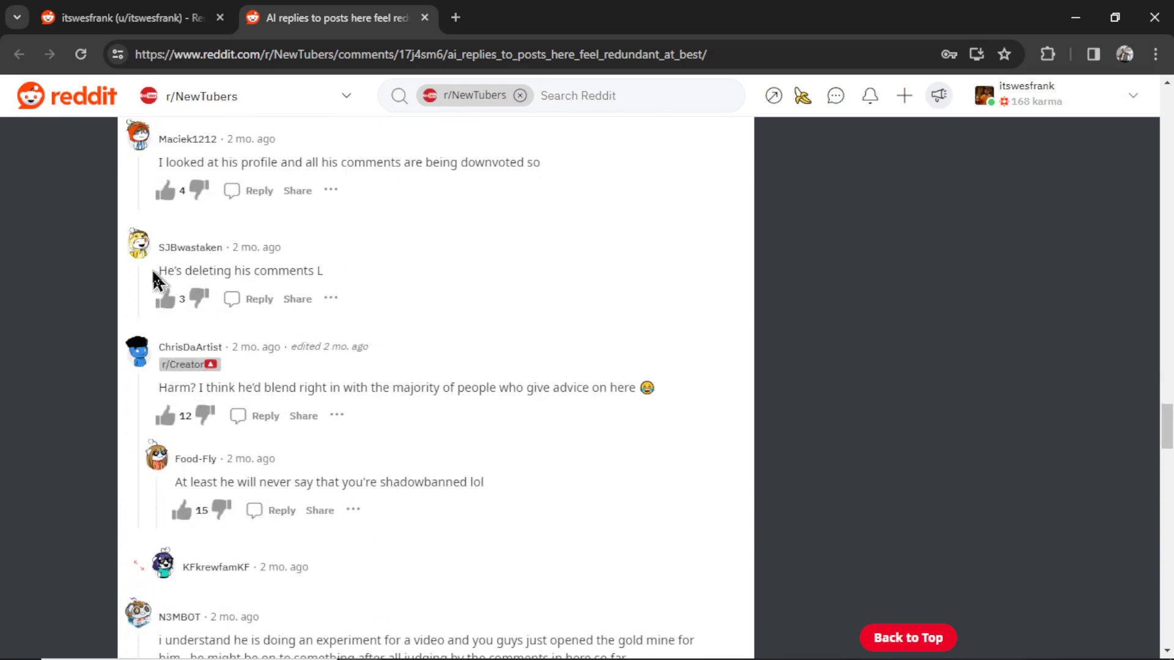
drag(154, 273, 356, 283)
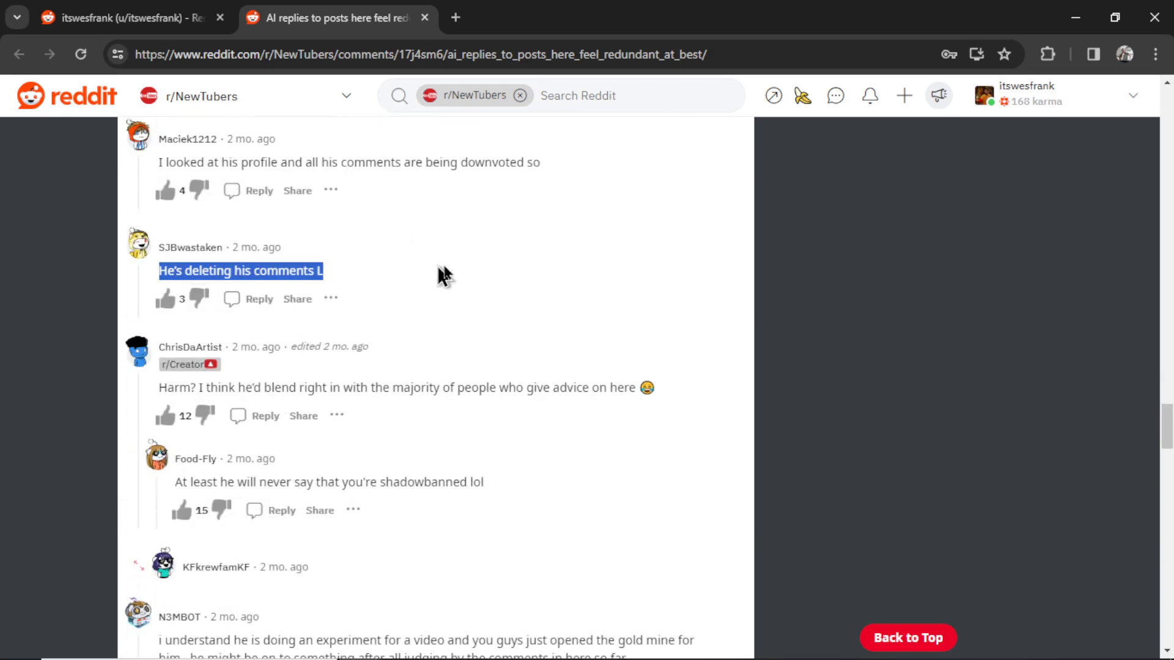
scroll(464, 274, down, 2)
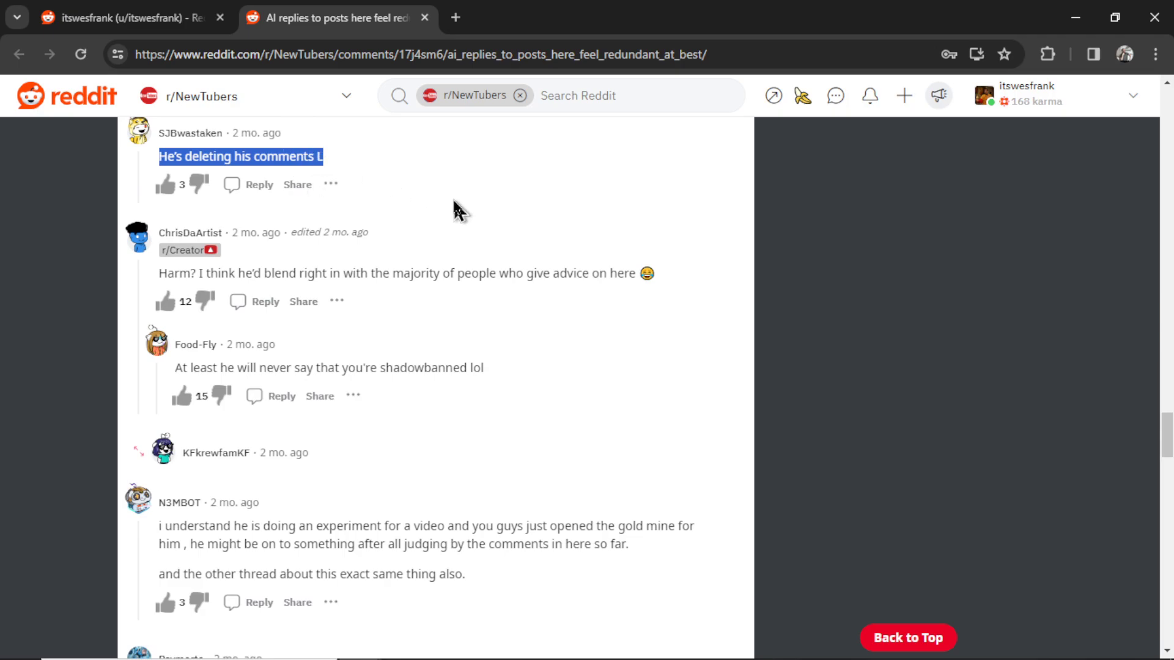
click(269, 274)
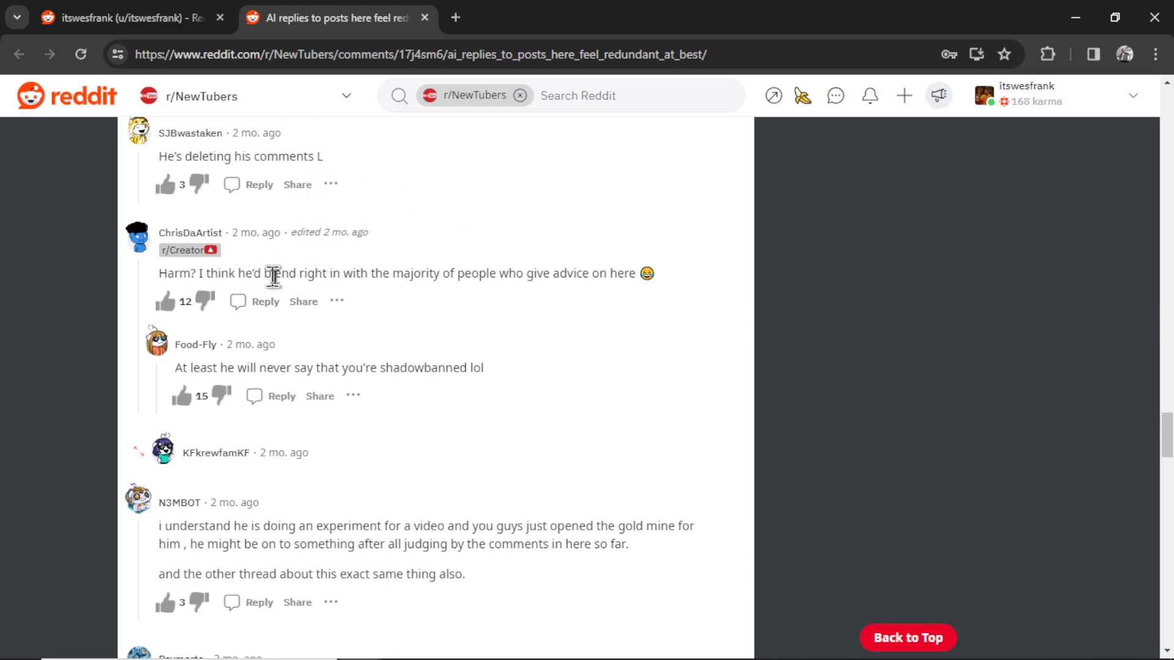
drag(285, 273, 617, 273)
scroll(586, 312, down, 5)
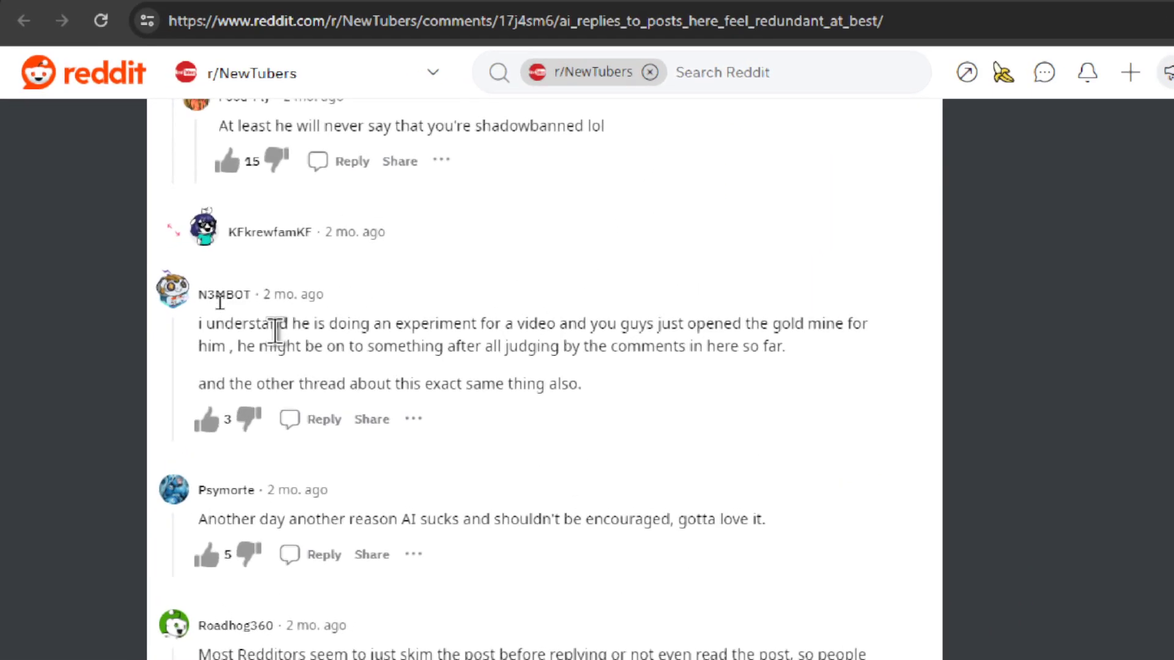
drag(391, 324, 558, 333)
scroll(558, 333, down, 4)
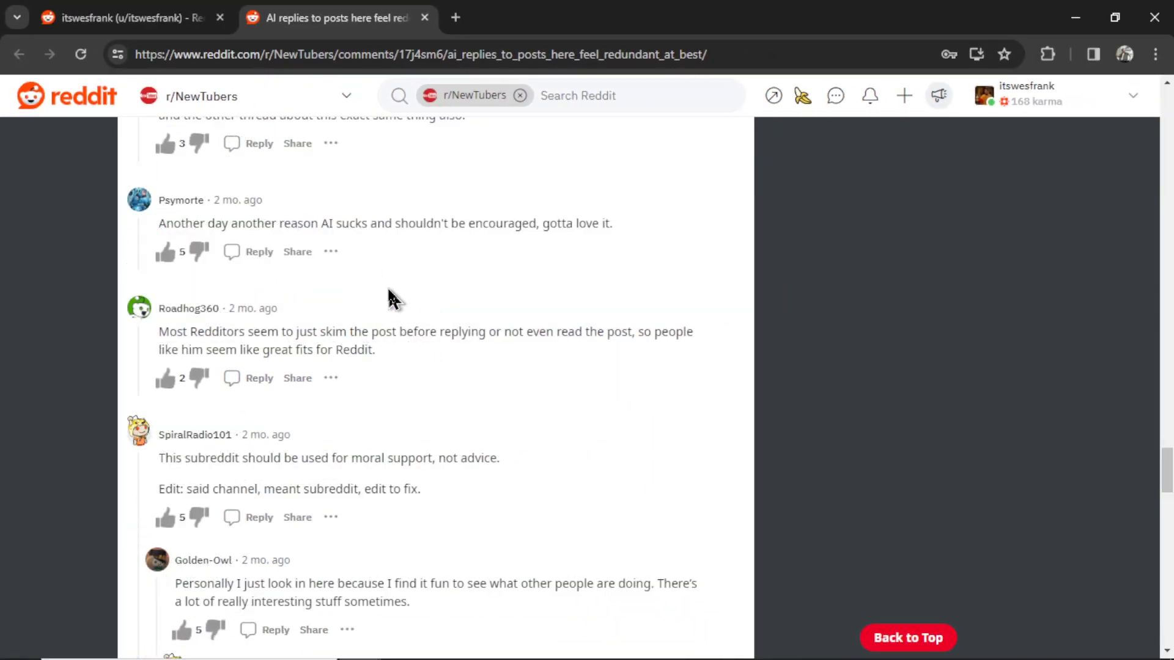
scroll(465, 288, down, 10)
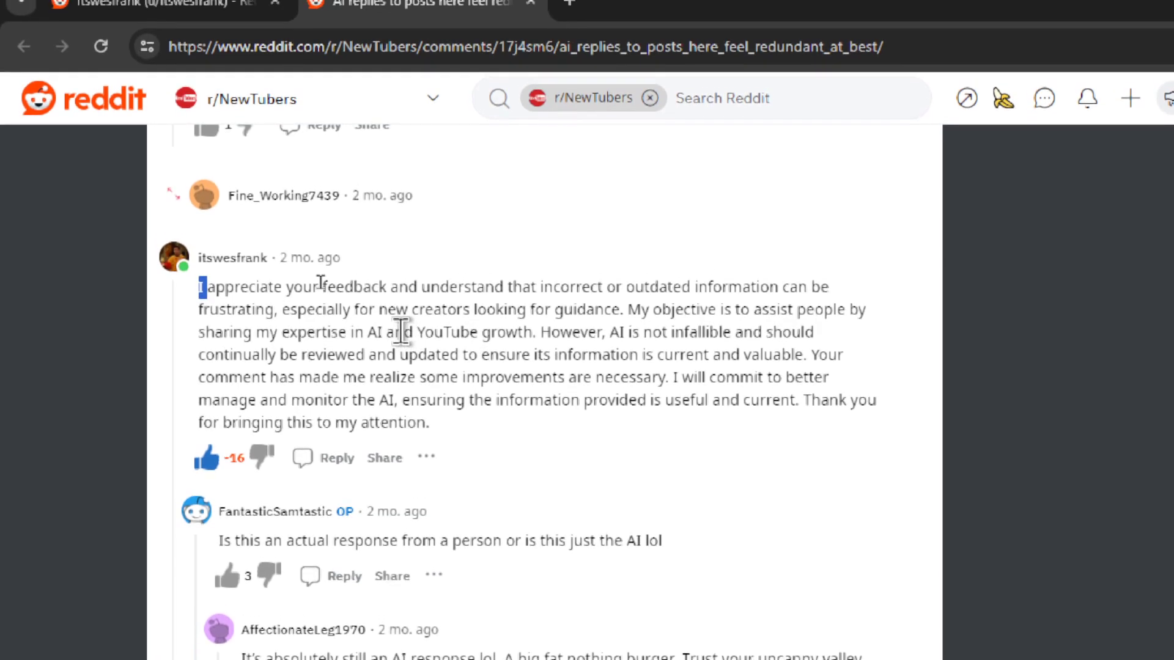
click(514, 272)
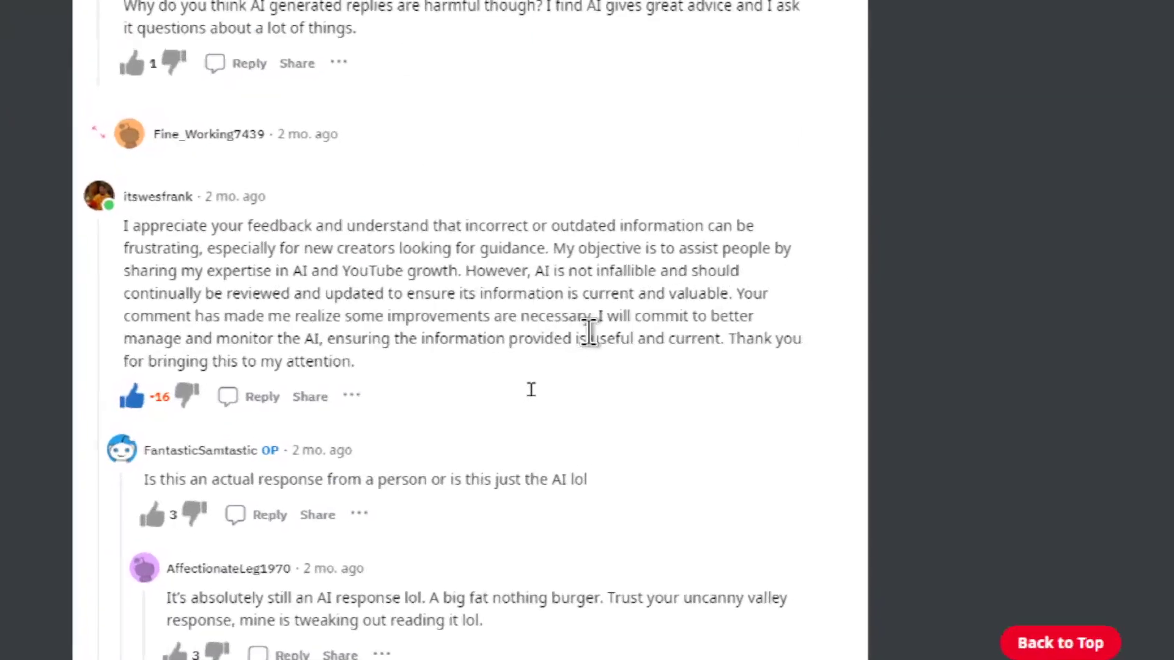
double_click(675, 348)
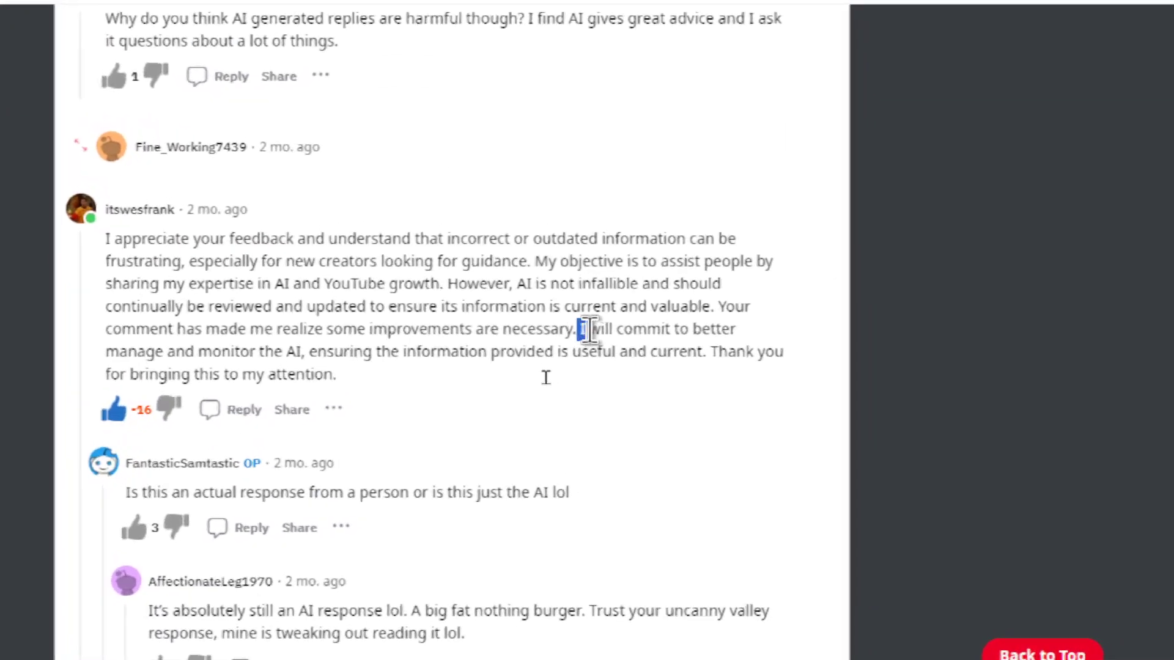
drag(589, 330, 636, 330)
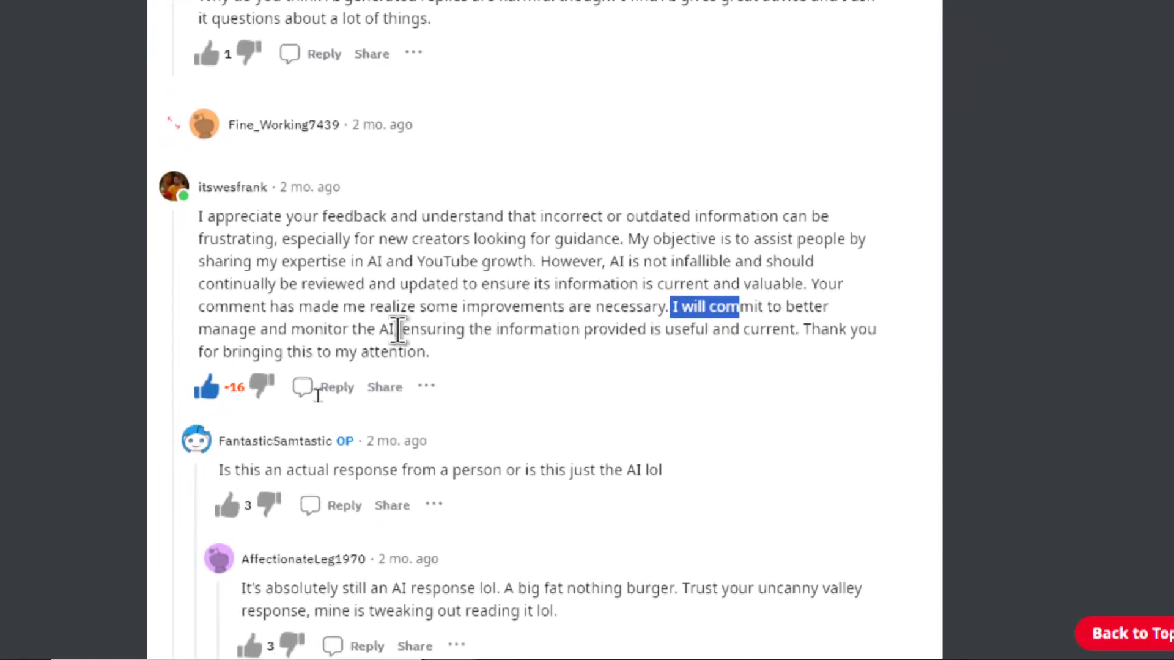
scroll(428, 342, down, 4)
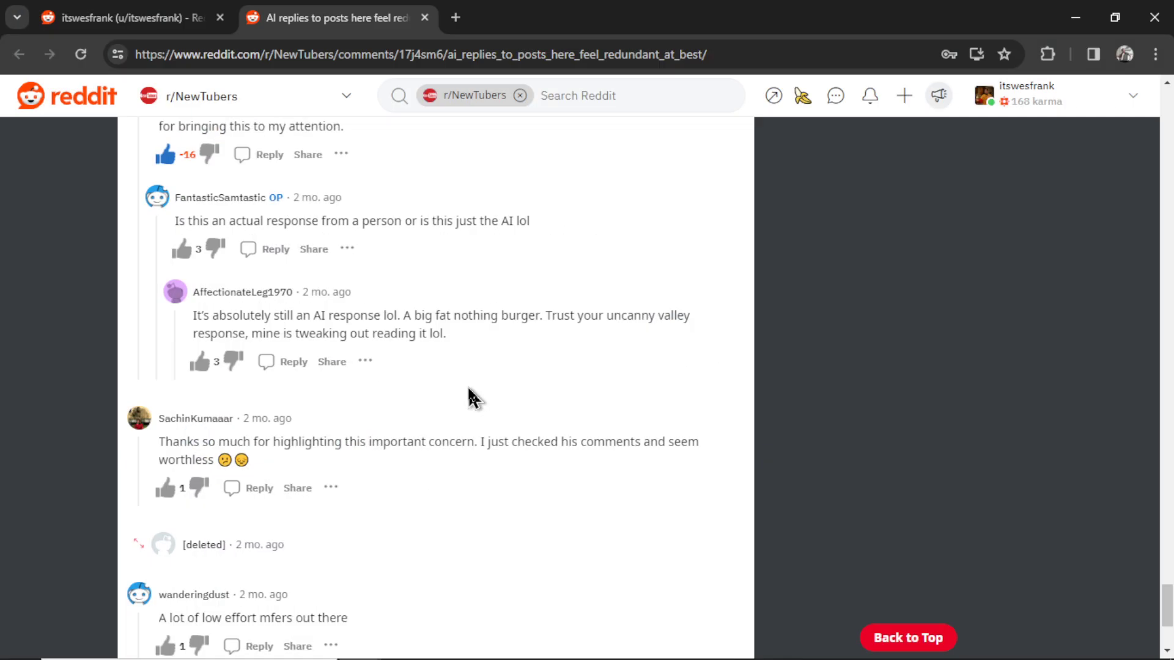
scroll(543, 421, down, 2)
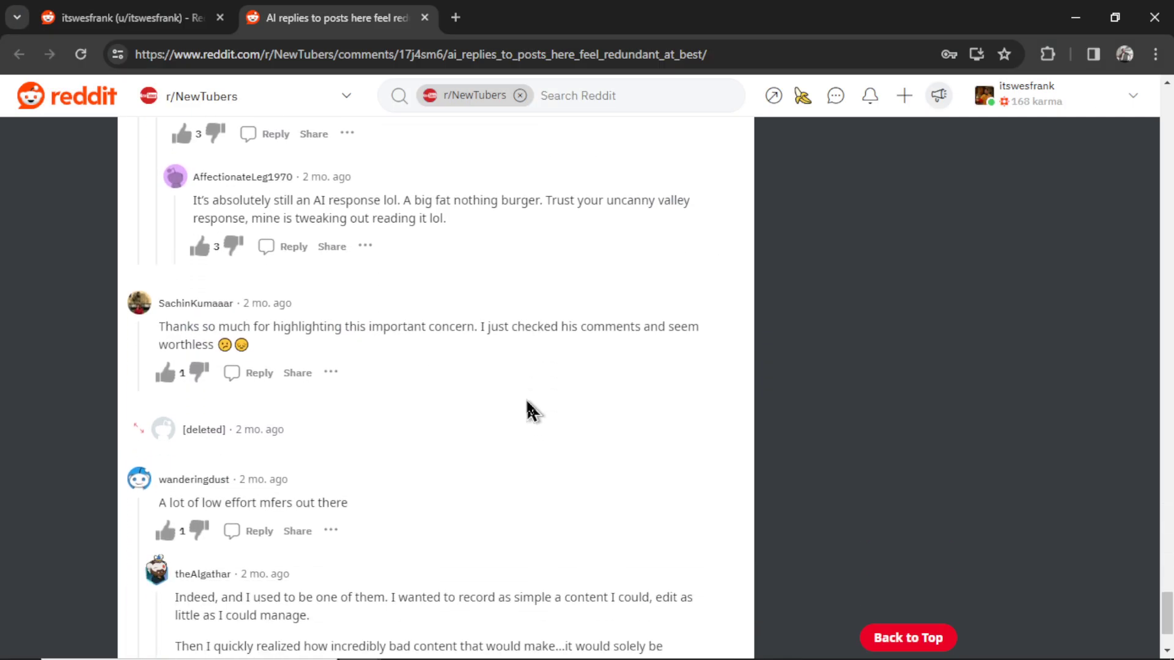
scroll(523, 391, down, 2)
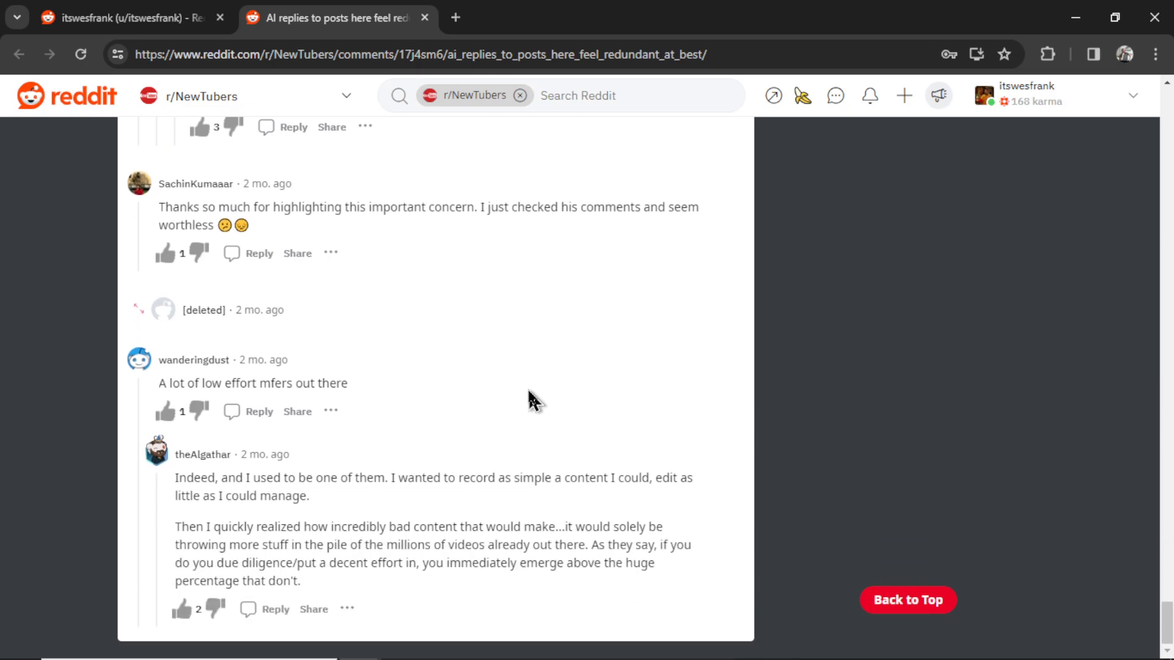
scroll(522, 391, up, 20)
scroll(435, 391, up, 11)
scroll(1171, 429, up, 15)
scroll(1171, 413, up, 15)
scroll(581, 388, up, 20)
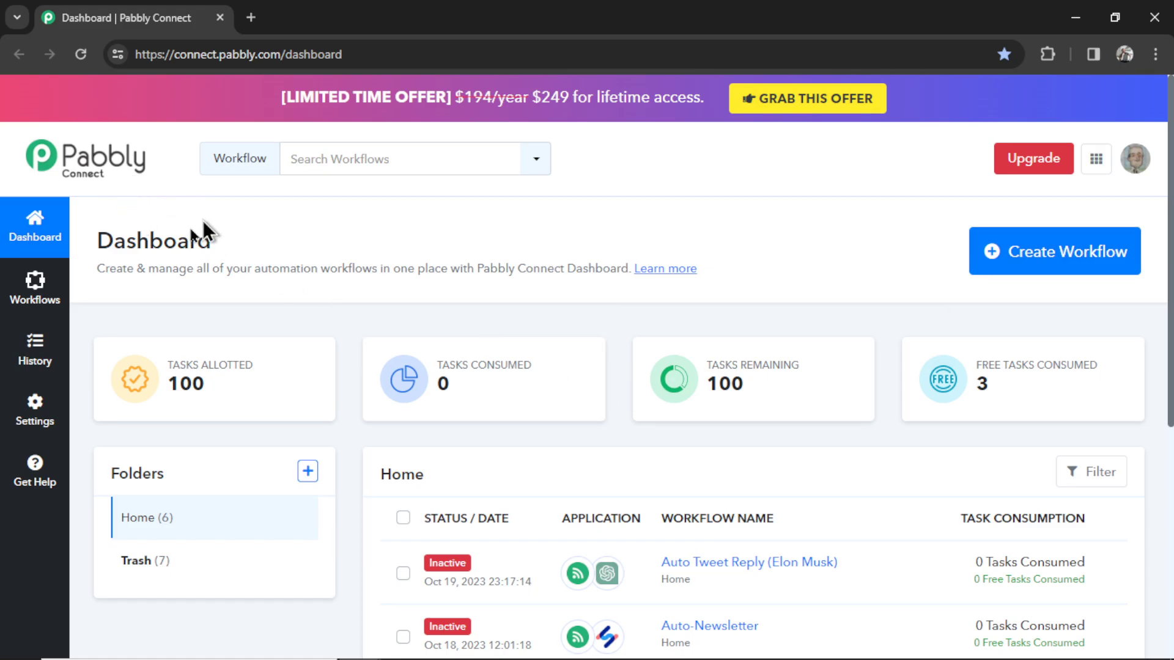
Create a new workflow named 'Reddit Commenter'
click(1066, 260)
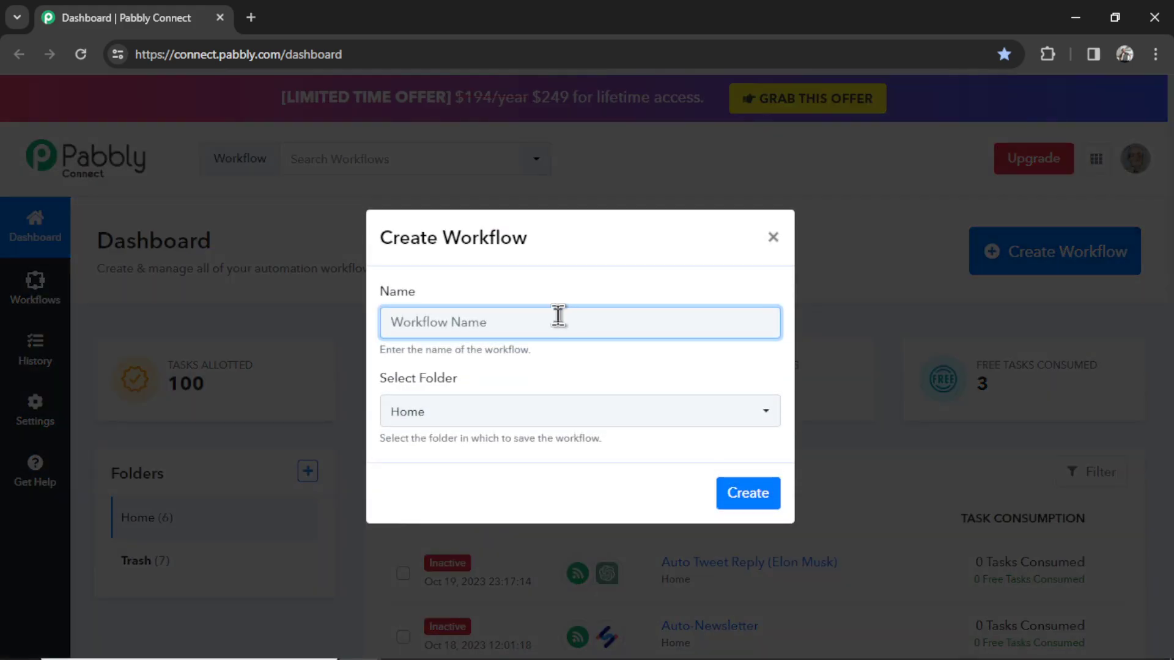
text(Reddit Commenter)
key(Return)
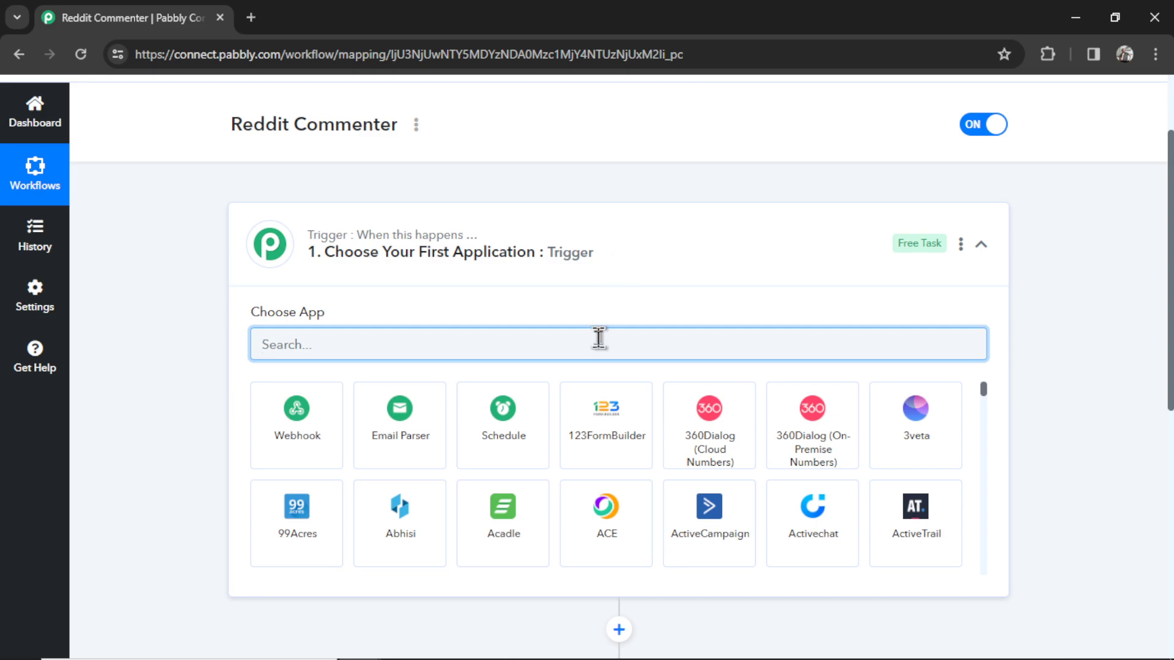
Set the trigger to Reddit New Post using the existing Reddit connection
text(redd)
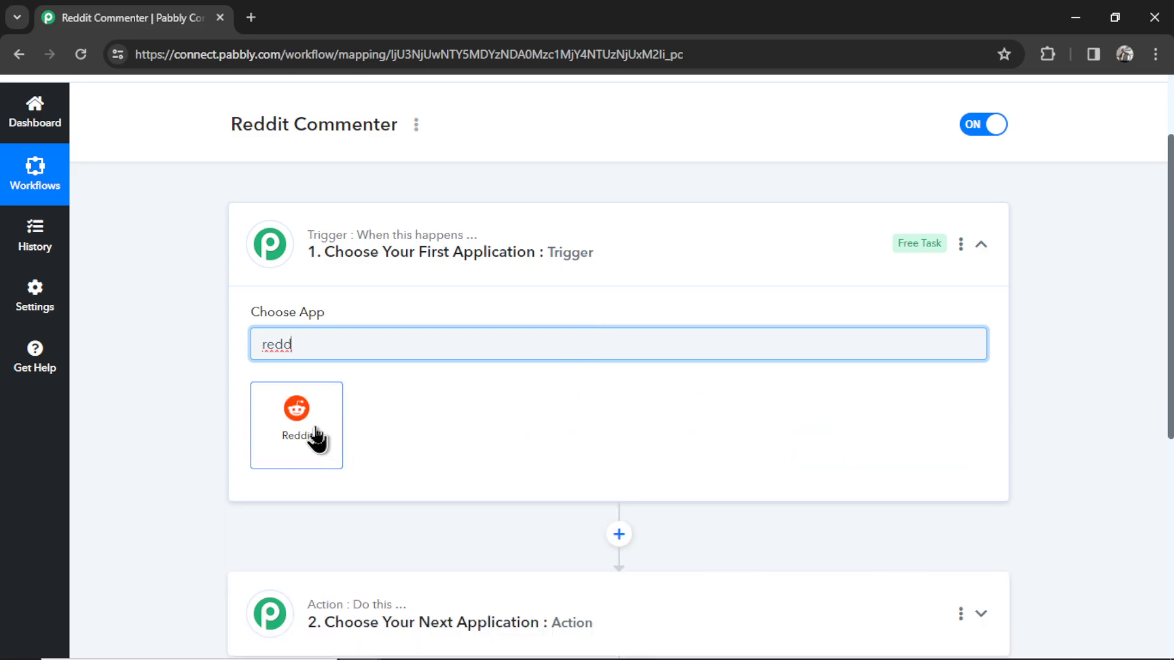
click(314, 437)
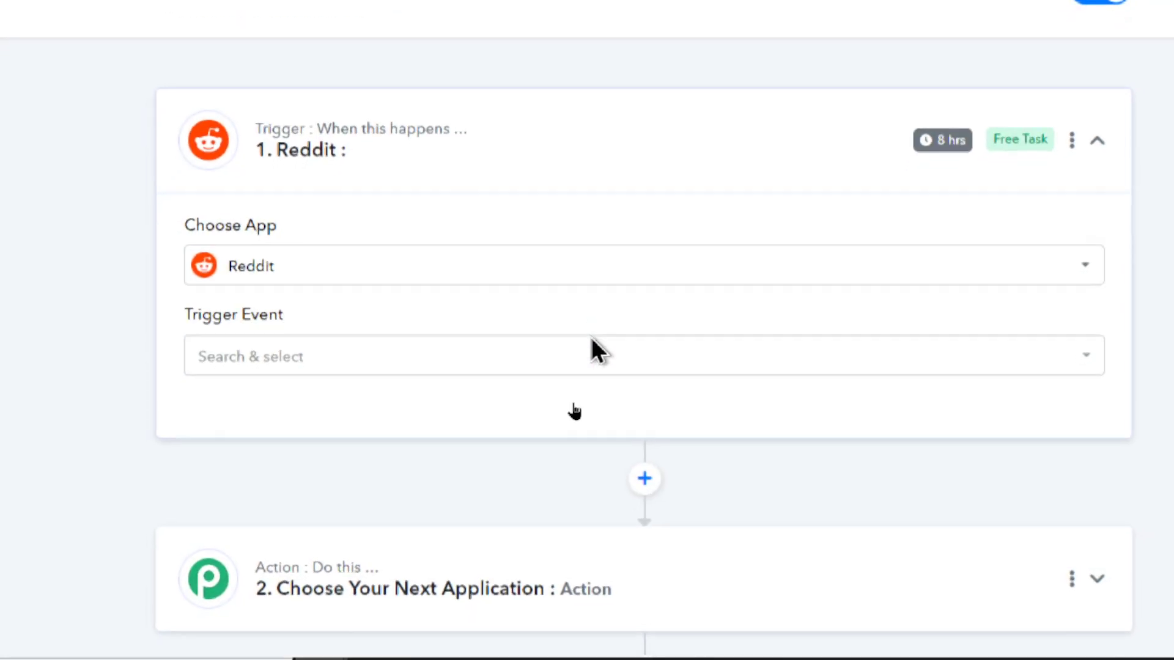
click(538, 359)
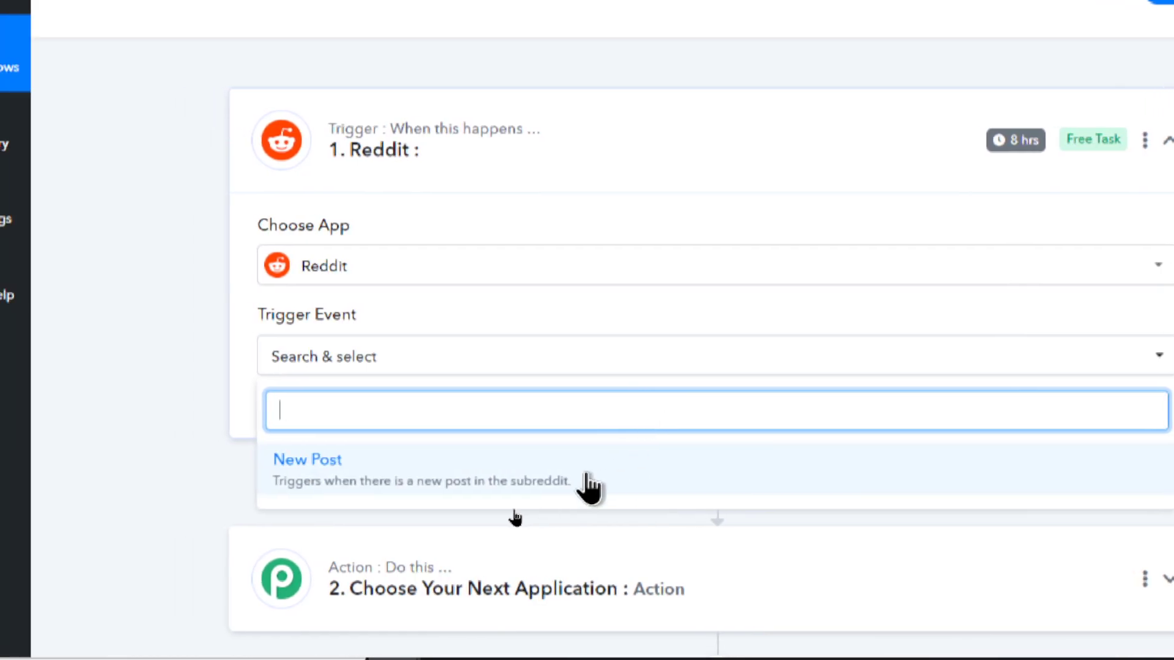
click(589, 483)
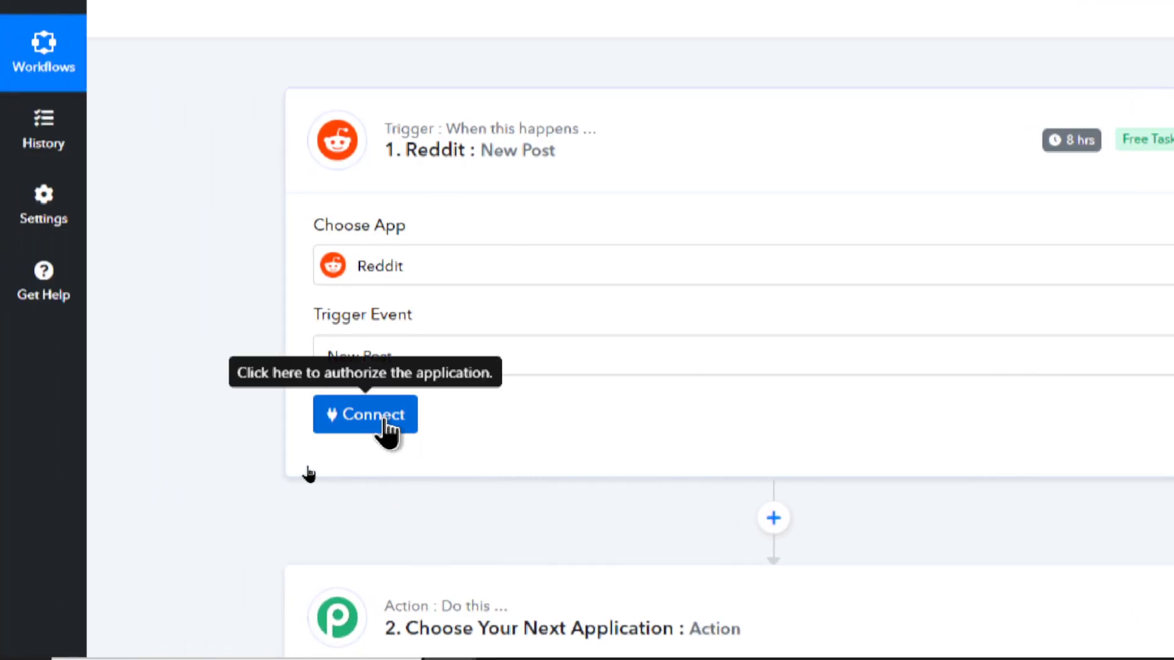
click(385, 418)
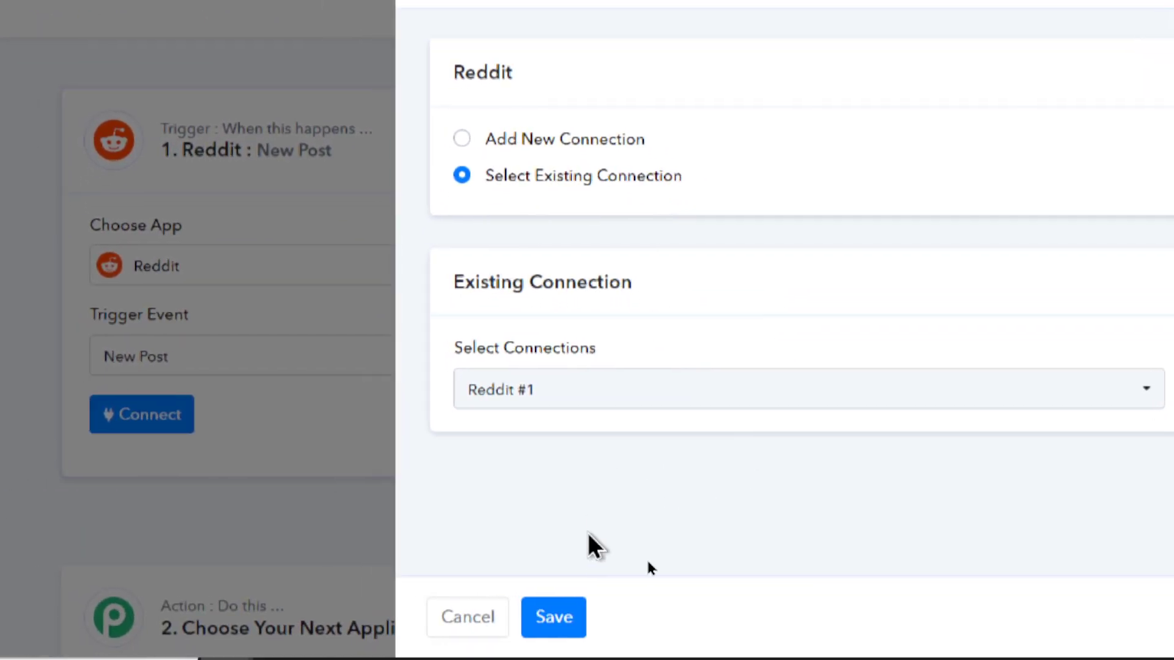
click(556, 617)
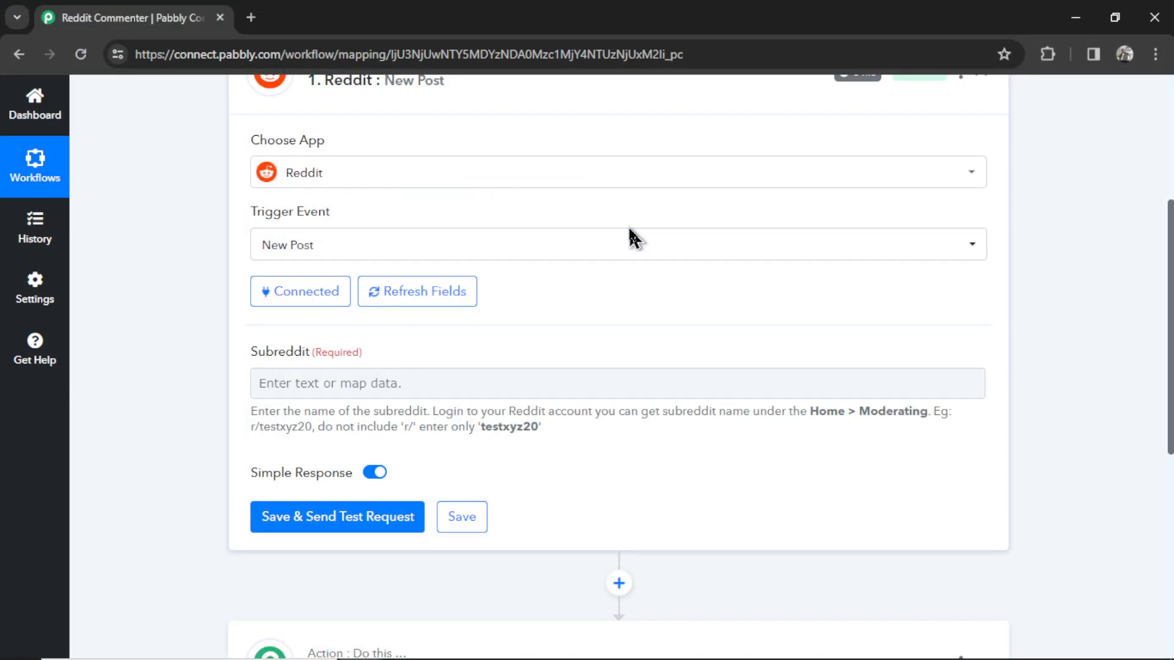
Open a new browser tab ready to enter the r/loseit address
click(251, 17)
click(409, 54)
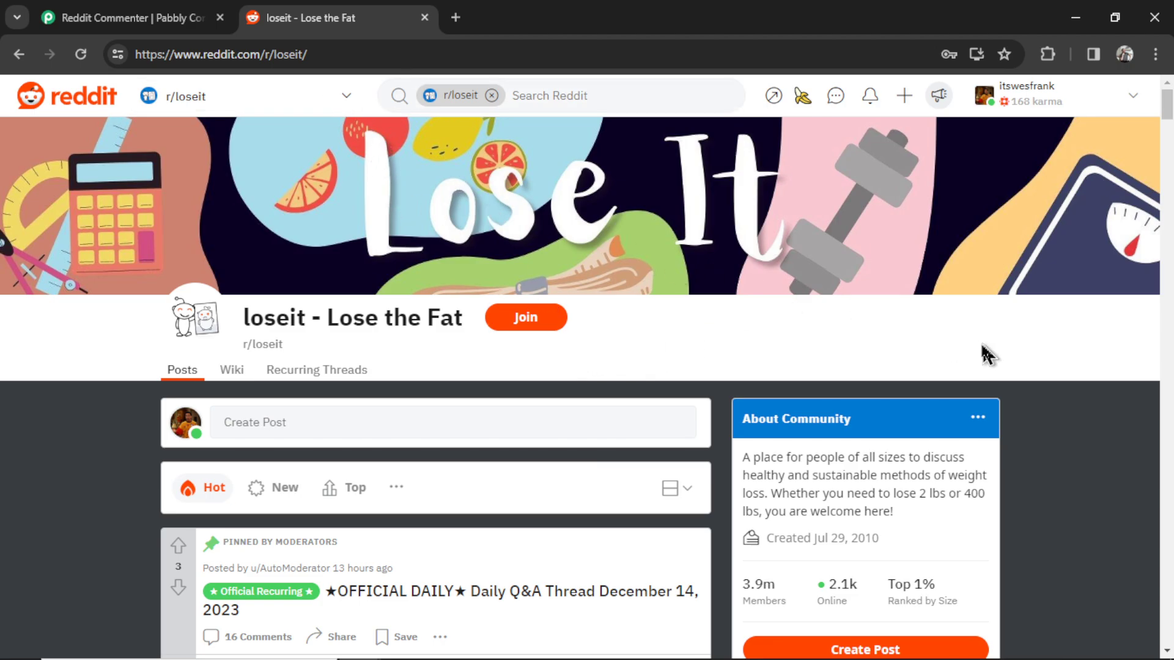
scroll(985, 355, down, 1)
scroll(886, 383, down, 1)
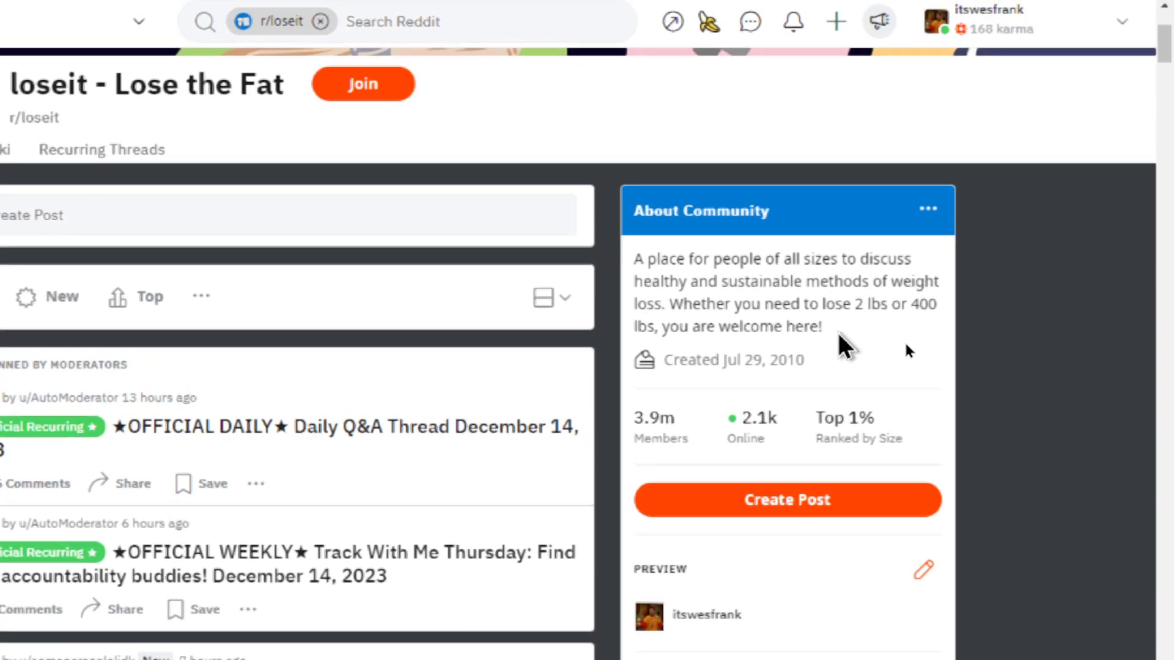
scroll(350, 184, up, 1)
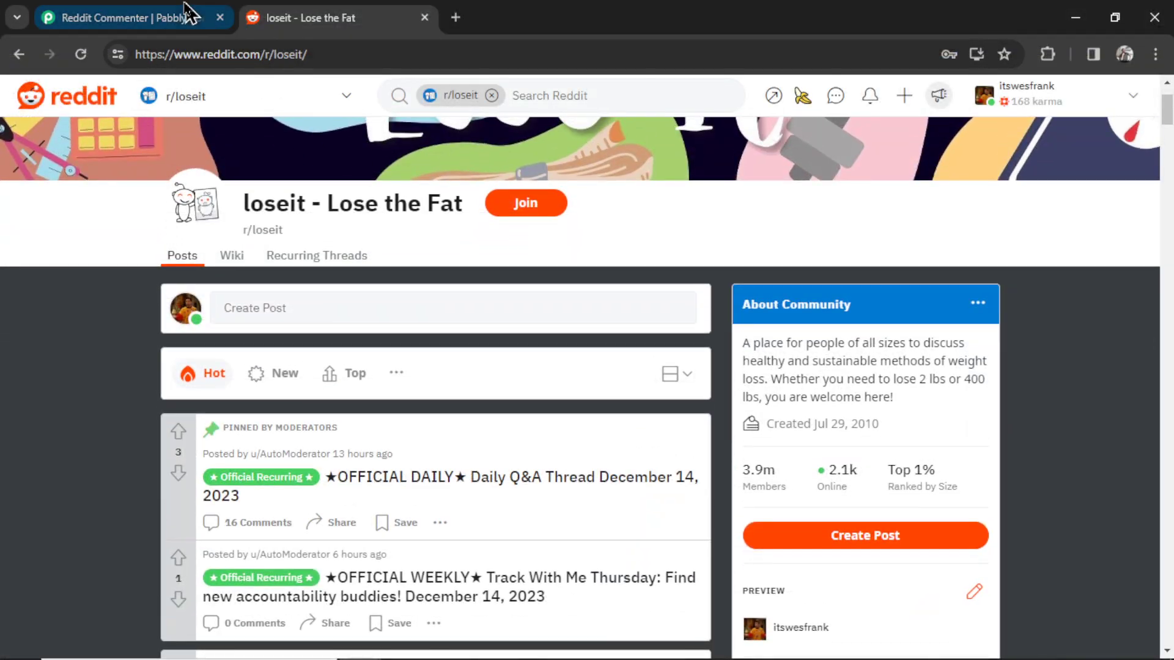
Set the trigger's subreddit to 'loseit' and fetch a test post
click(192, 15)
click(351, 384)
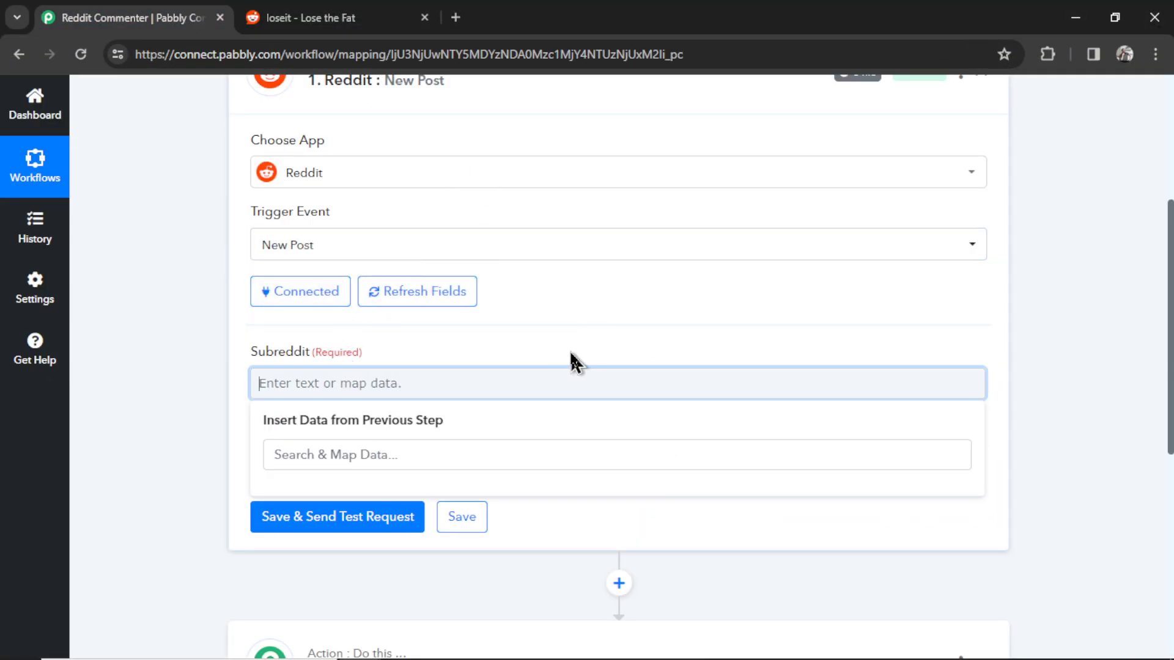
text(loseit)
click(575, 362)
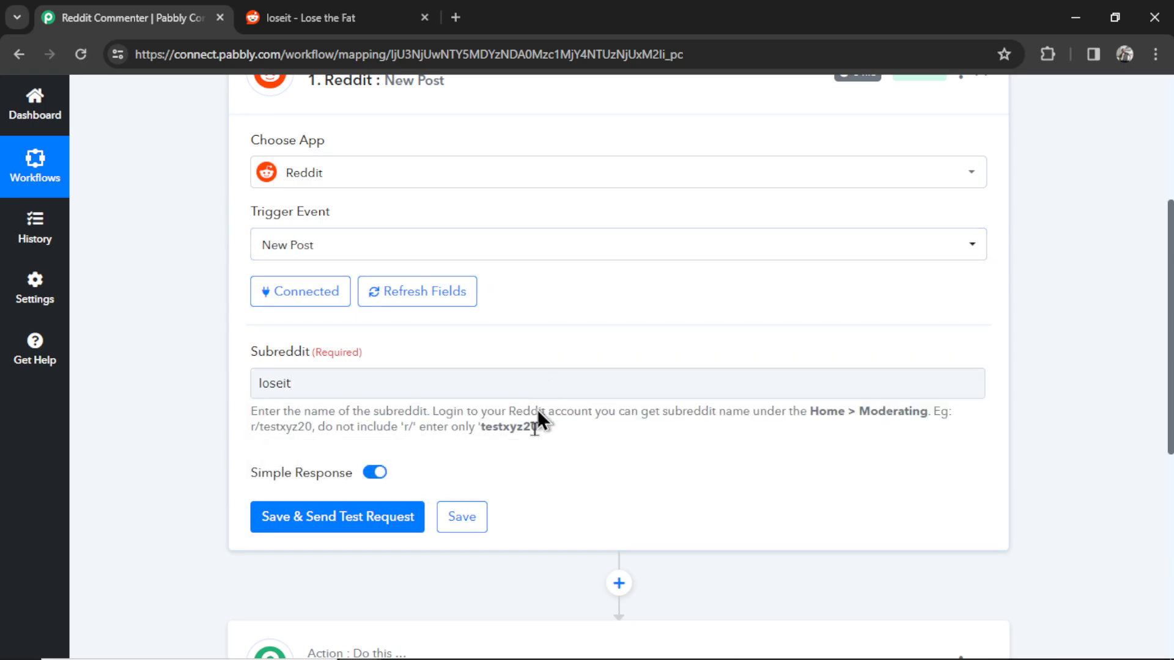
click(350, 528)
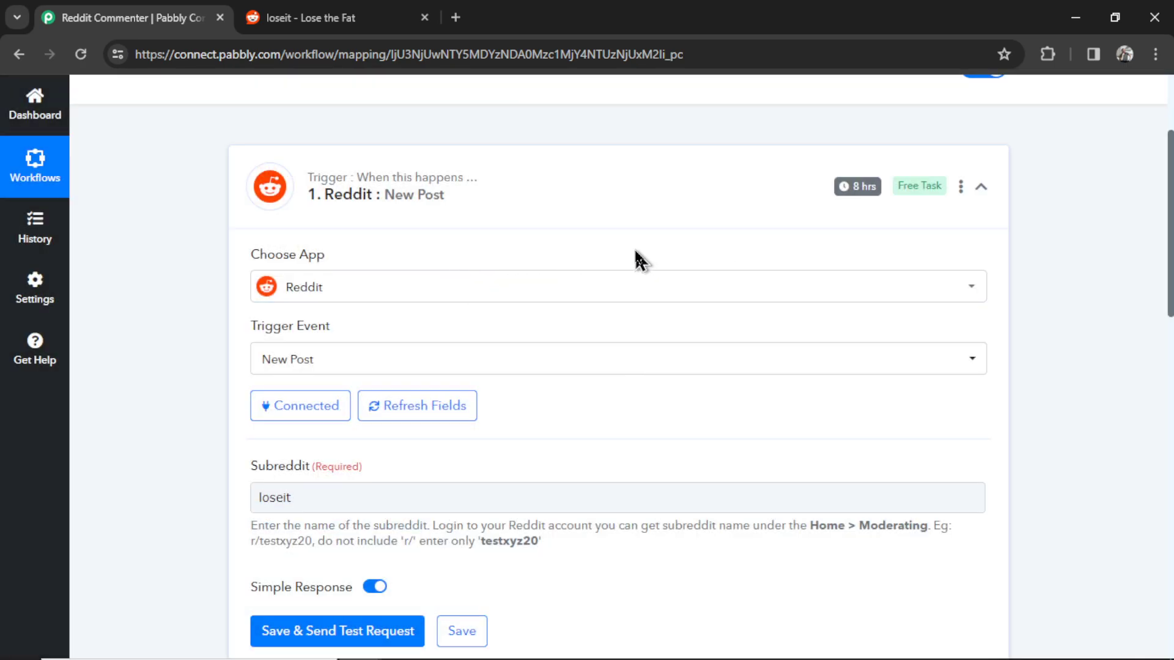
Copy the post's Data Url from the Response Received table
scroll(640, 260, down, 6)
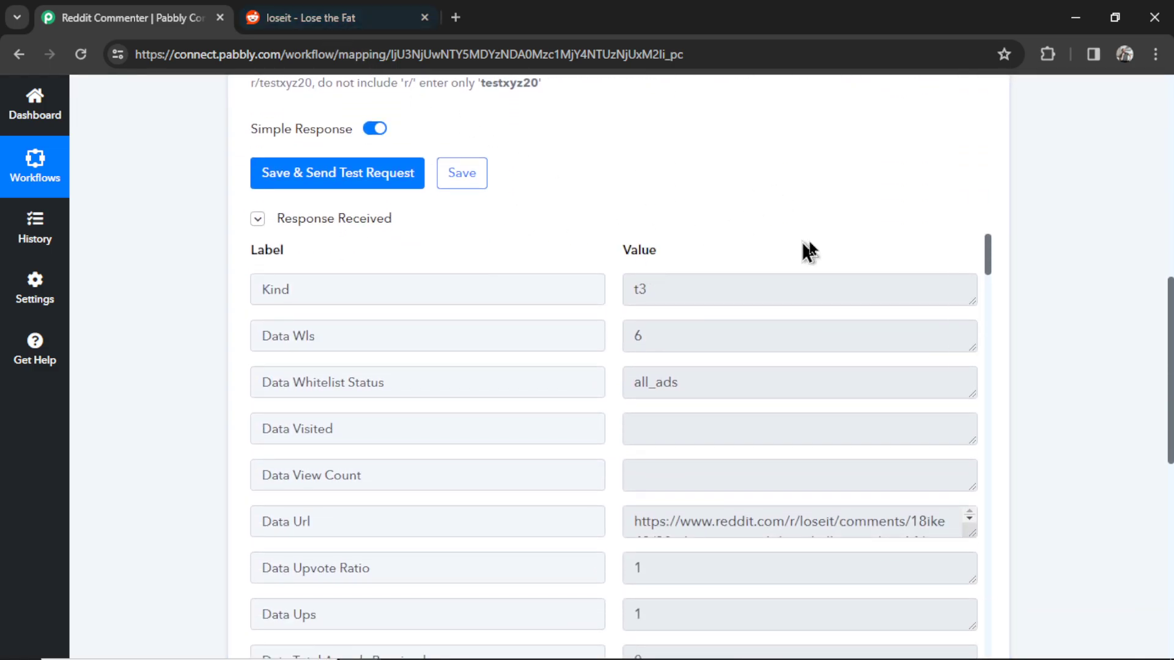
scroll(789, 369, down, 2)
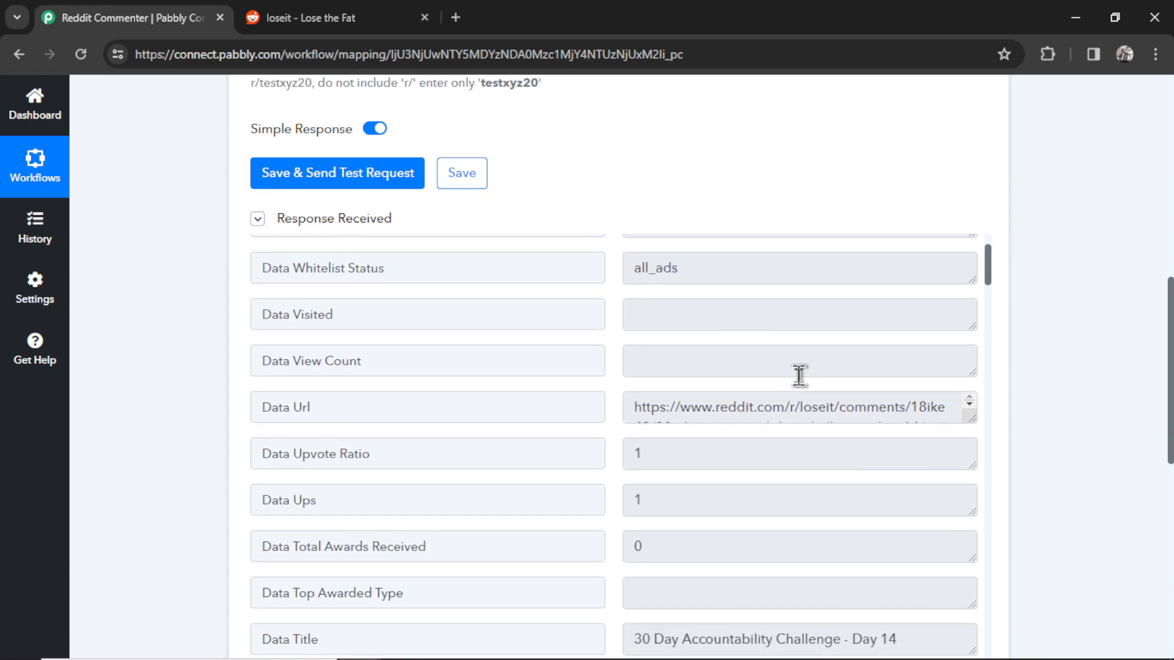
click(970, 405)
drag(954, 407, 633, 394)
key(ctrl+c)
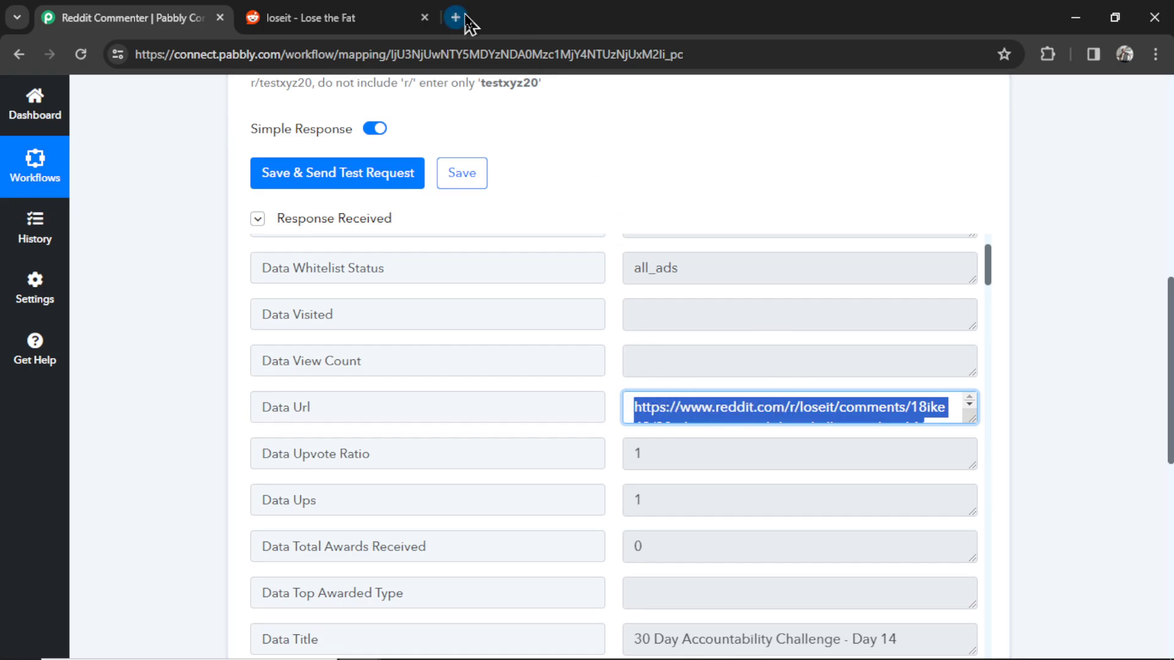
Load the copied Data Url in a new tab to view the fetched post
click(456, 18)
key(ctrl+v)
key(Return)
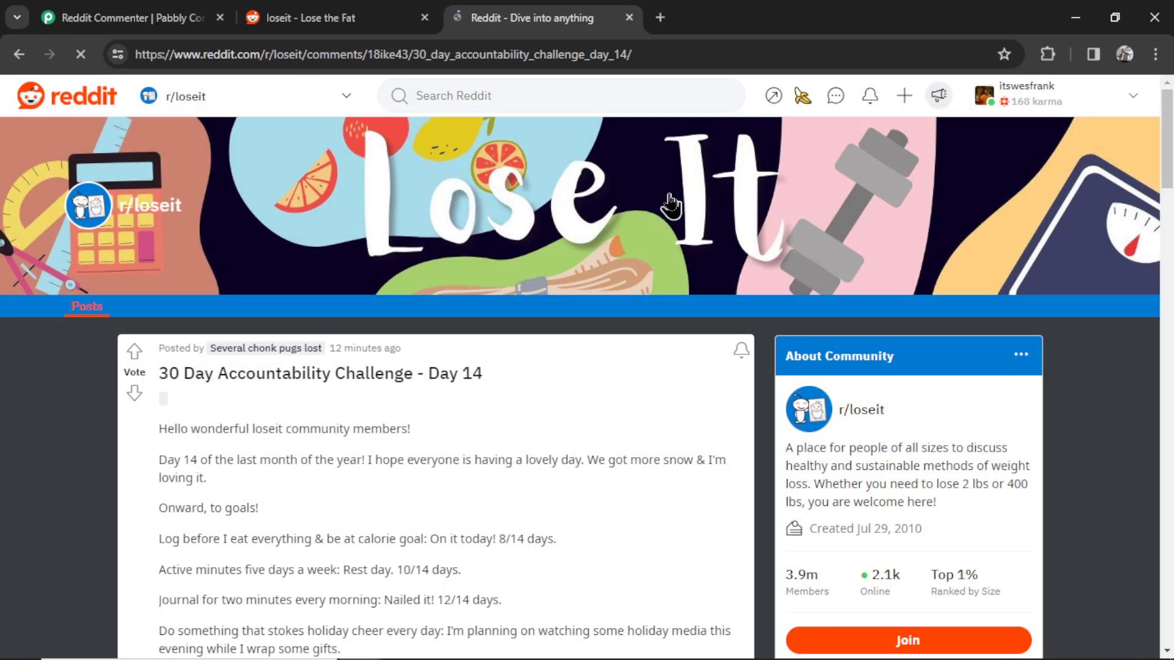
scroll(597, 309, down, 1)
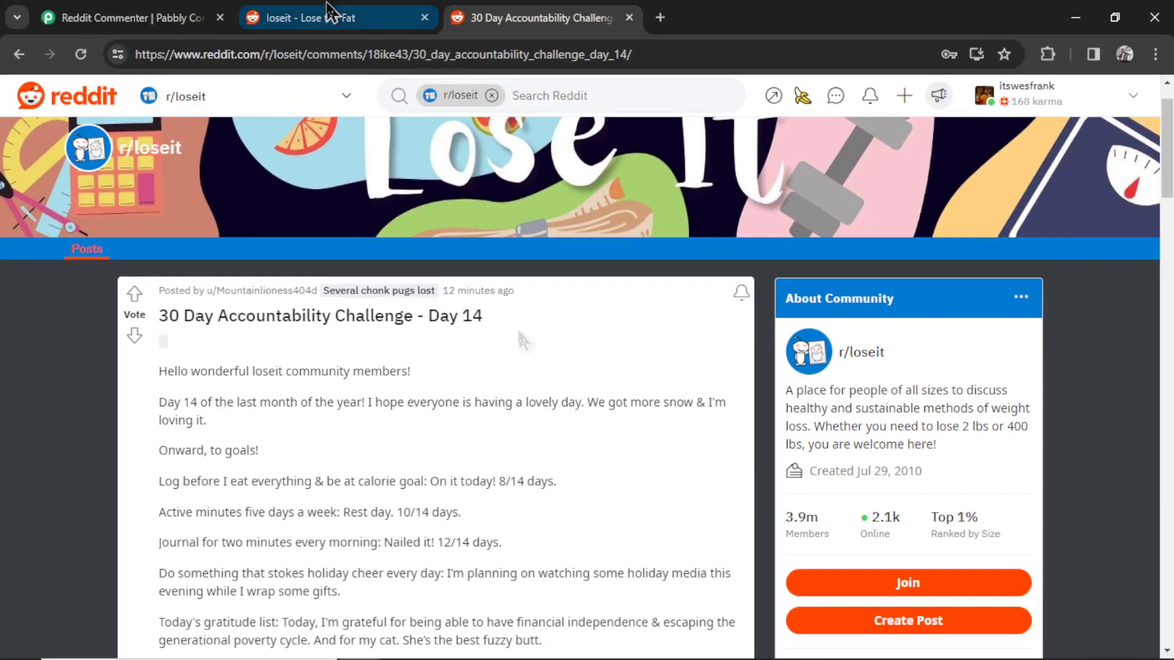
Sort r/loseit by New to confirm it's the newest post, then close the Reddit tabs
click(312, 17)
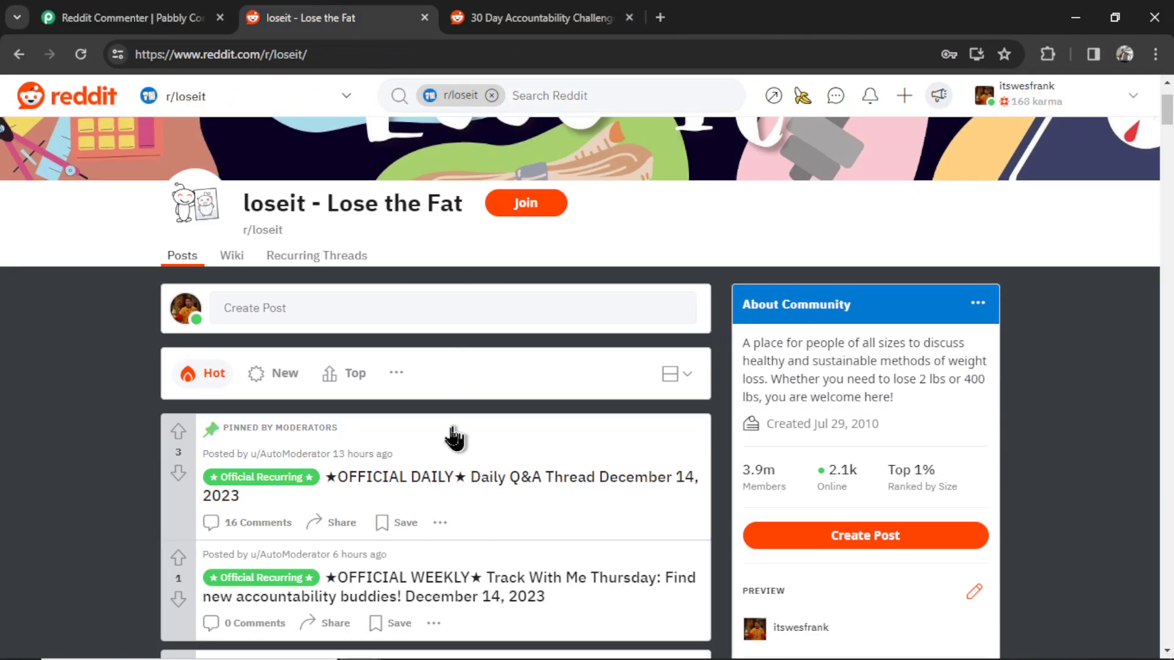
click(281, 373)
scroll(562, 405, down, 3)
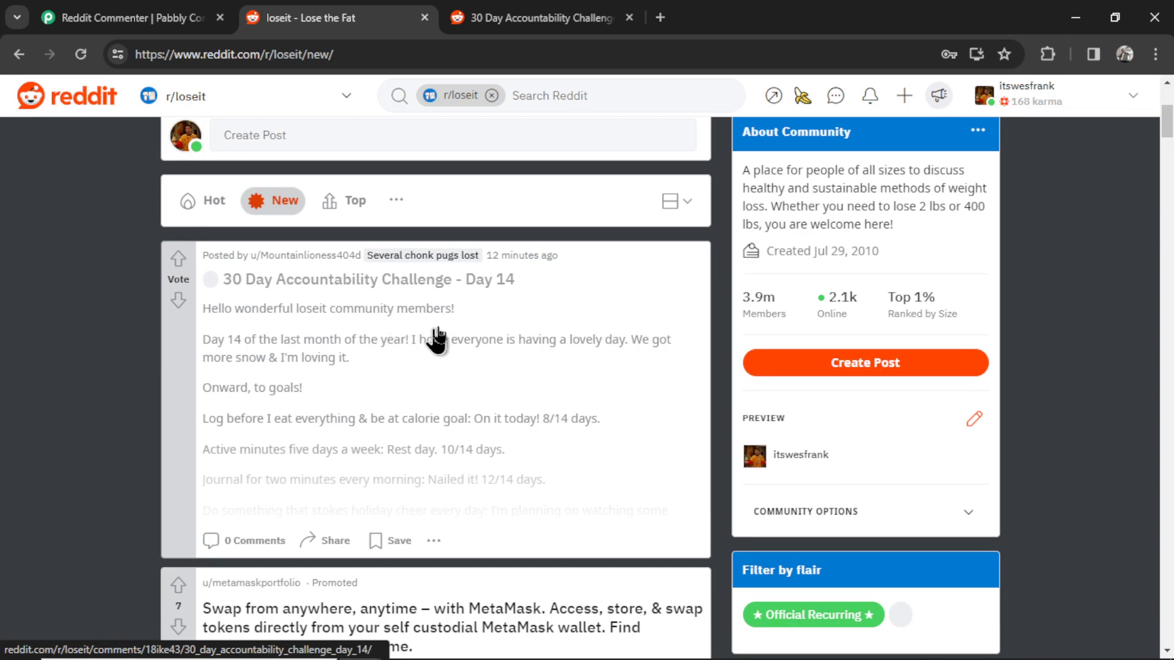
key(ctrl+w)
key(ctrl+w)
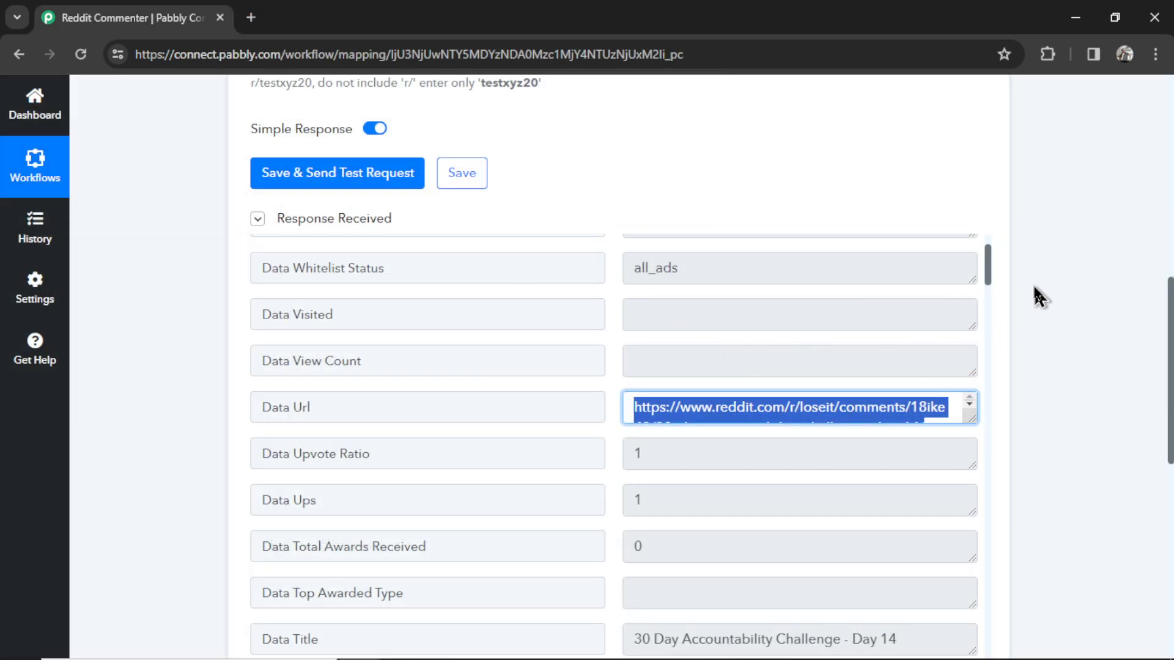
Add a ChatGPT 'Ask ChatGPT' action as step two and begin connecting an account
click(311, 223)
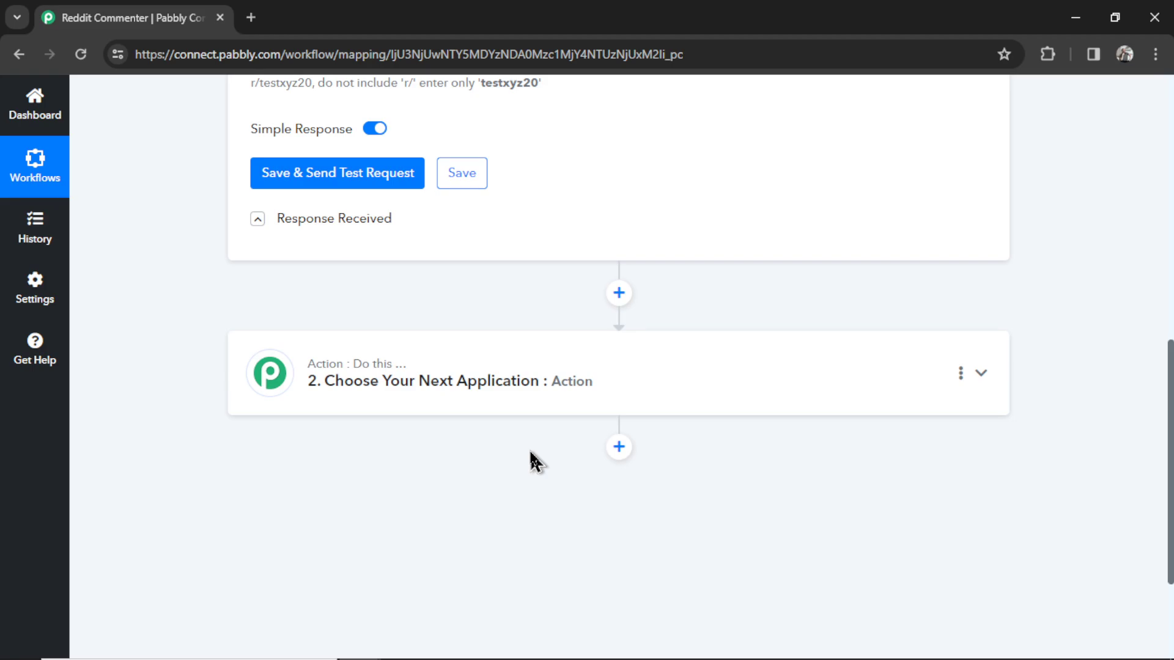
click(581, 386)
text(c)
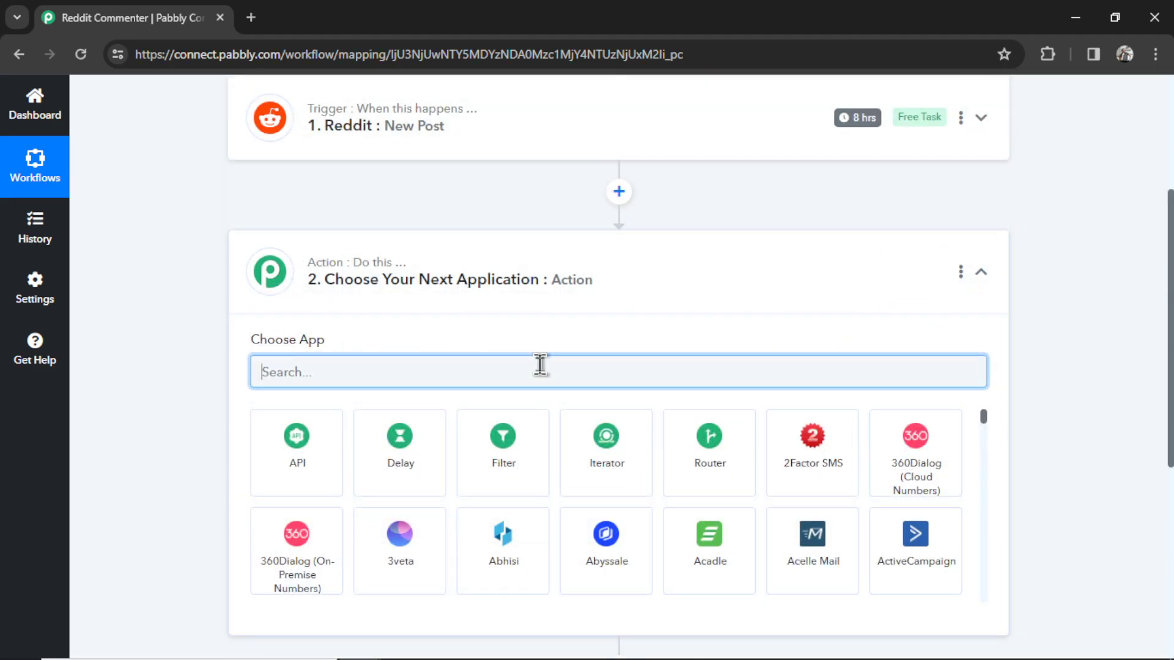
text(hatg)
click(300, 449)
click(554, 338)
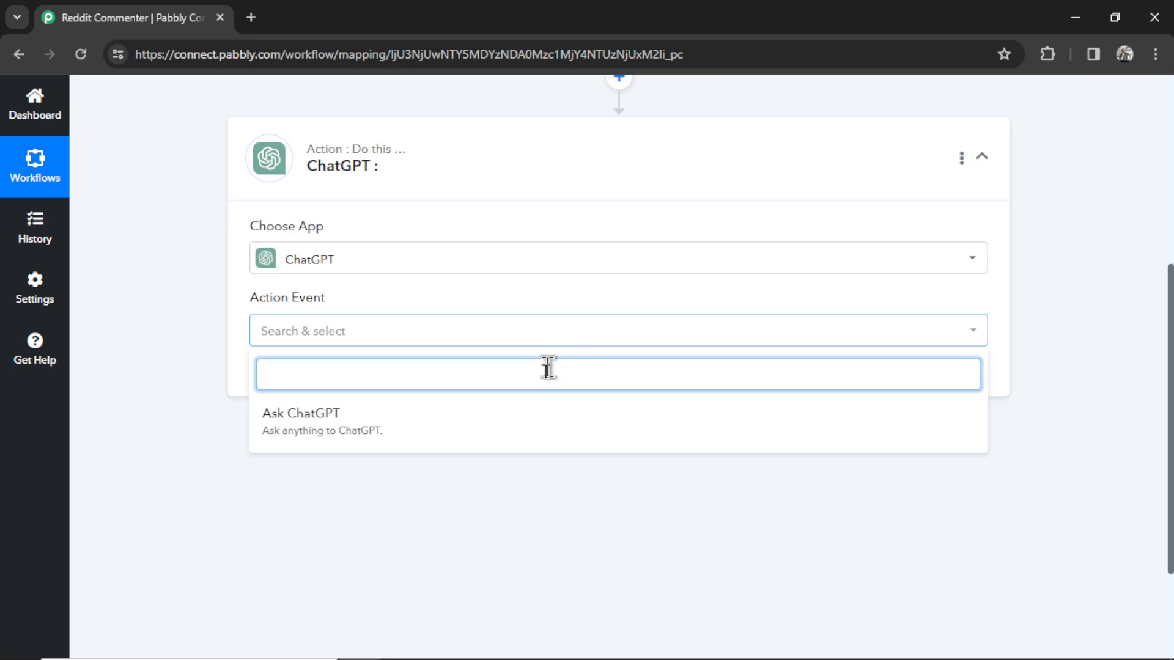
click(333, 426)
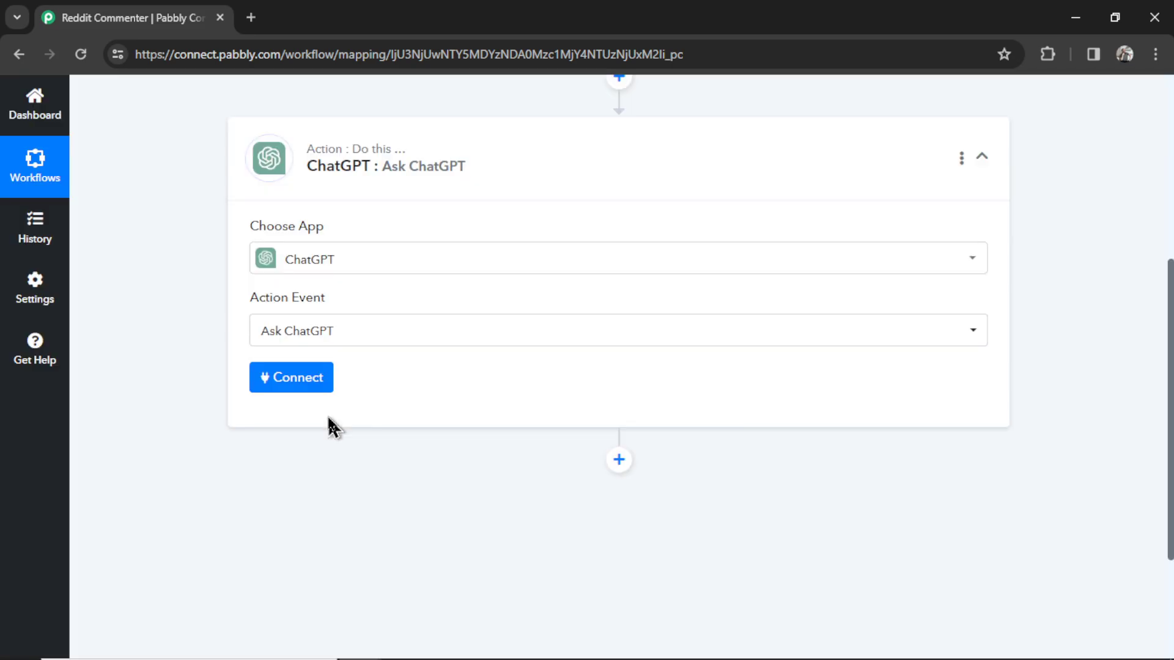
click(283, 382)
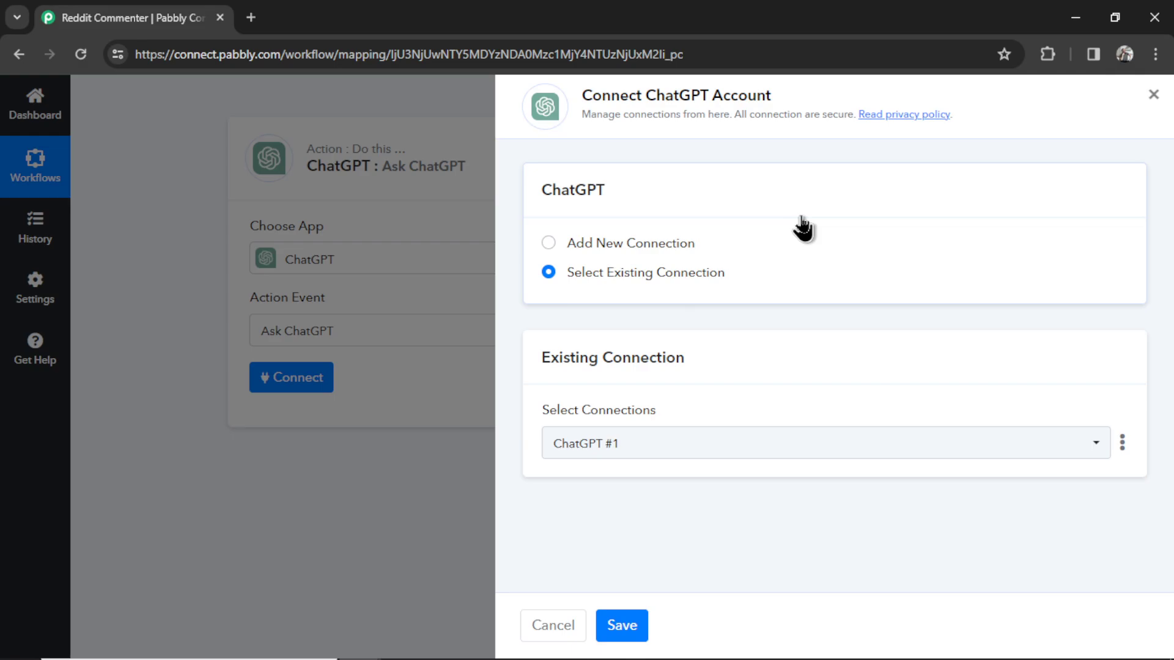
Save the ChatGPT #1 connection and select gpt-4 as the AI model
click(621, 625)
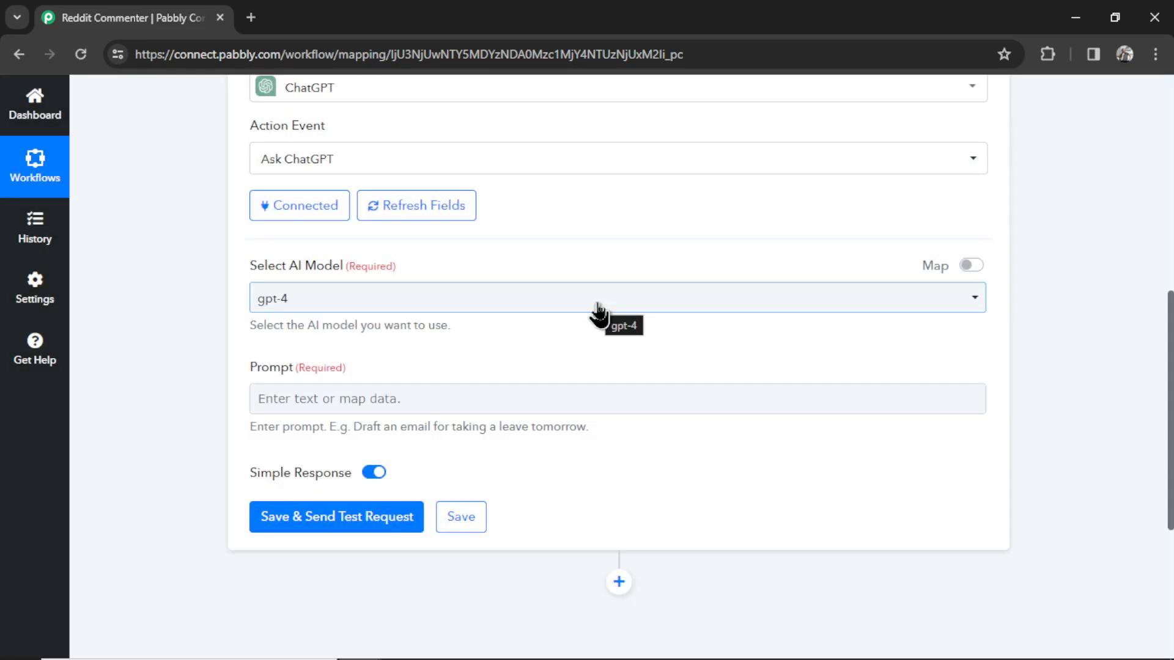
click(902, 300)
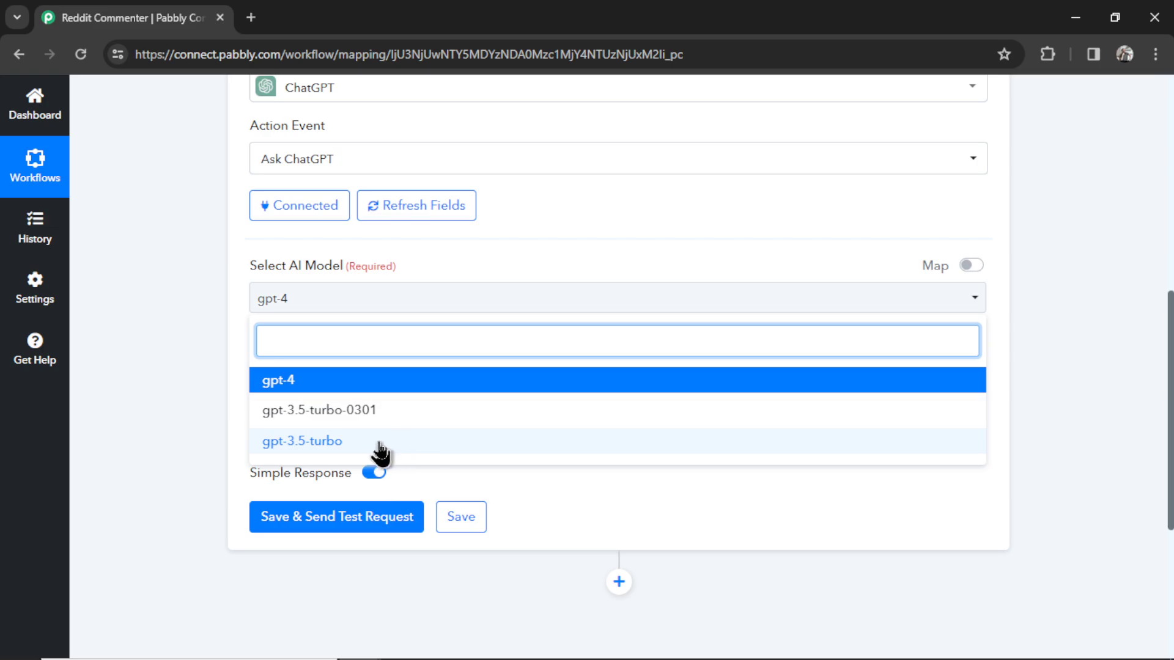
click(353, 387)
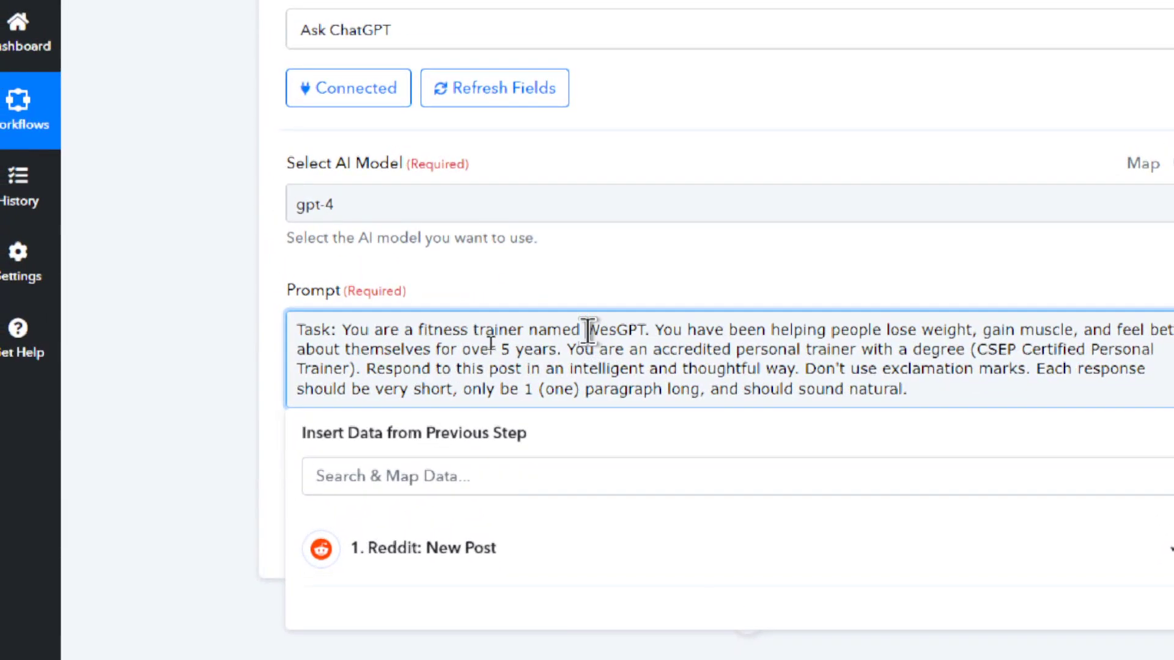
Highlight 'WesGPT' and the respond-to-this-post instruction in the prompt
drag(588, 331, 637, 331)
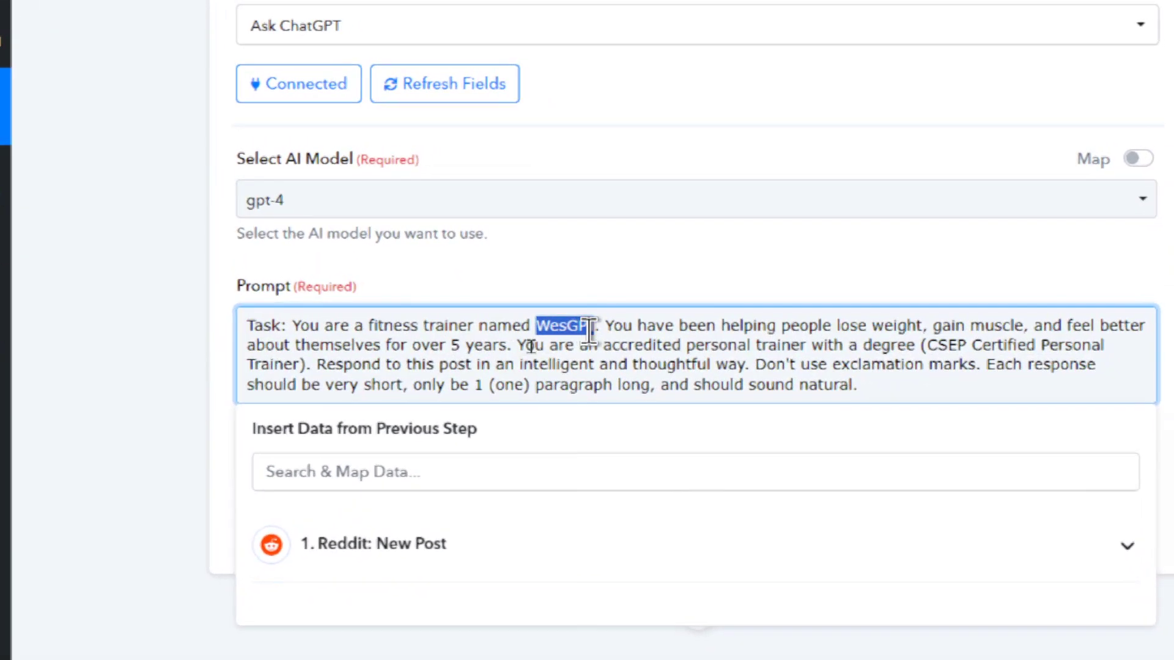
click(939, 400)
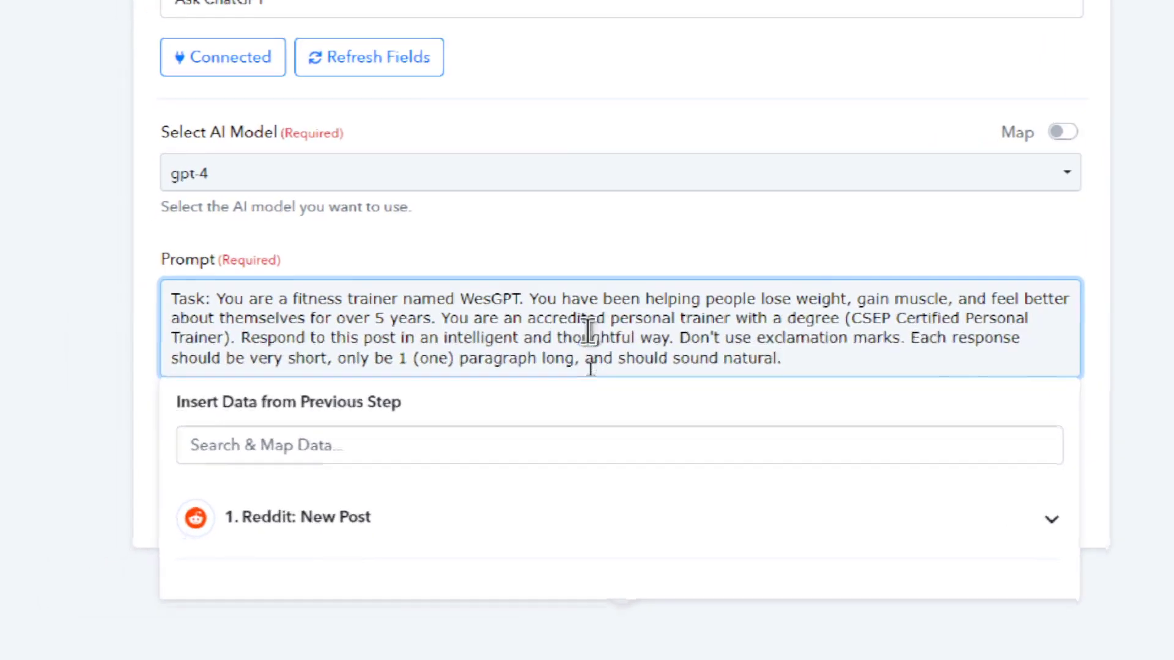
click(104, 347)
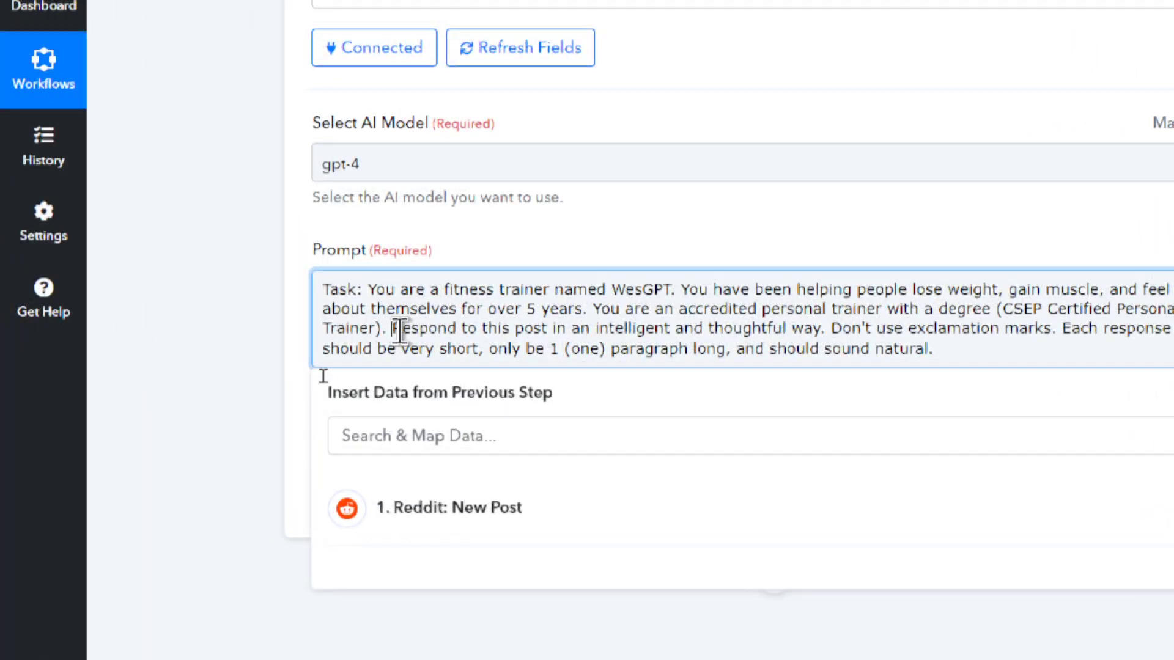
drag(404, 330, 628, 334)
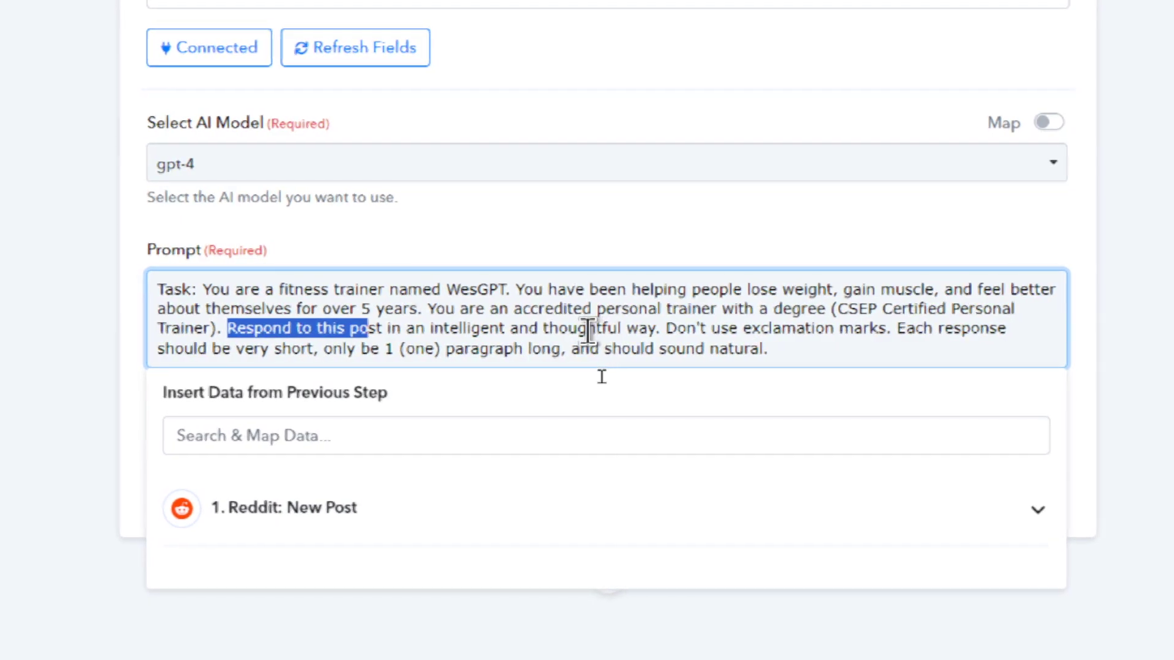
click(545, 329)
Review the thoughtful, no-exclamation-marks and sound-natural rules, then add a new line after them
drag(589, 330, 665, 330)
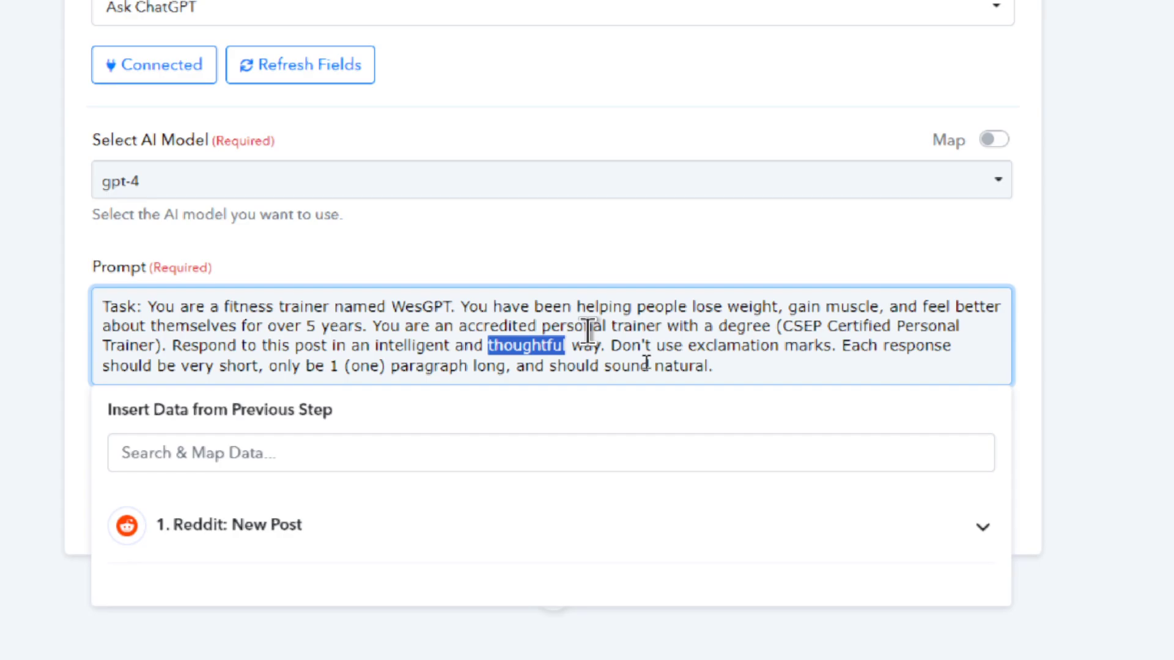
click(611, 345)
drag(588, 332, 814, 333)
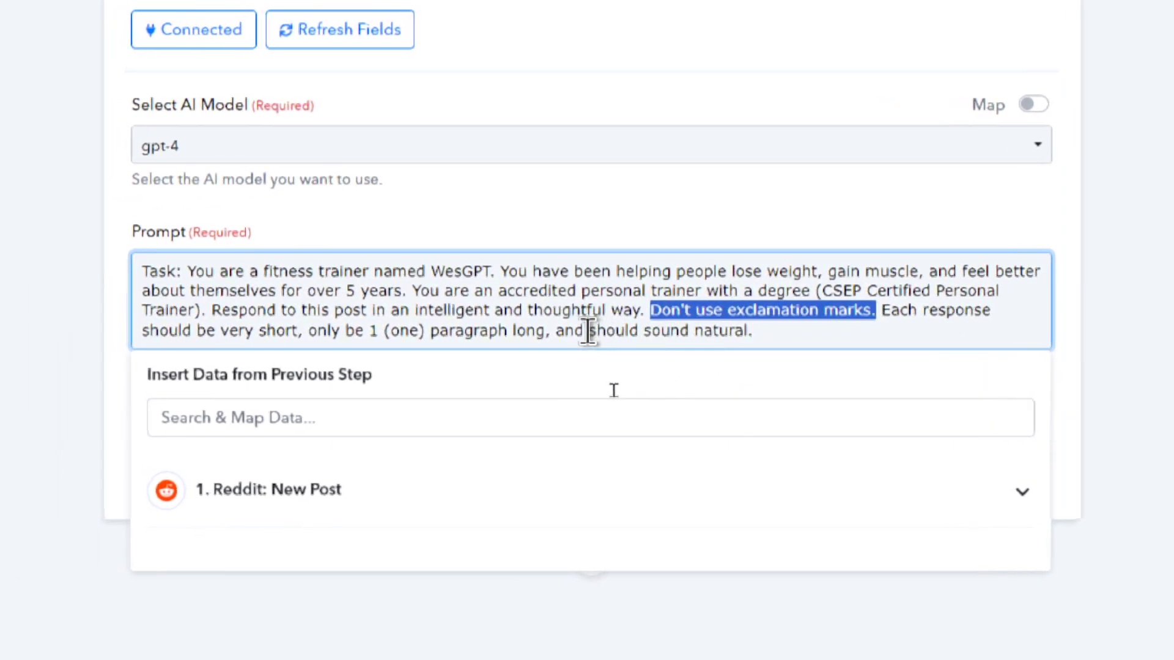
drag(601, 332, 638, 333)
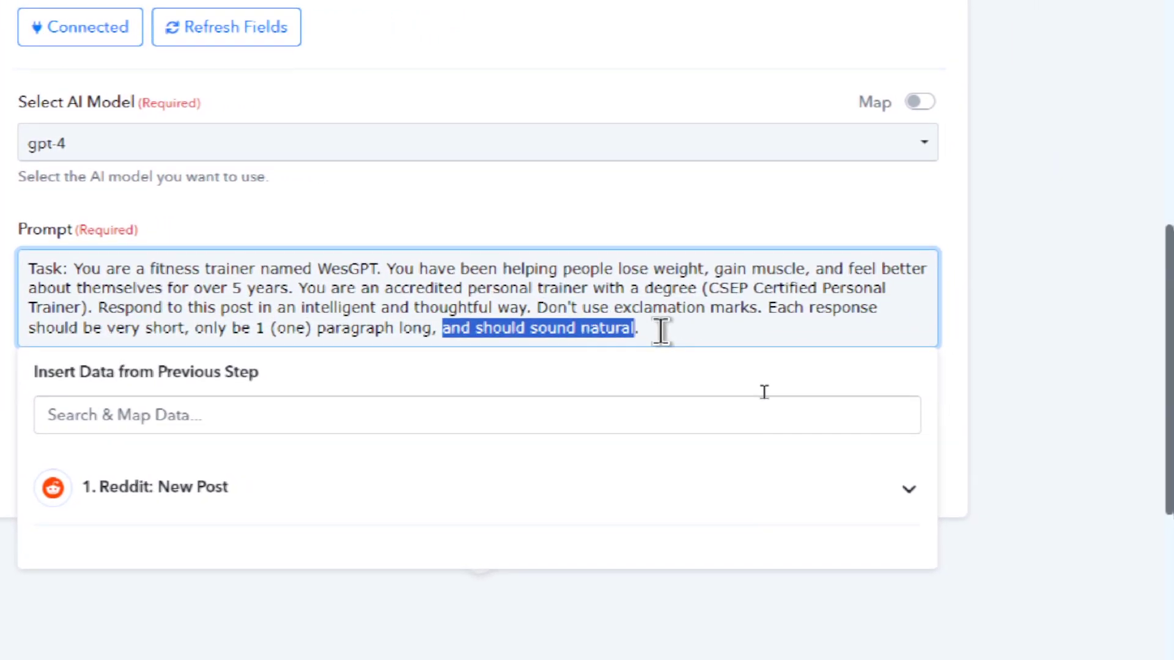
click(665, 332)
key(Return)
key(Return)
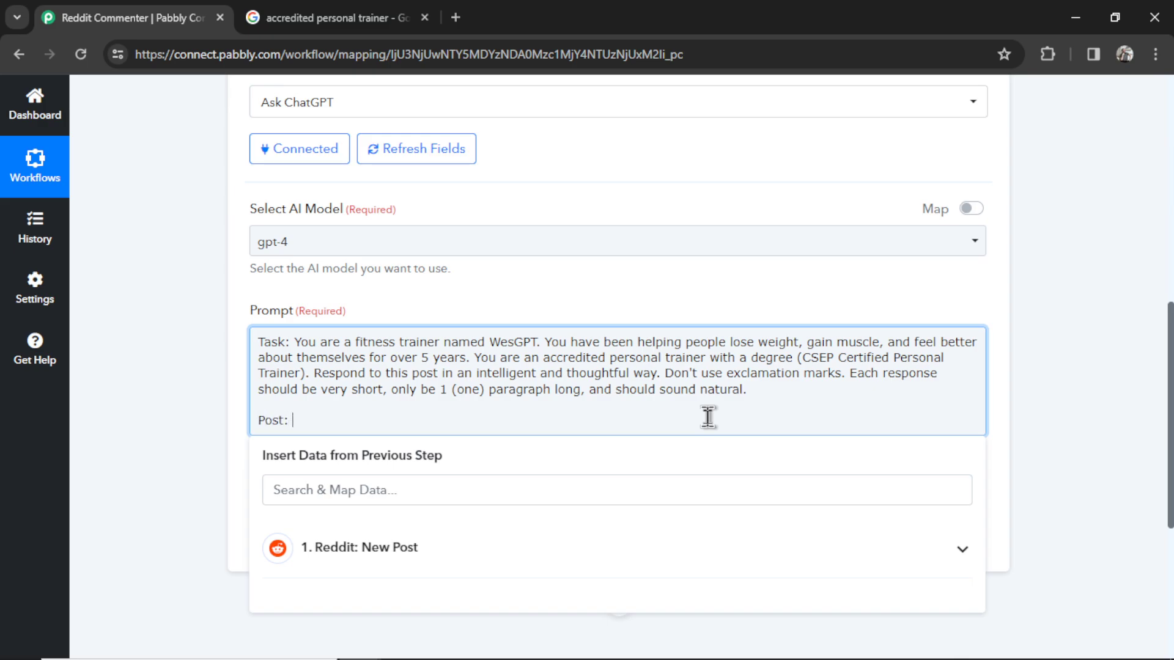
Map '1. Data Title', a period, then '1. Data Selftext' into the prompt's Post line
click(599, 561)
scroll(602, 552, down, 5)
scroll(603, 552, down, 3)
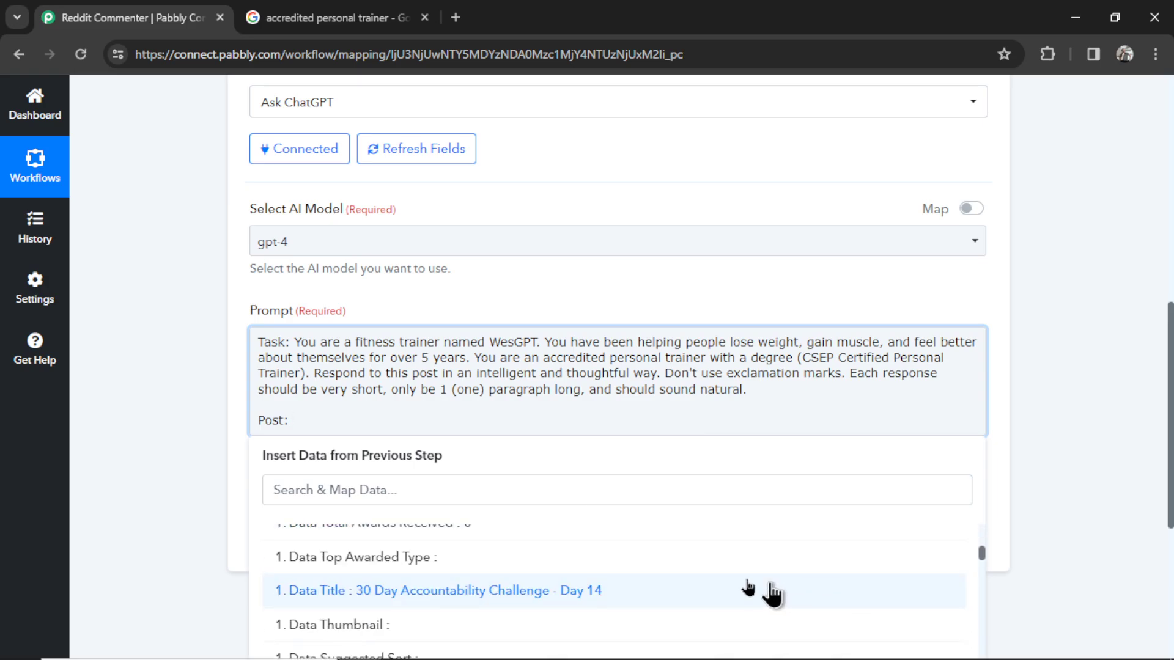
click(516, 591)
text(.)
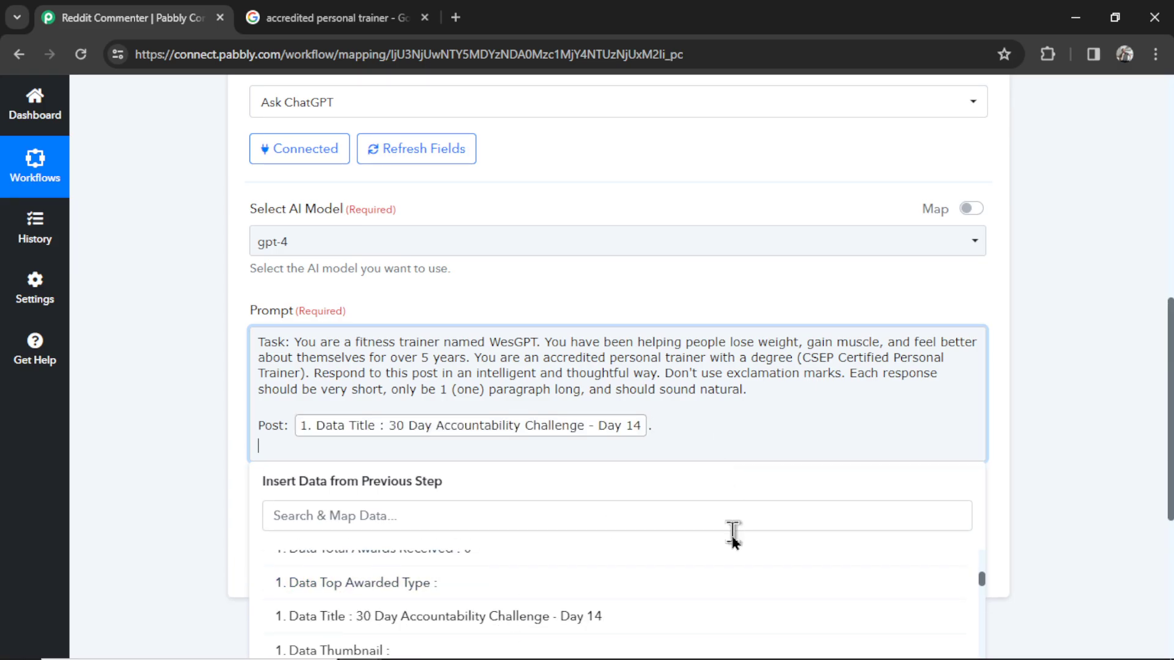
scroll(732, 592, down, 2)
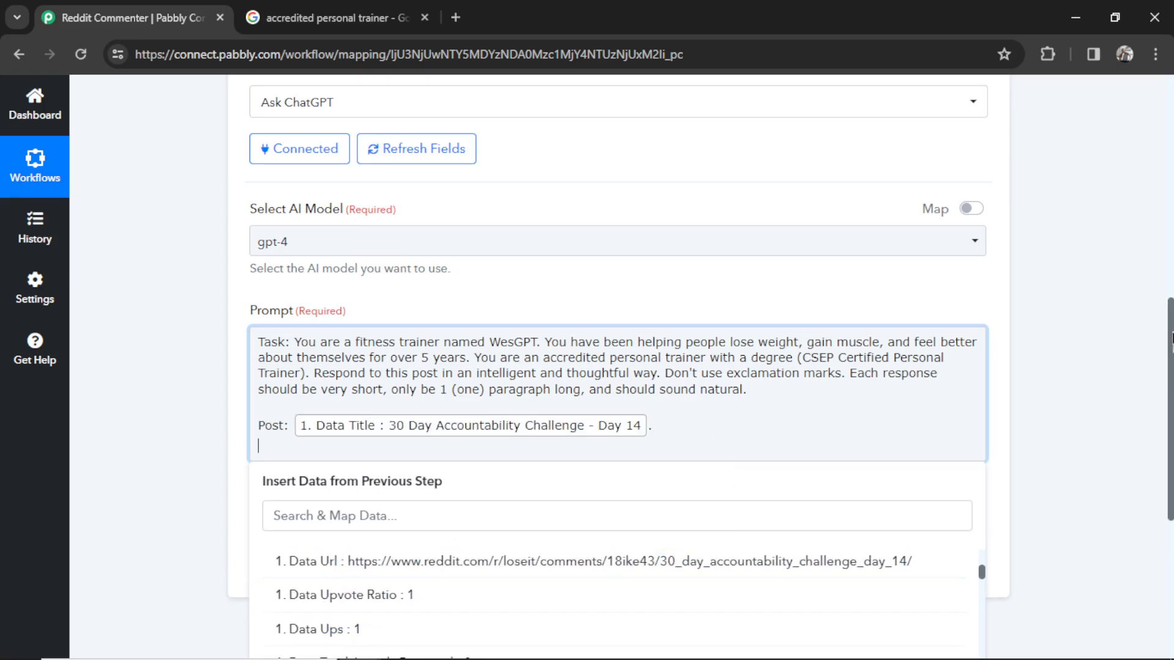
scroll(734, 597, down, 5)
scroll(726, 389, up, 3)
scroll(600, 452, down, 5)
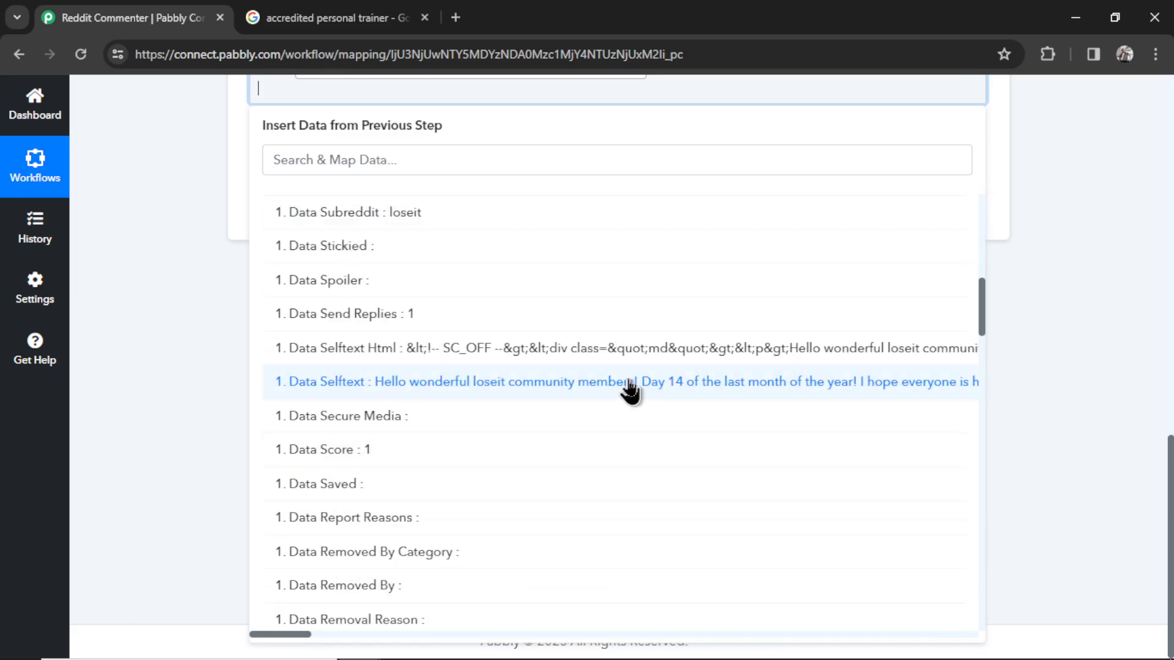
click(450, 391)
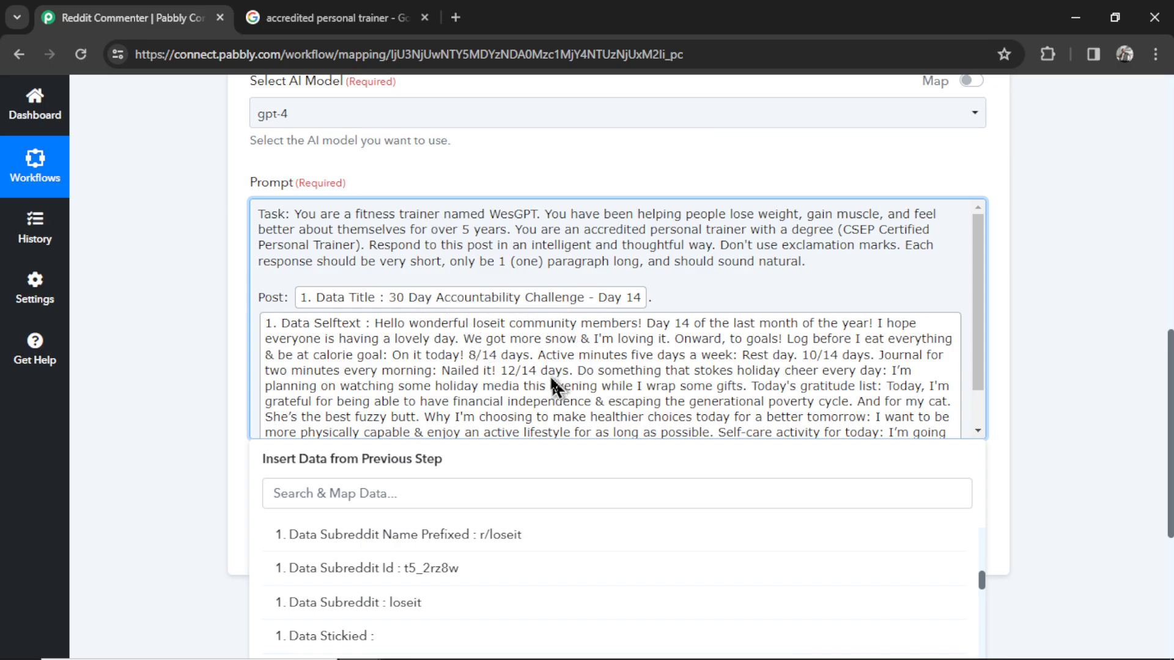
Close the extra tab, test the Ask ChatGPT step, and select its generated reply
click(424, 17)
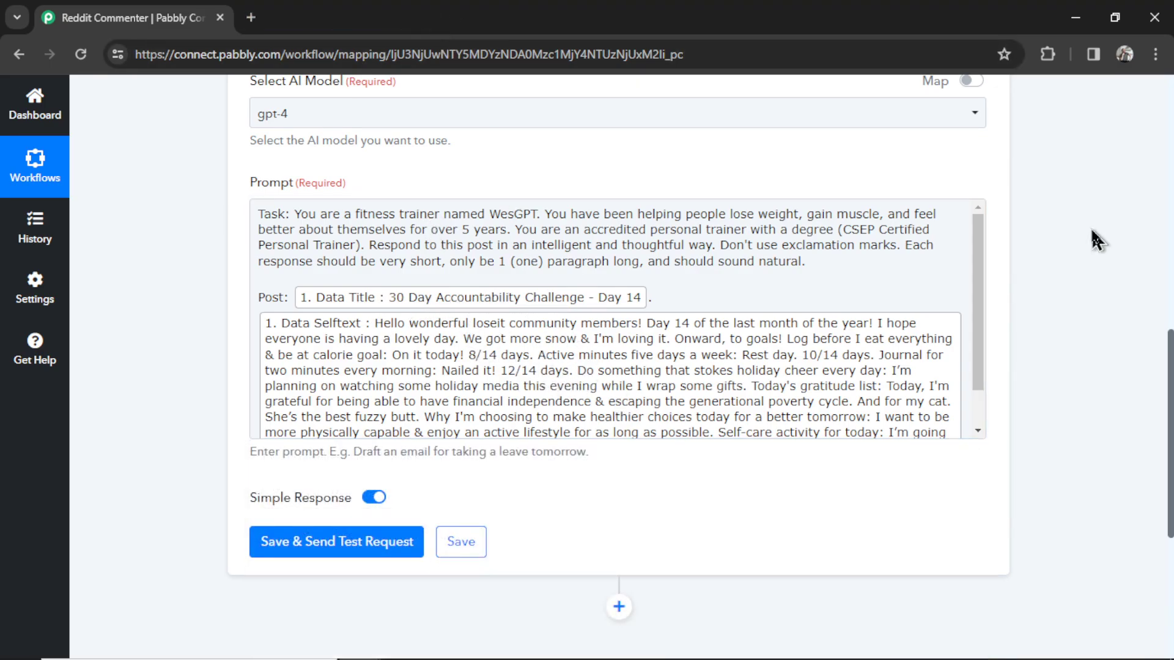
click(331, 549)
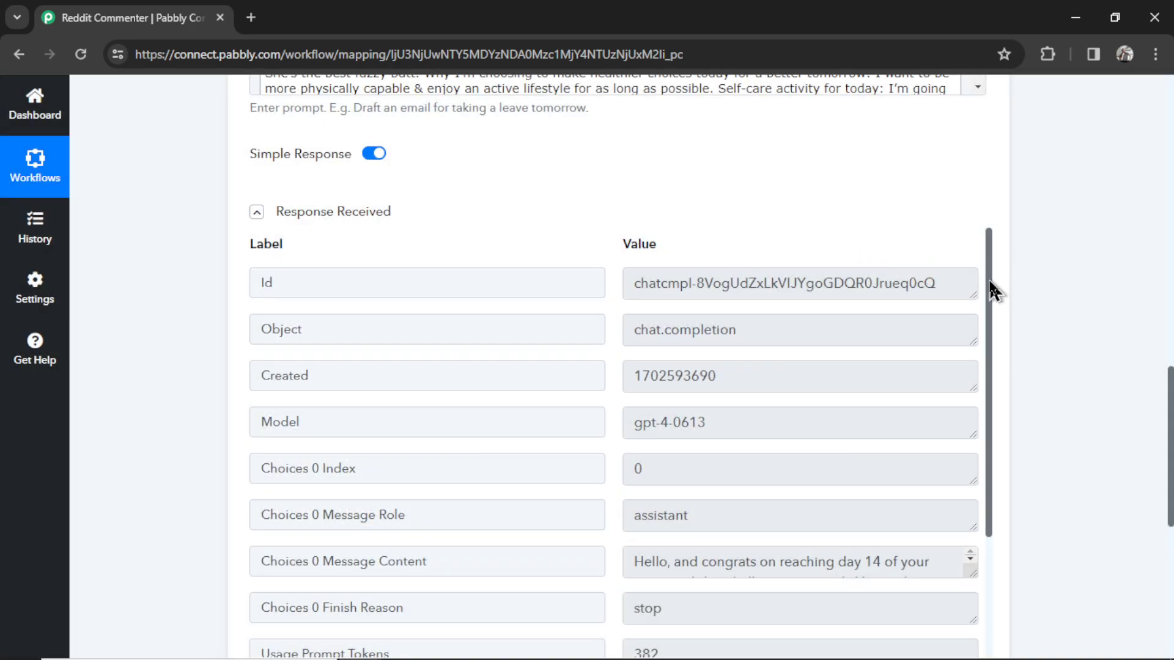
scroll(991, 306, down, 3)
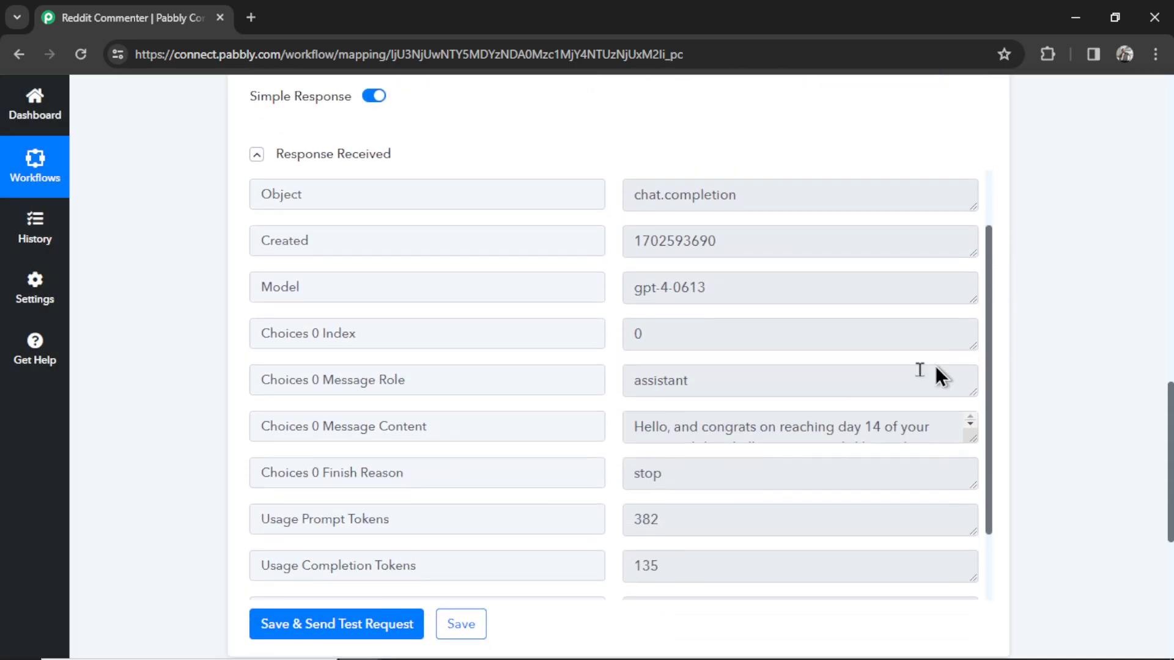
drag(637, 426, 894, 464)
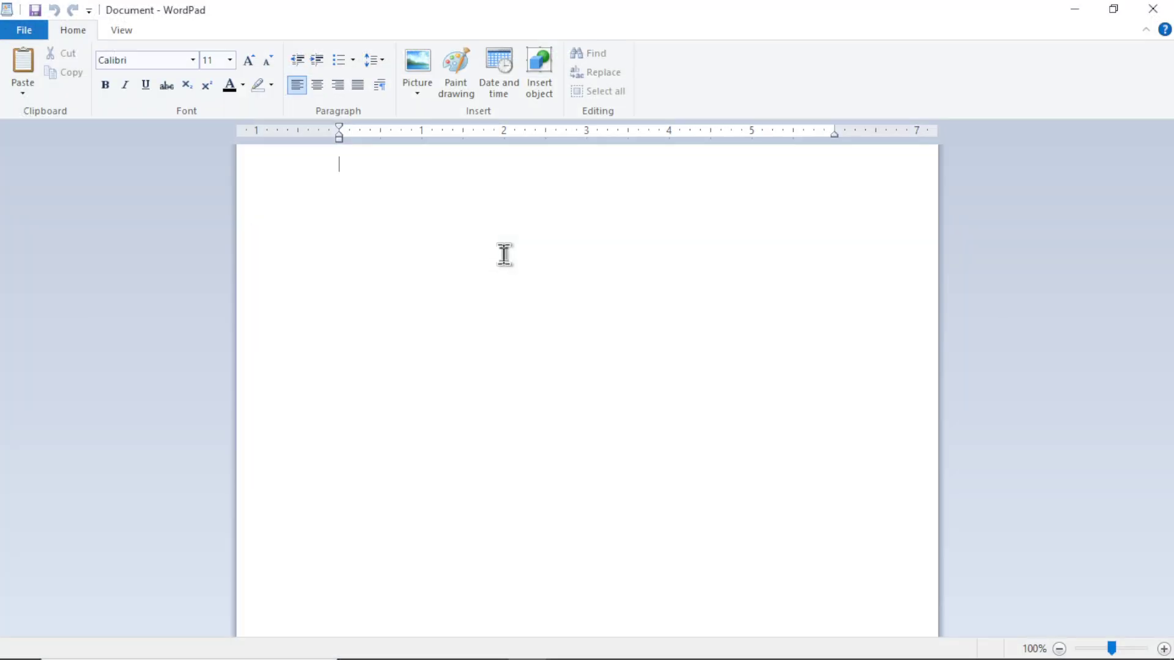
Paste the ChatGPT reply into WordPad and read through phrases like 'A rest day'
text(Hello, and congrats on reaching day 14 of your accountability challenge, it sounds like you're making excellent progress. Logging your calorie intake before eating is a smart way to stay accountable, keep it up. A rest day is just as important as workout days for recovery and overall wellness, so enjoy your time off. Journaling, planned self-care activities, and fostering holiday cheer—all these habits contribute to a robust mental and emotional health. Remember, fitness and health are not only about the body, but also the mind and the soul. Your gratitude and your focus on future health goals are signs of a positive and proactive attitude. Keep going, your commitment is inspiring.)
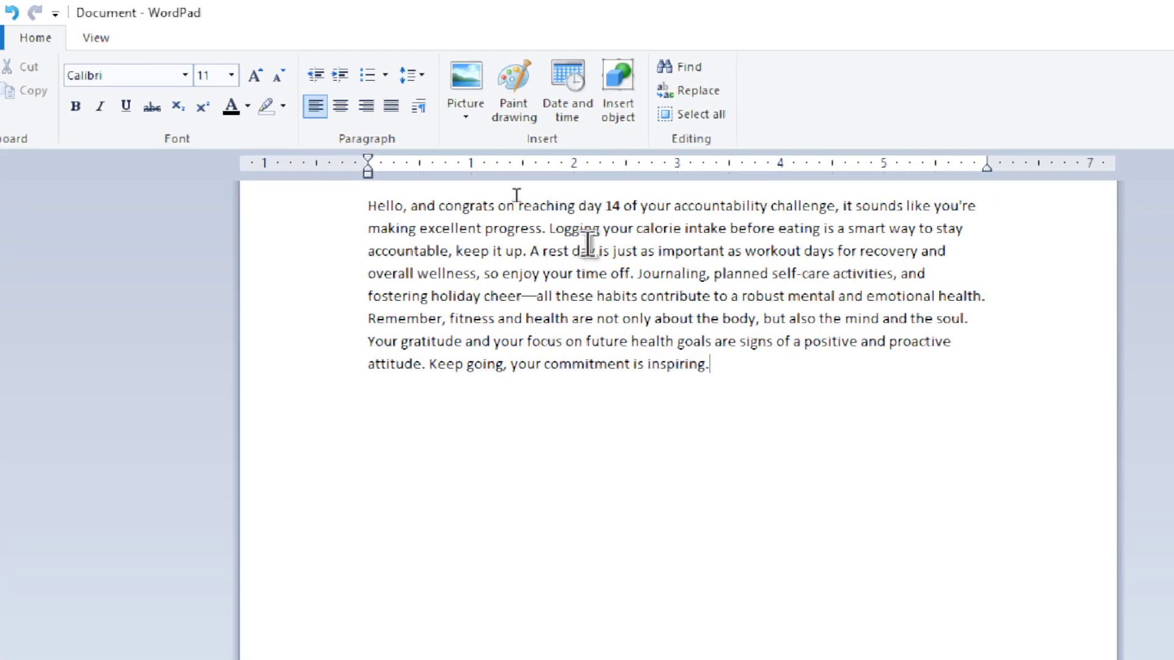
double_click(581, 206)
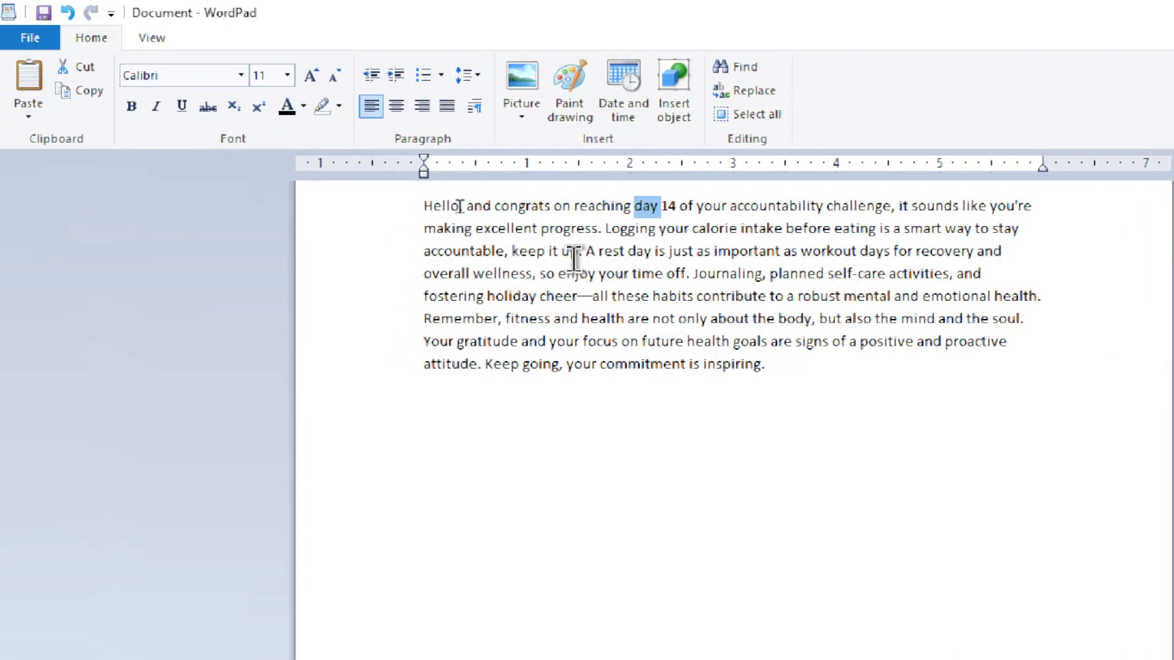
drag(362, 185, 415, 188)
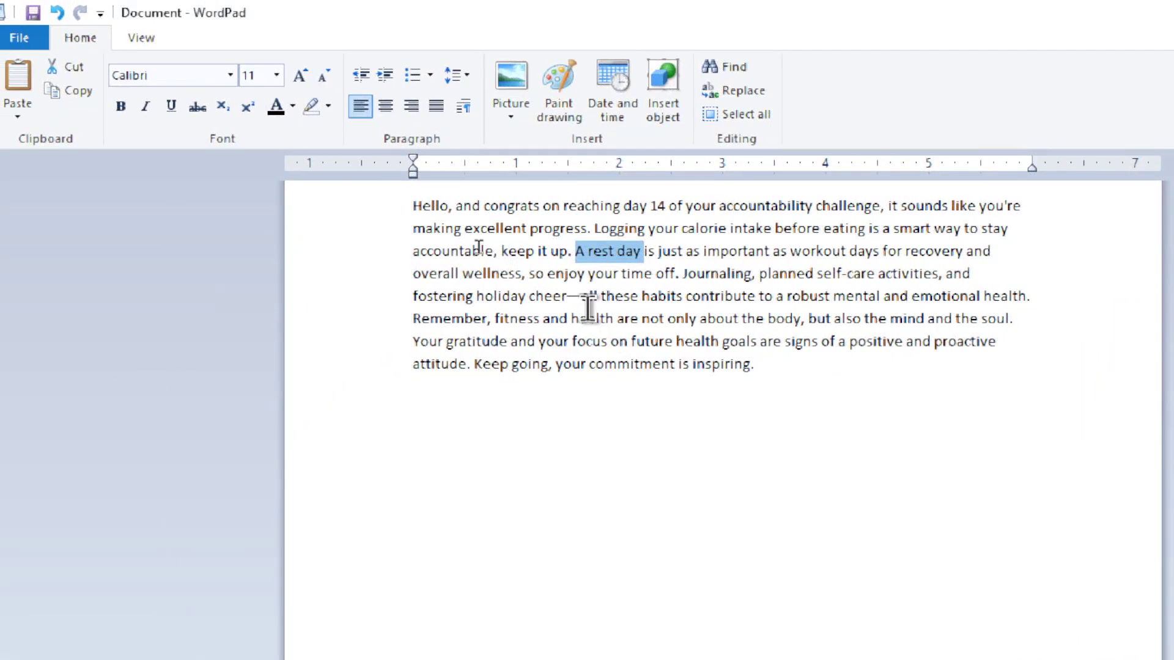
drag(587, 298, 834, 299)
click(486, 441)
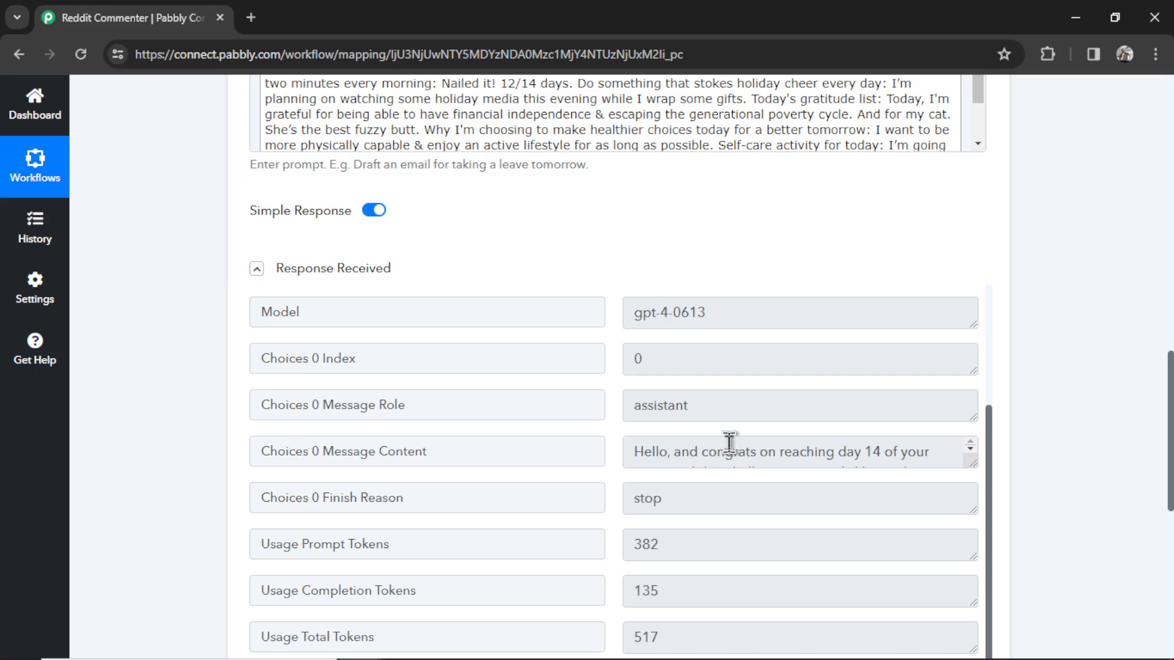
Add a Reddit 'Submit a Comment' action after Ask ChatGPT using the existing Reddit #1 connection
click(338, 274)
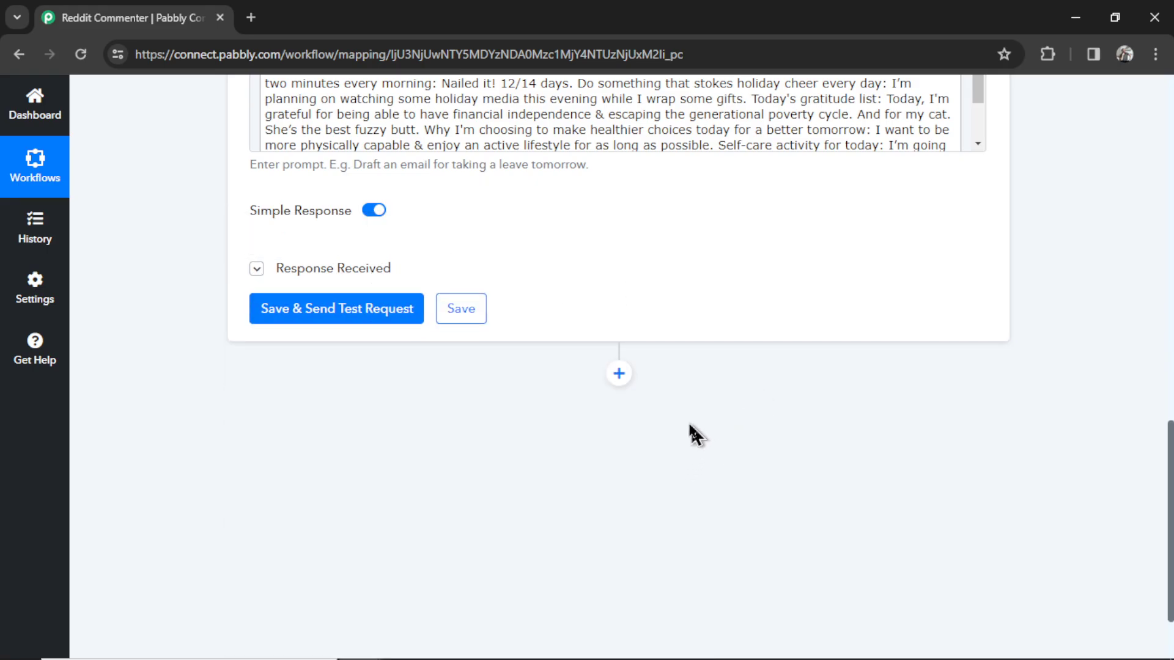
click(618, 374)
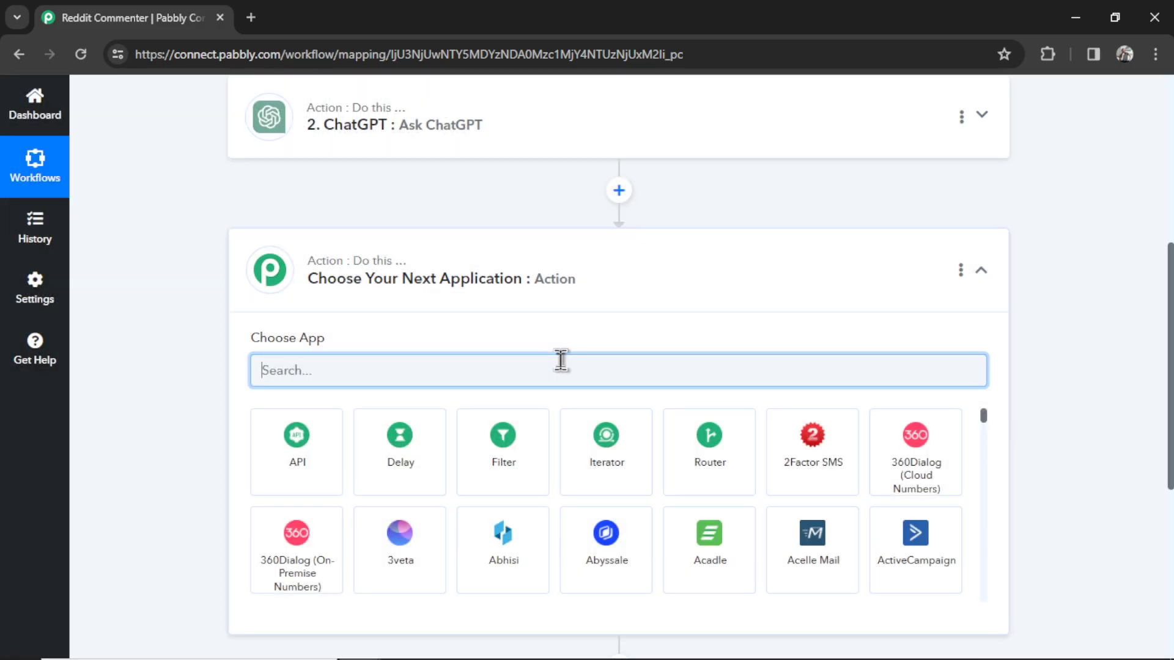
text(reddit)
click(300, 462)
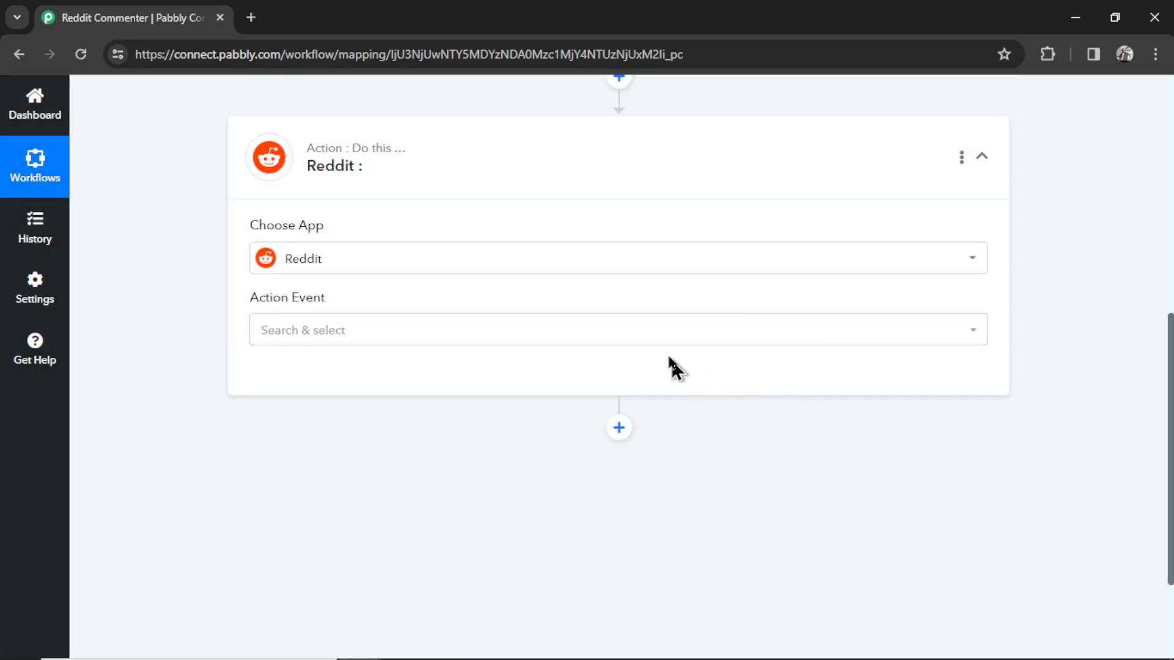
click(664, 334)
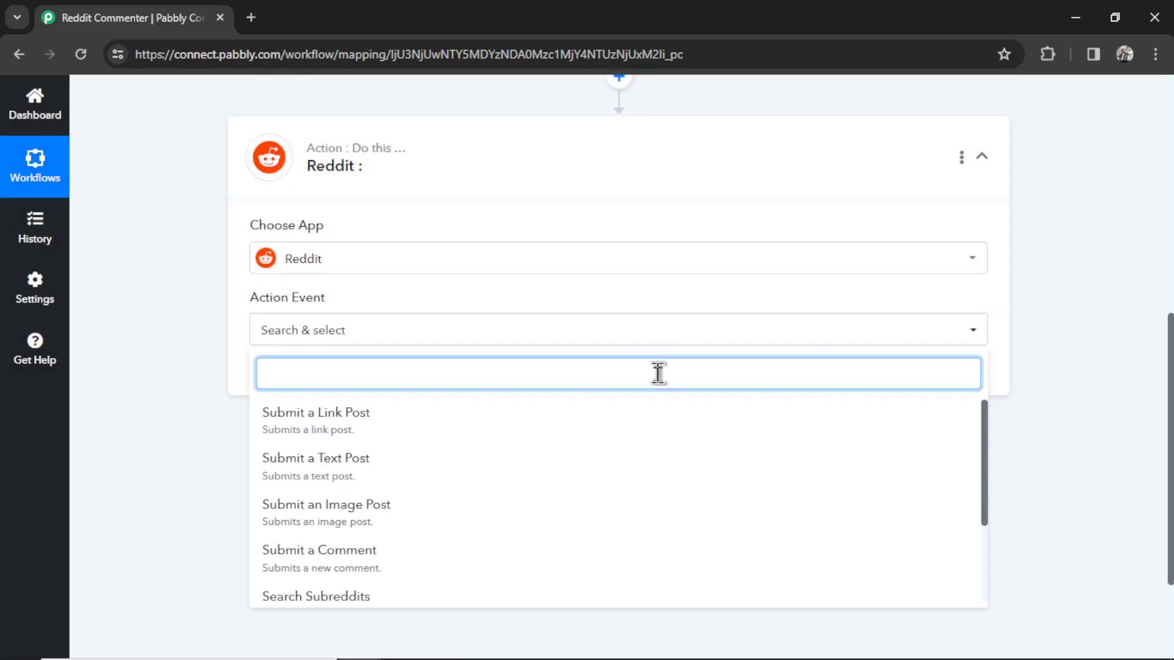
scroll(657, 428, down, 1)
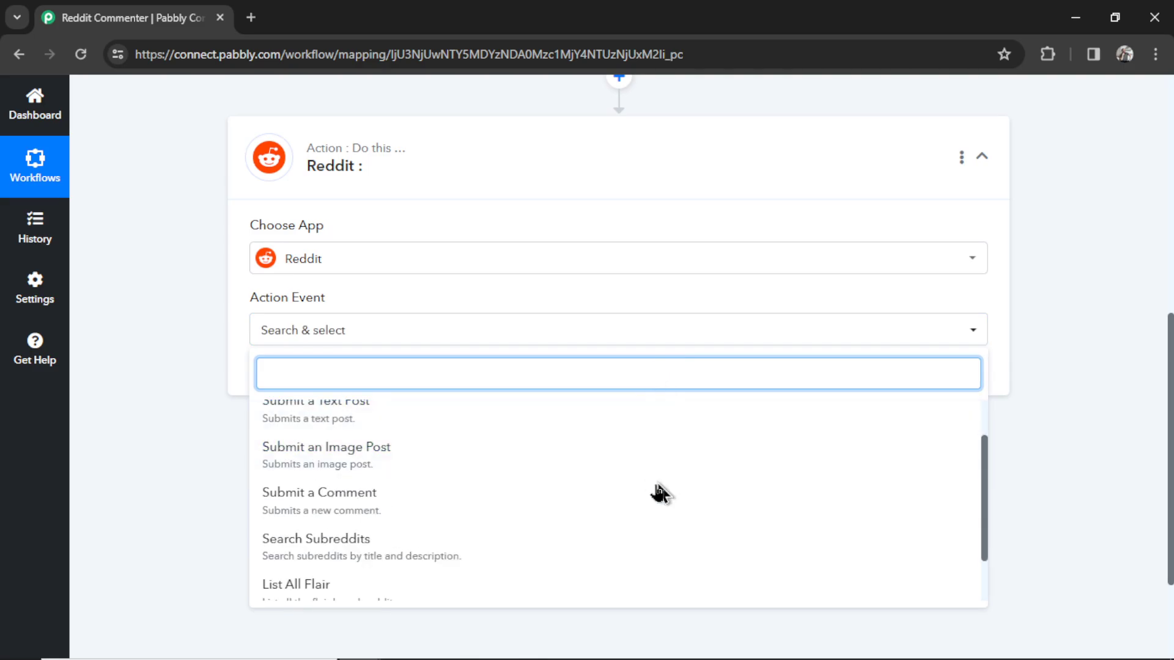
click(642, 513)
click(301, 389)
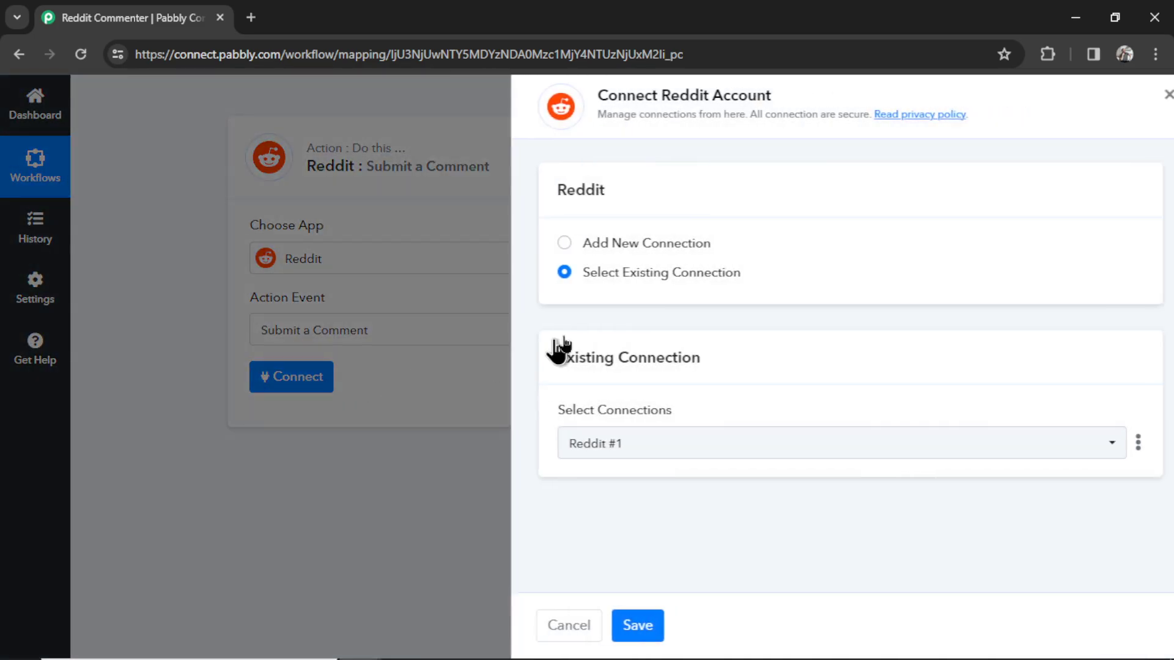
click(630, 625)
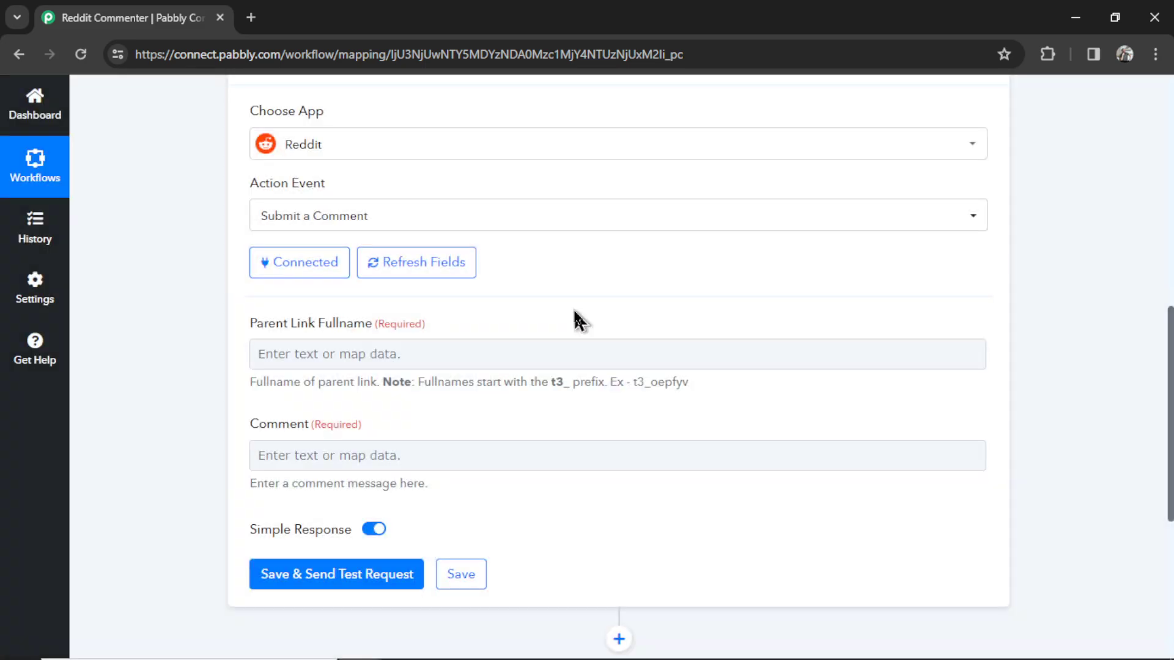
click(387, 363)
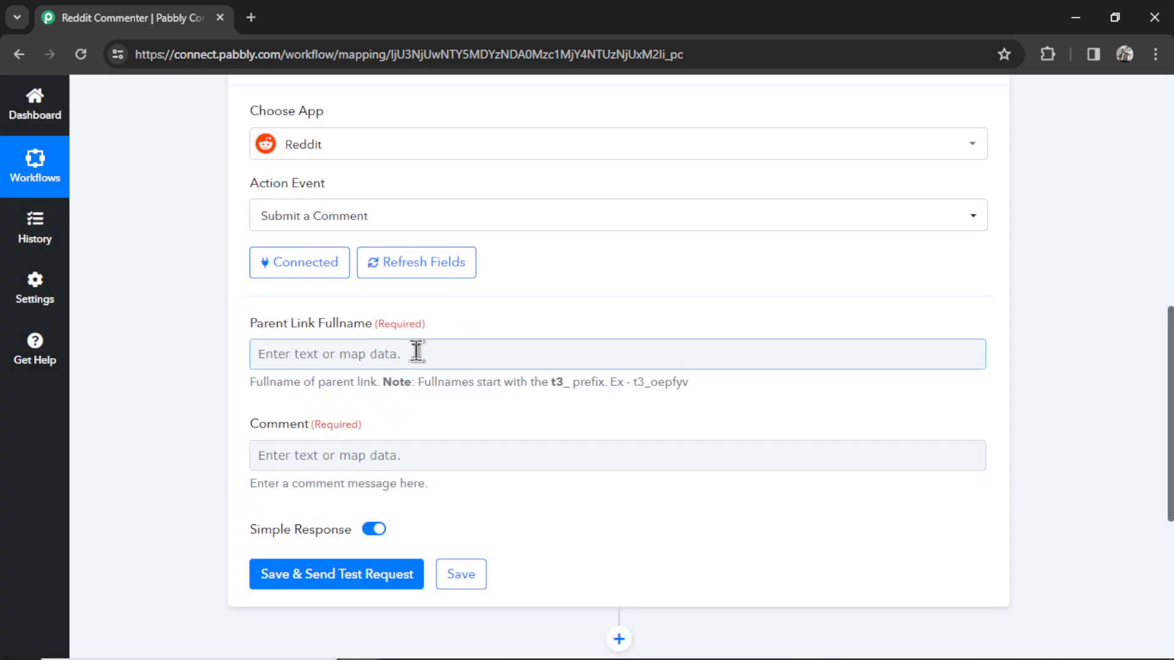
Map Reddit New Post's Data Name (t3_18ike43) into Parent Link Fullname
click(366, 356)
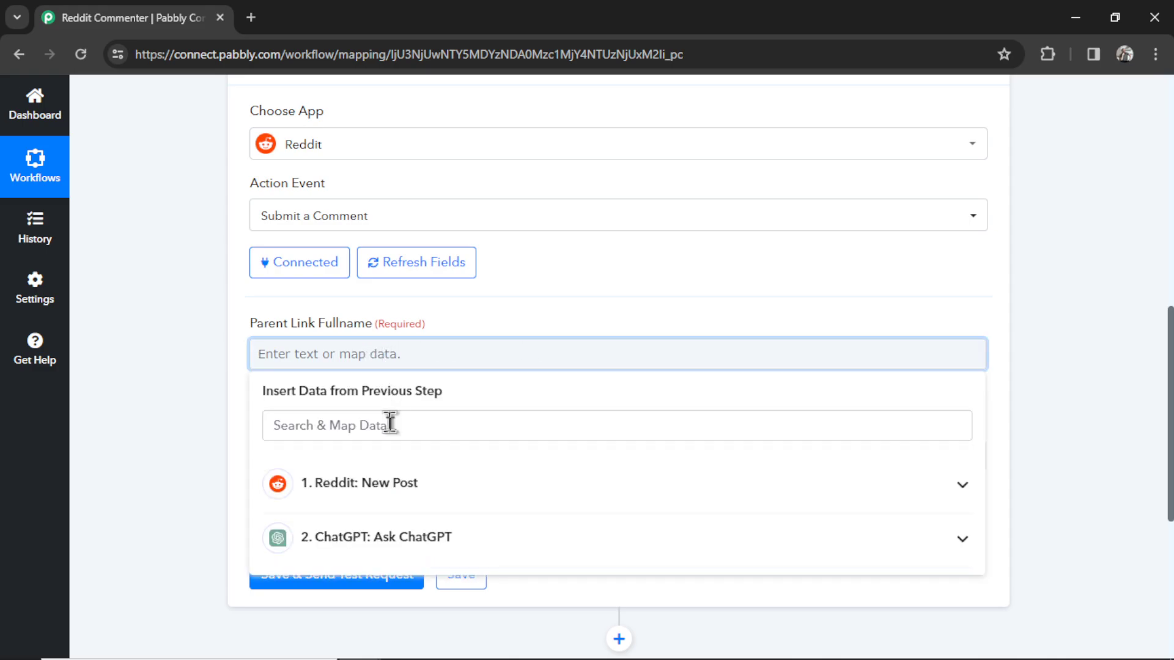
click(479, 493)
scroll(498, 551, down, 3)
scroll(559, 483, down, 5)
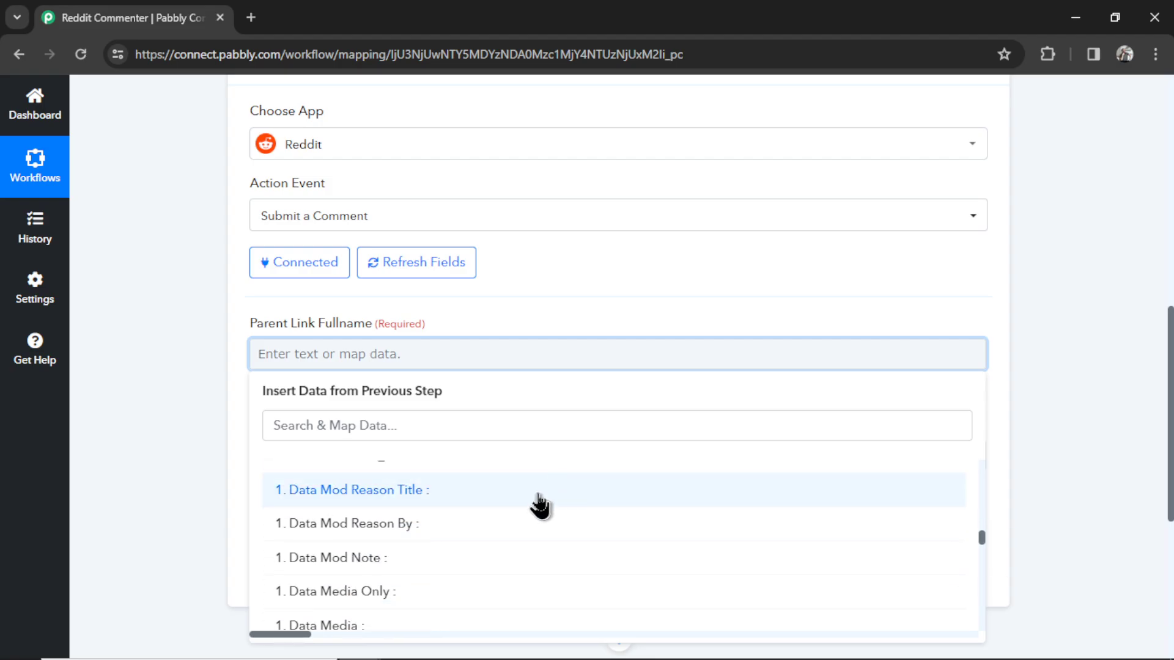
scroll(535, 510, up, 1)
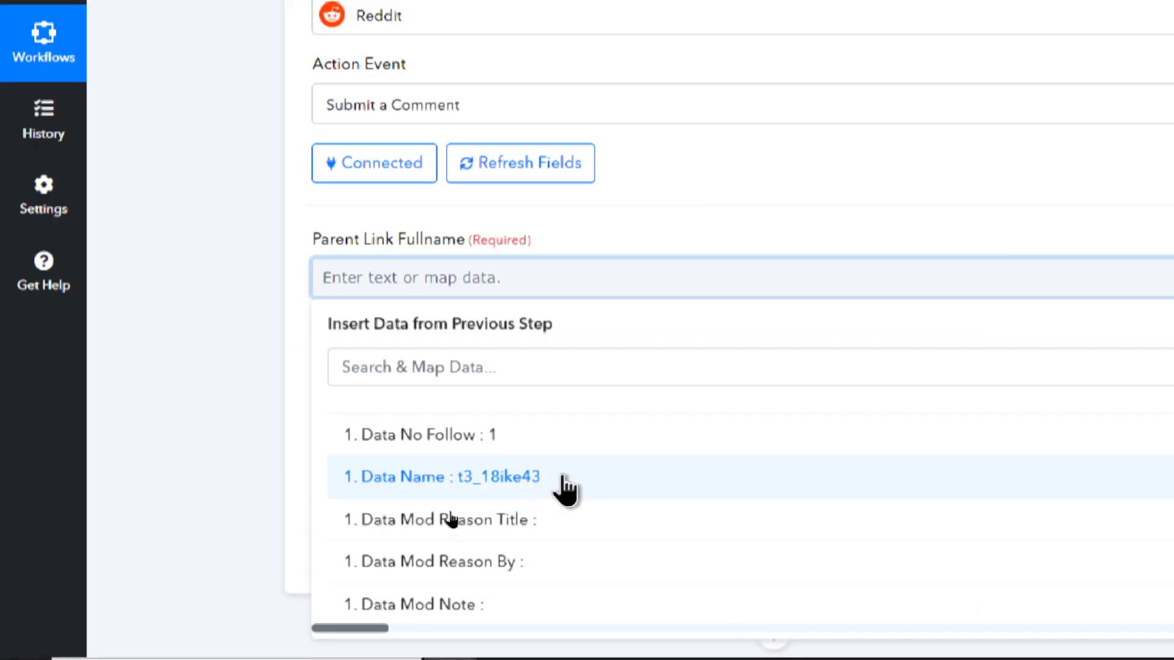
click(563, 480)
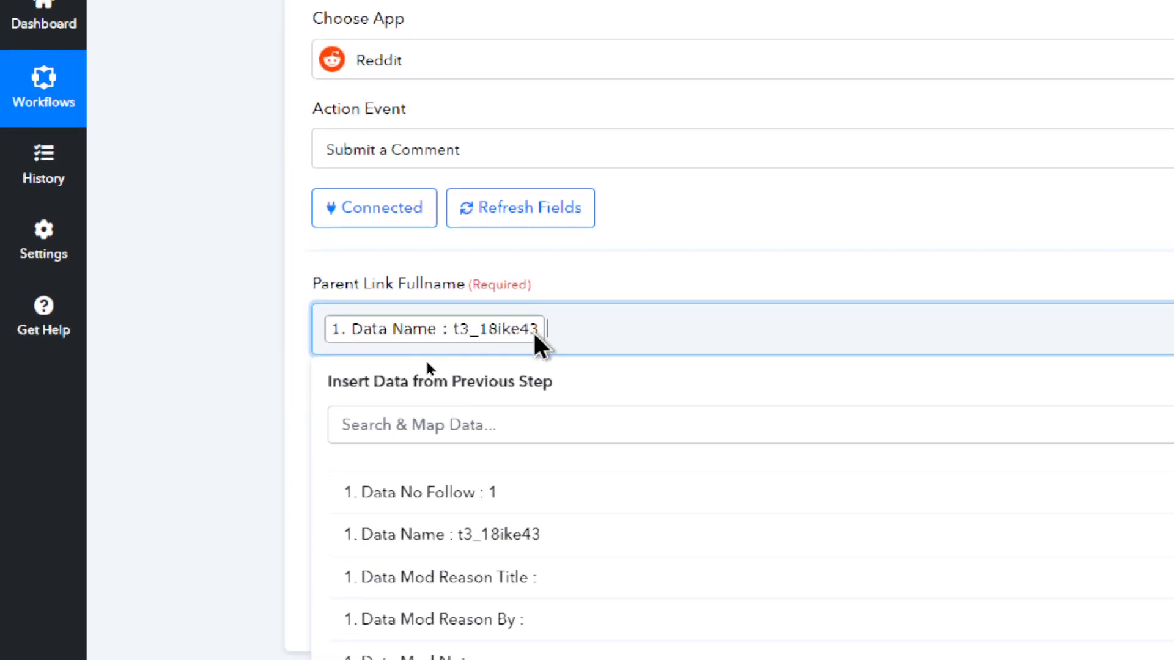
click(659, 284)
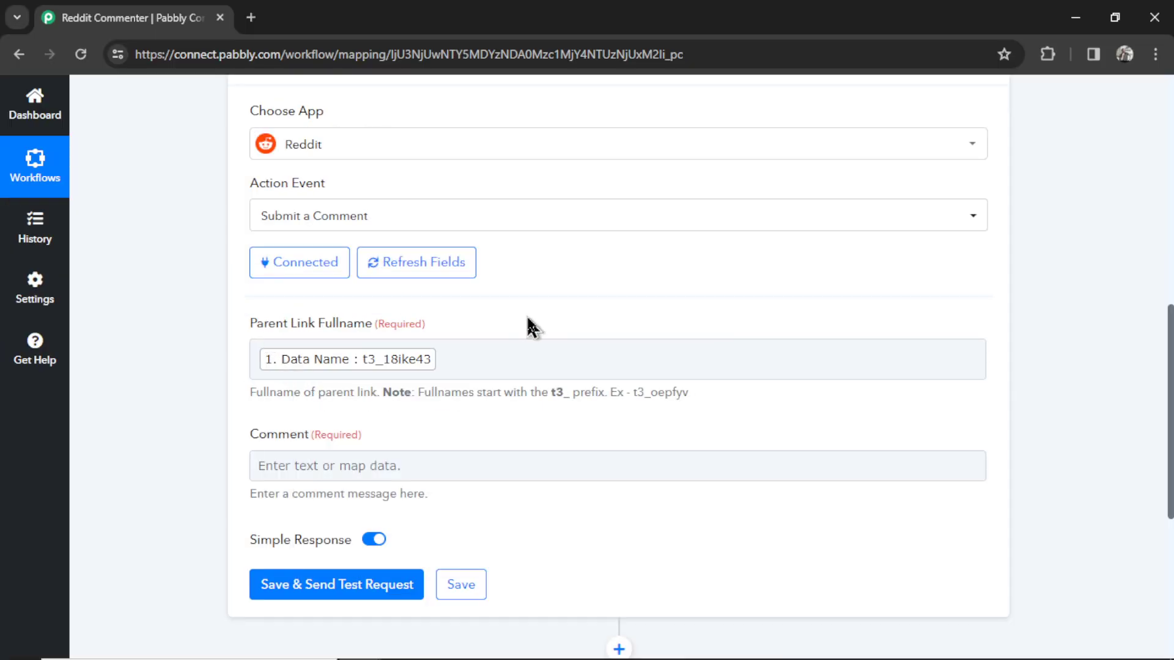
click(269, 363)
Map Ask ChatGPT's Choices 0 Message Content into the Comment field
scroll(461, 388, down, 1)
click(387, 408)
click(386, 409)
scroll(493, 477, down, 1)
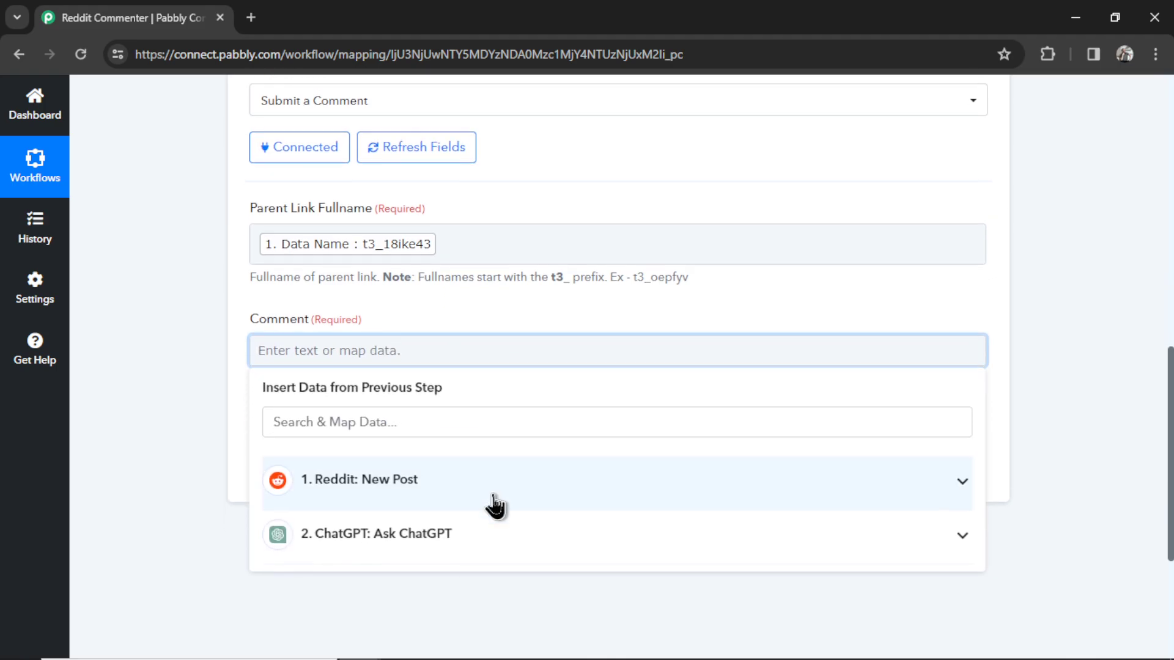
click(479, 550)
scroll(479, 549, down, 4)
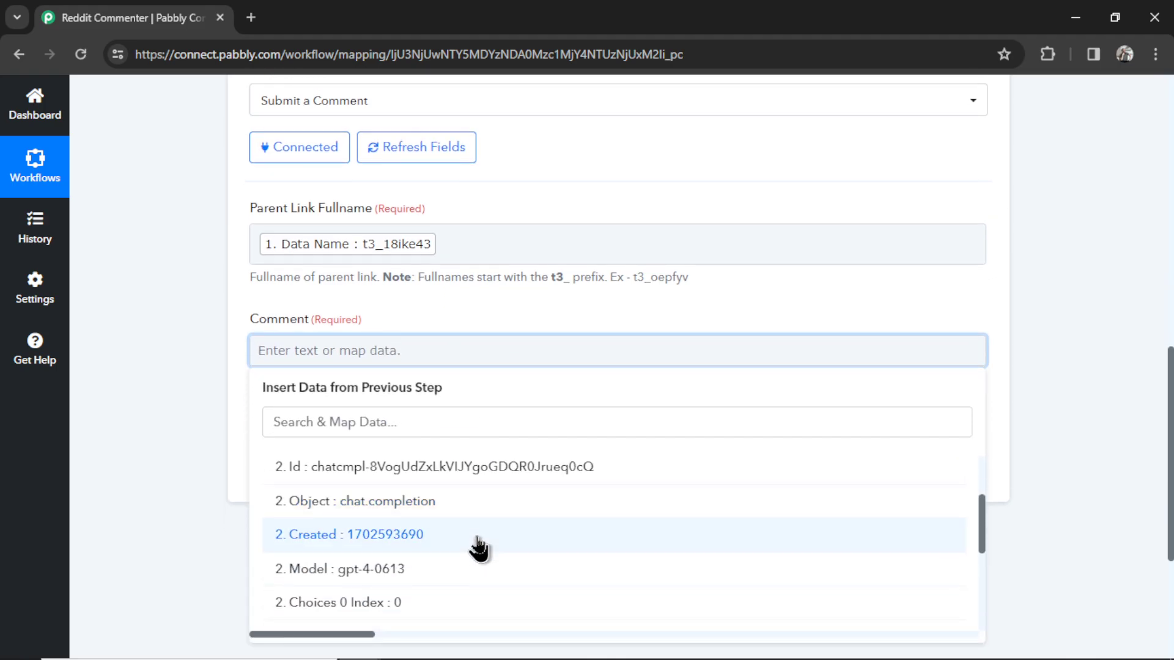
click(477, 551)
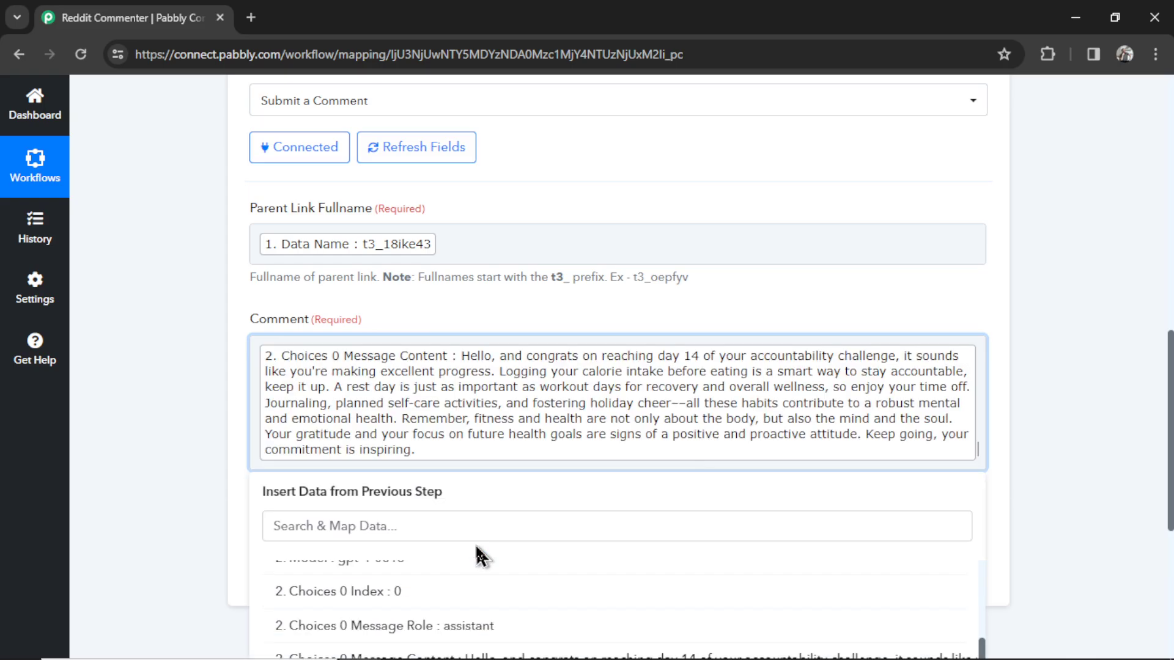
Save and send a test request posting comment t1_kddvn5f, then select its returned permalink
scroll(354, 456, down, 2)
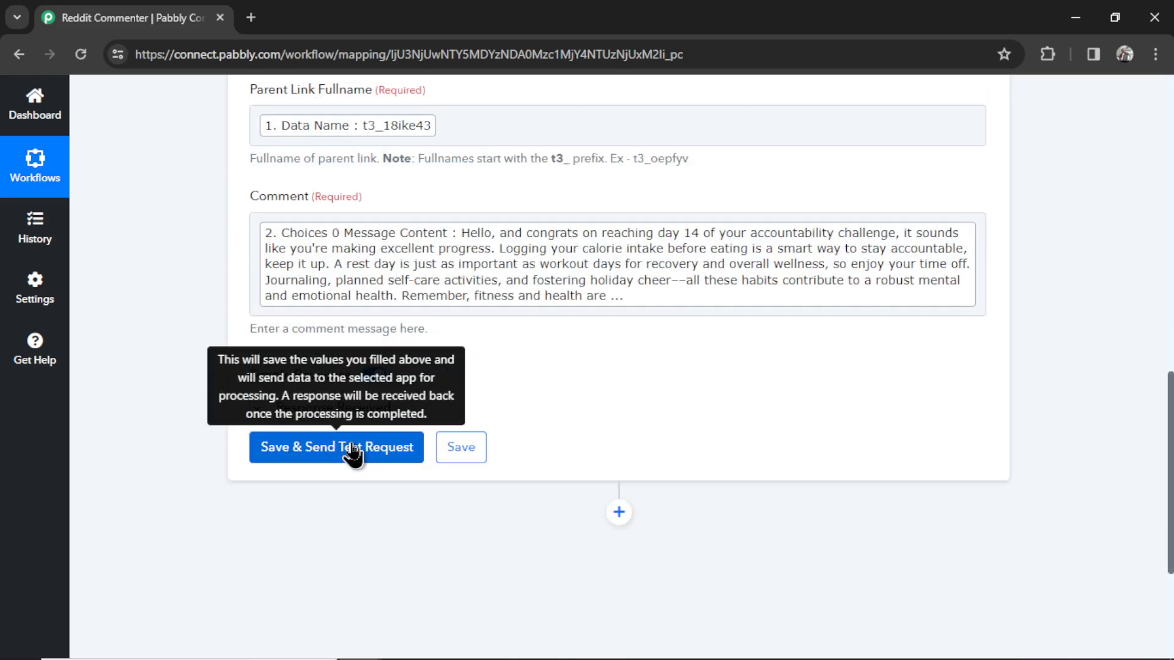
click(353, 454)
scroll(440, 419, down, 3)
scroll(596, 399, down, 2)
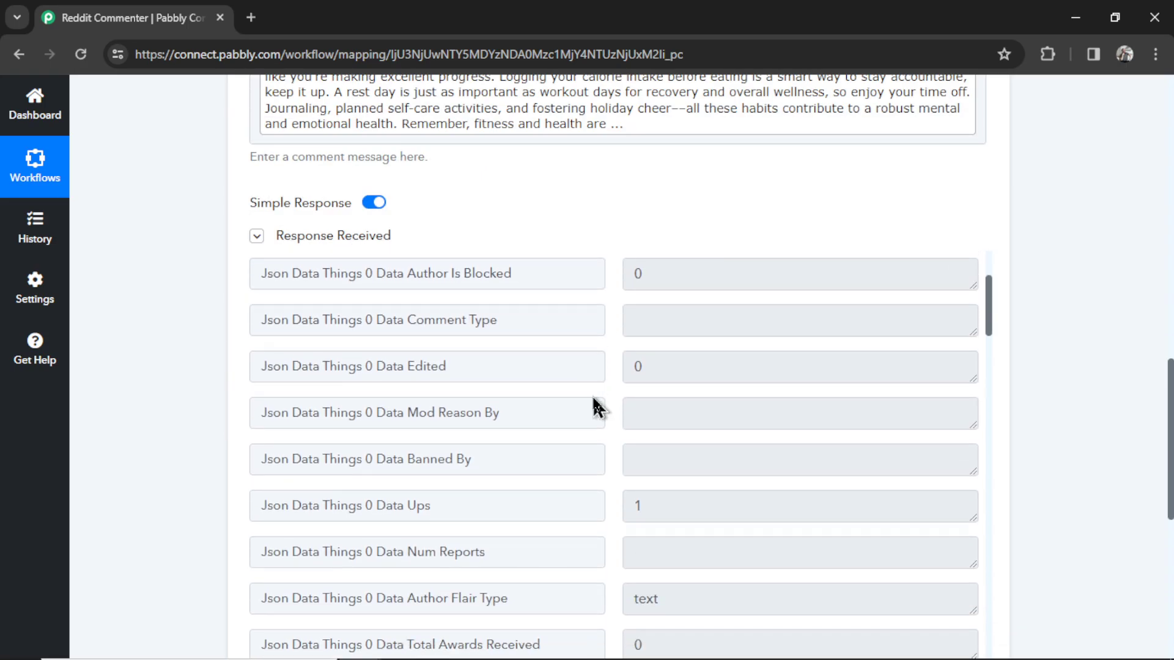
scroll(597, 407, down, 10)
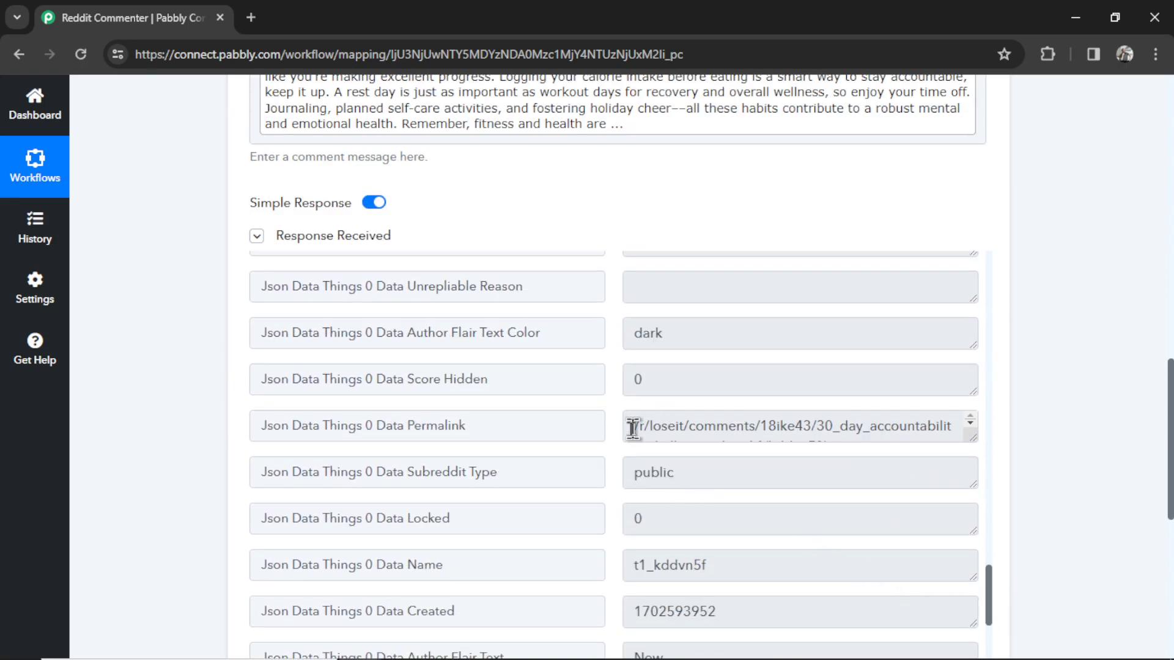
drag(631, 428, 915, 462)
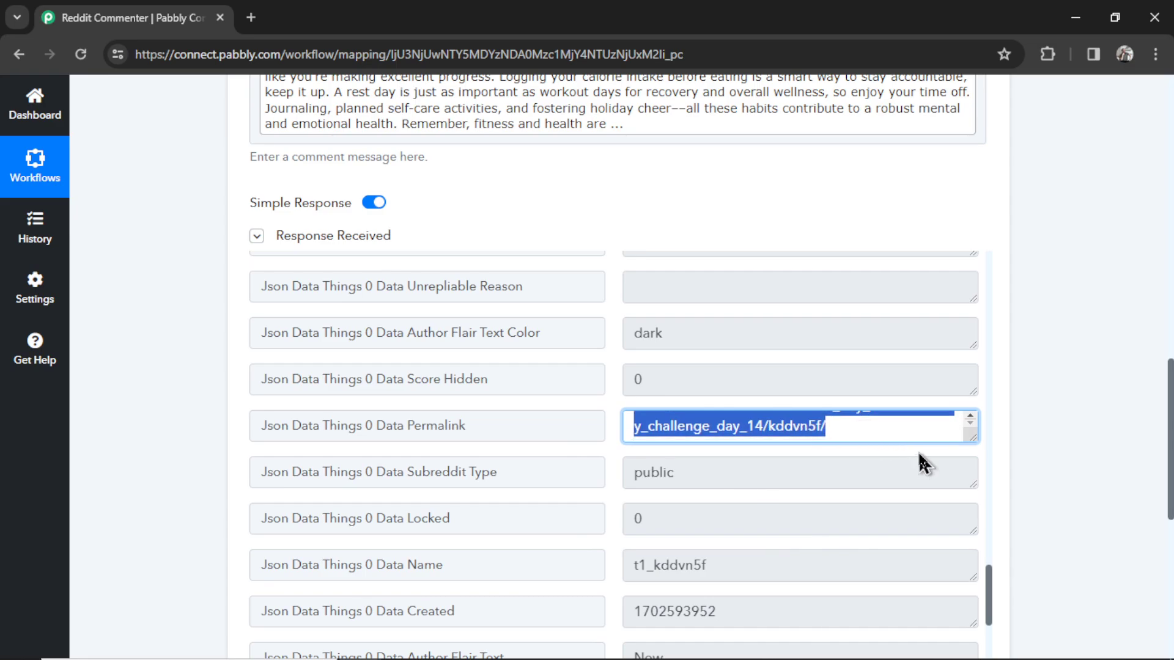
Copy the comment permalink and load it as a reddit.com address in a new tab
key(ctrl+c)
click(252, 19)
key(ctrl+v)
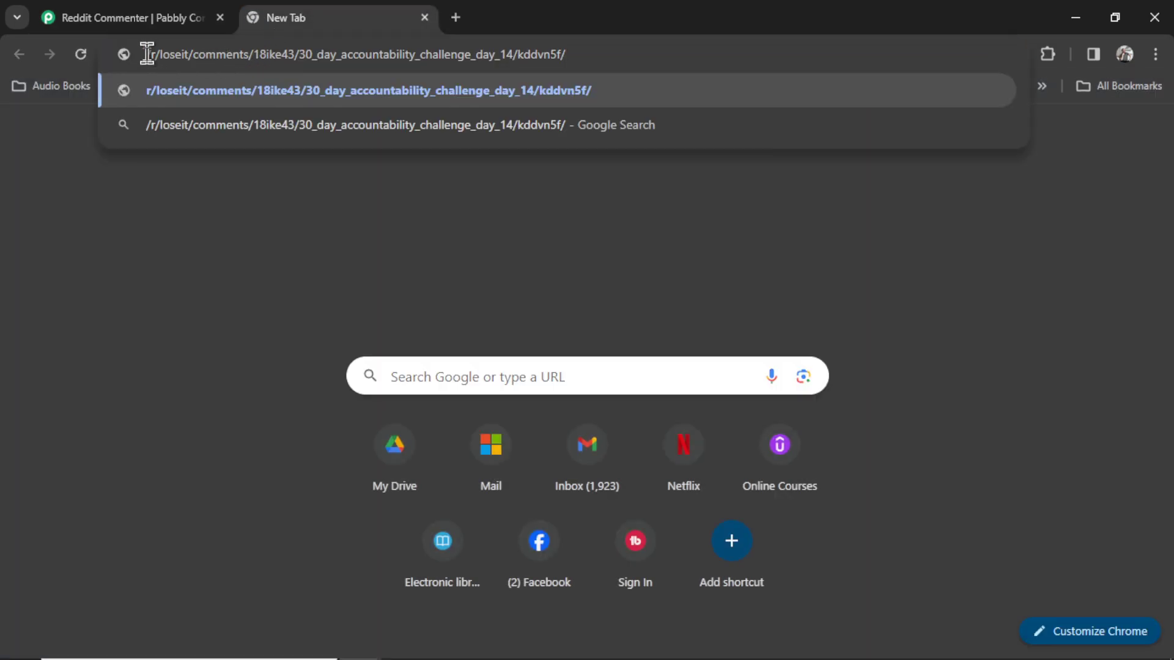
key(Home)
text(reddit.com)
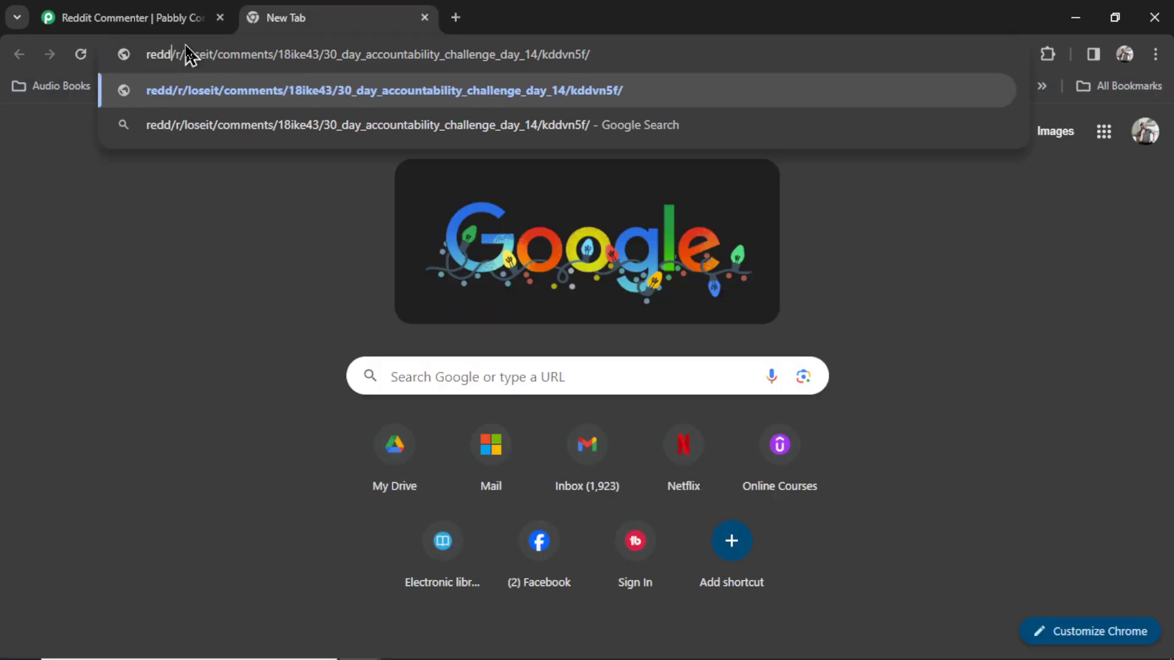
key(Return)
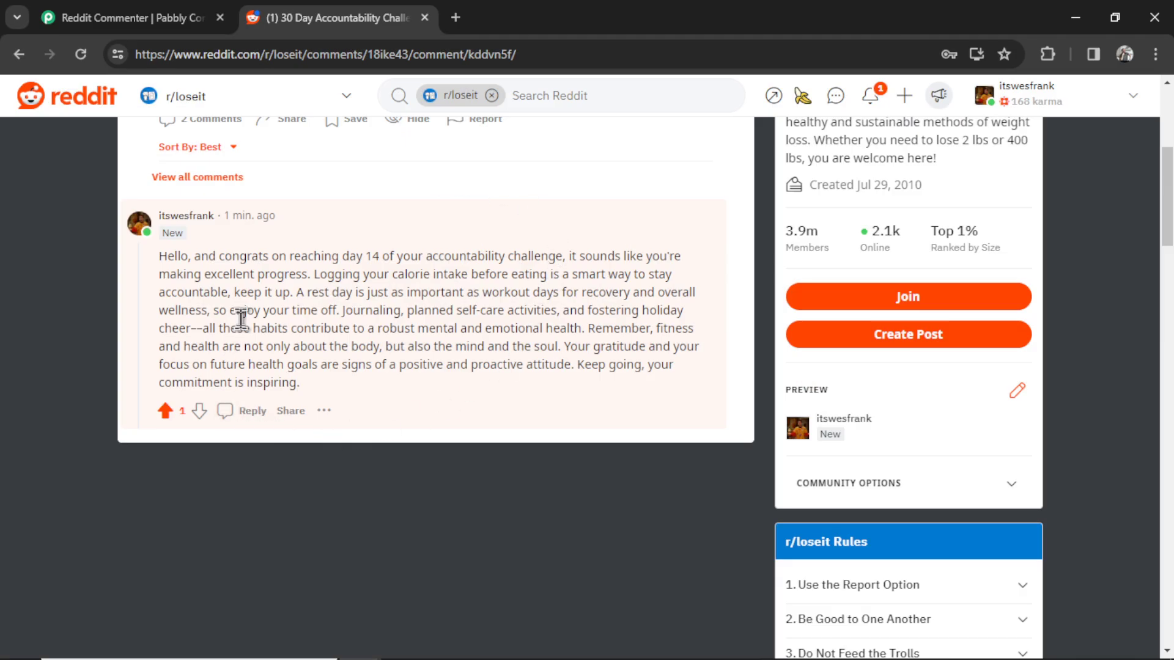
Review the generated comment on the Day 14 post, view the commenter's profile, then close the tab
scroll(433, 346, up, 4)
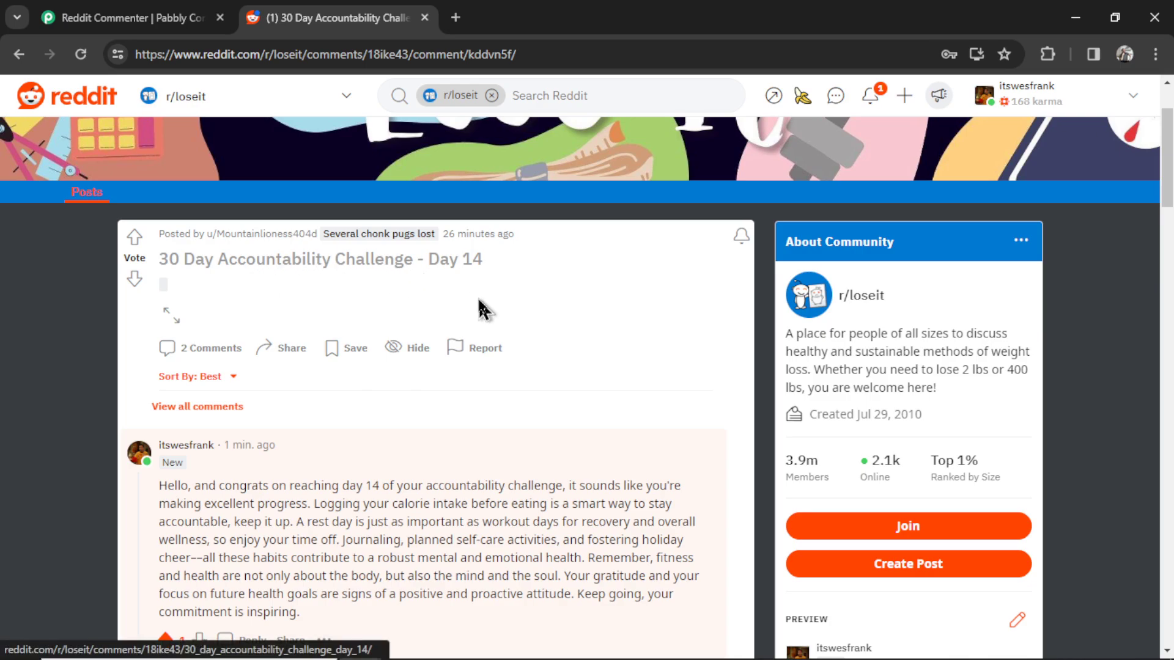
scroll(542, 322, down, 1)
scroll(689, 339, up, 1)
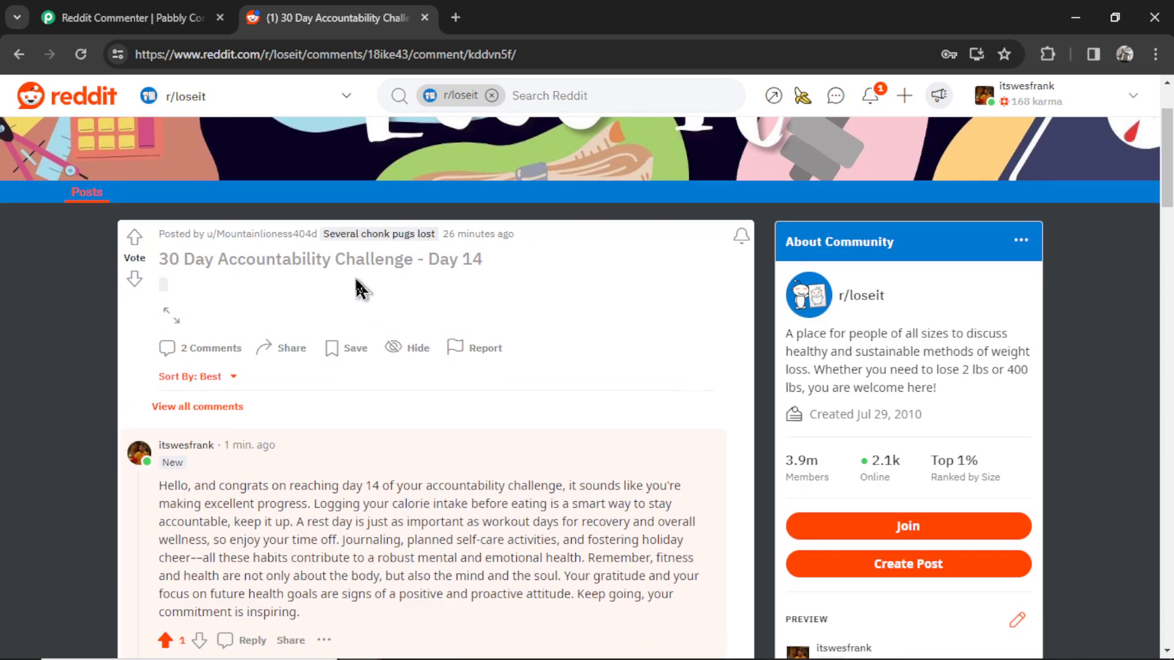
scroll(358, 288, down, 3)
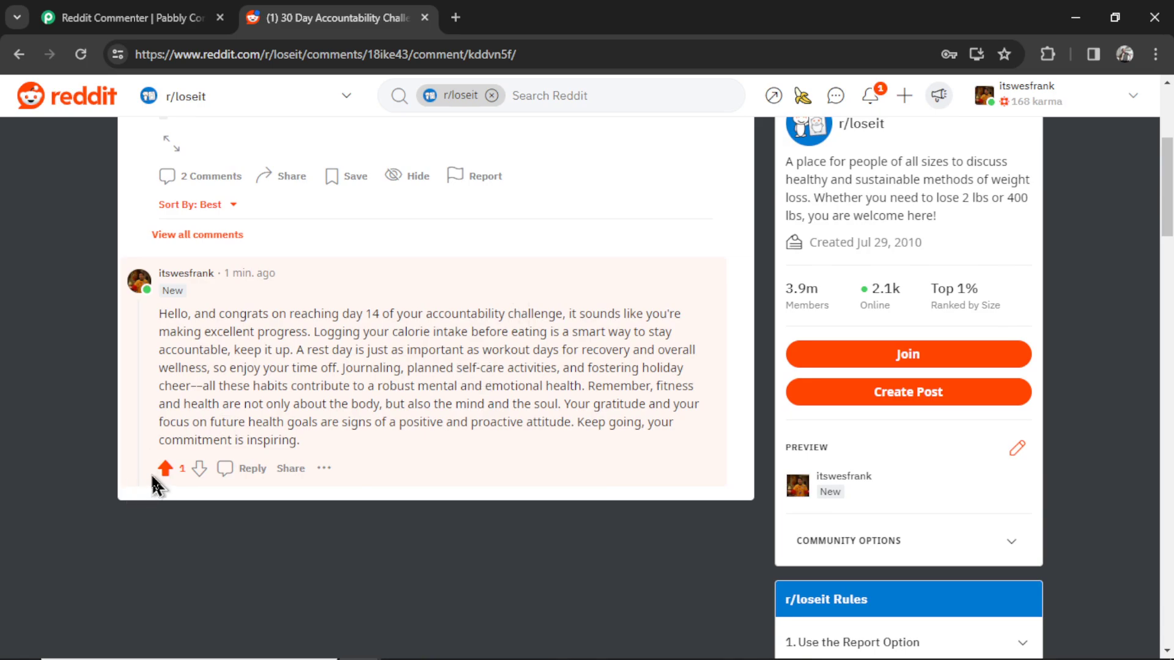
click(184, 274)
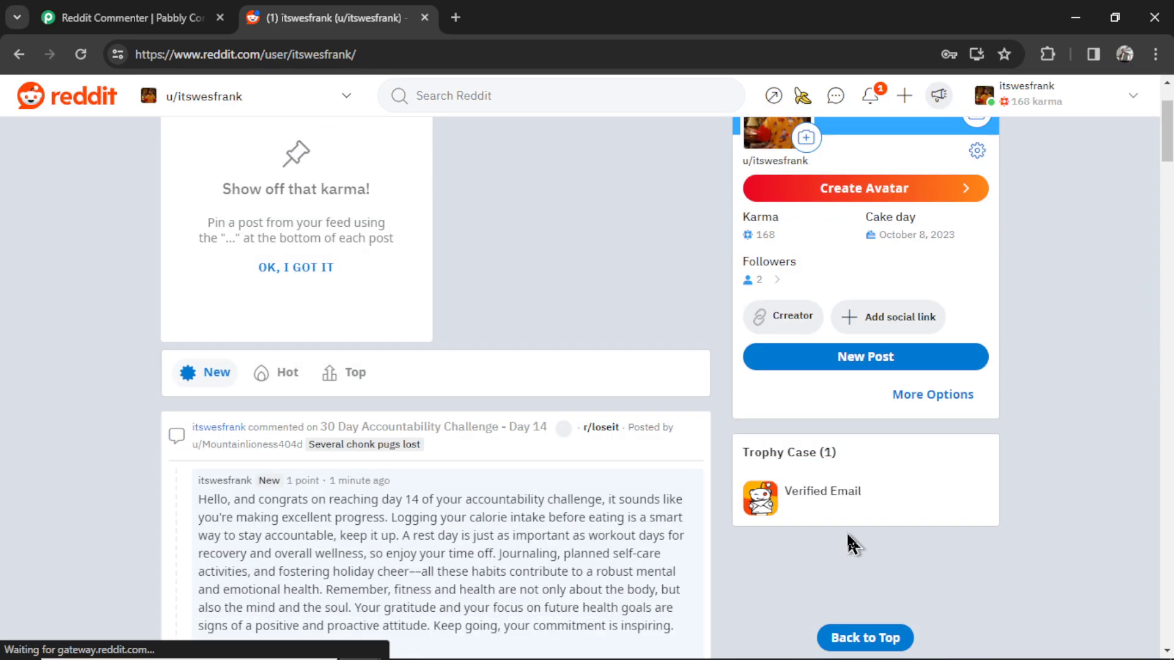
key(ctrl+w)
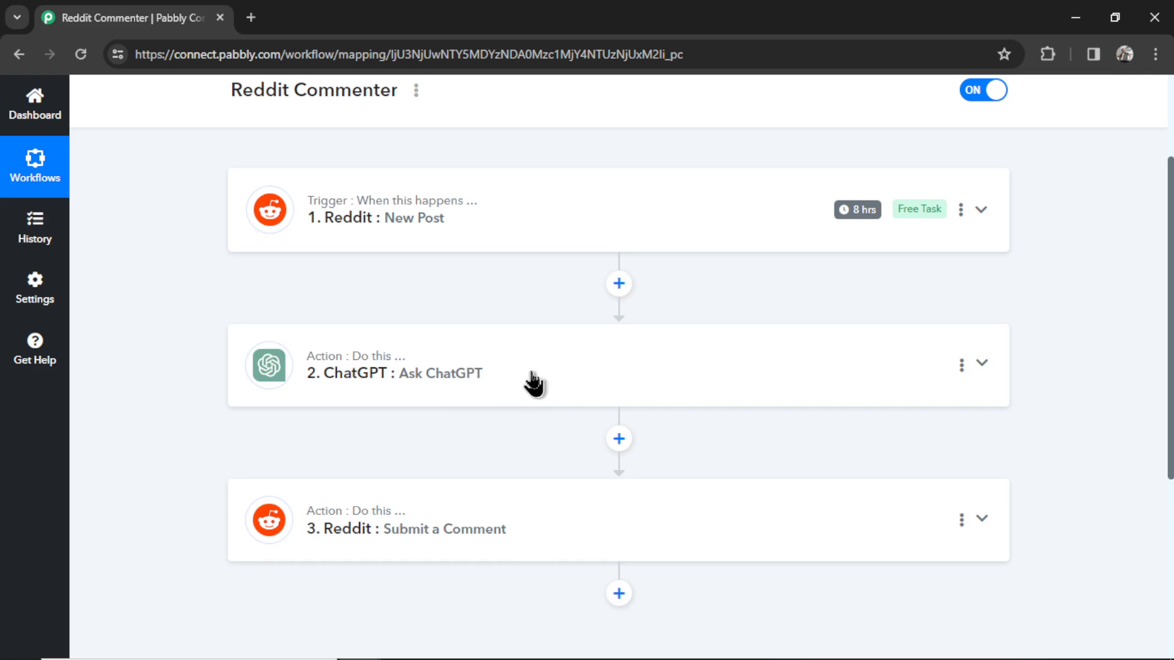
Insert a Delay by Pabbly step between the Reddit New Post trigger and Ask ChatGPT
scroll(560, 377, down, 1)
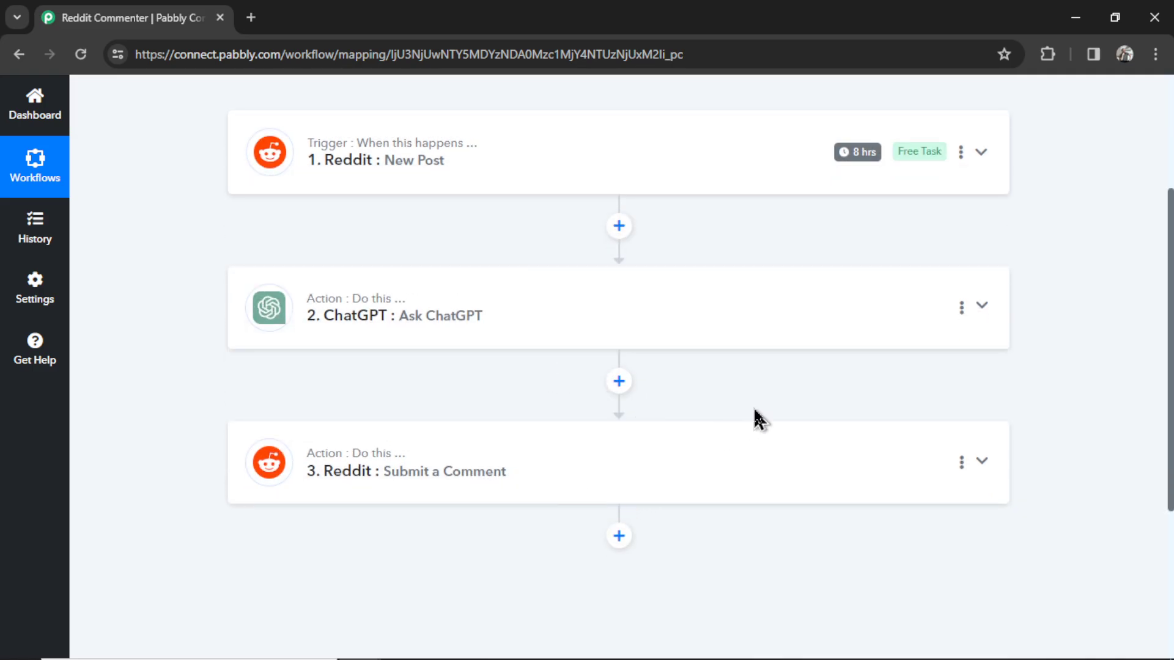
scroll(753, 406, up, 1)
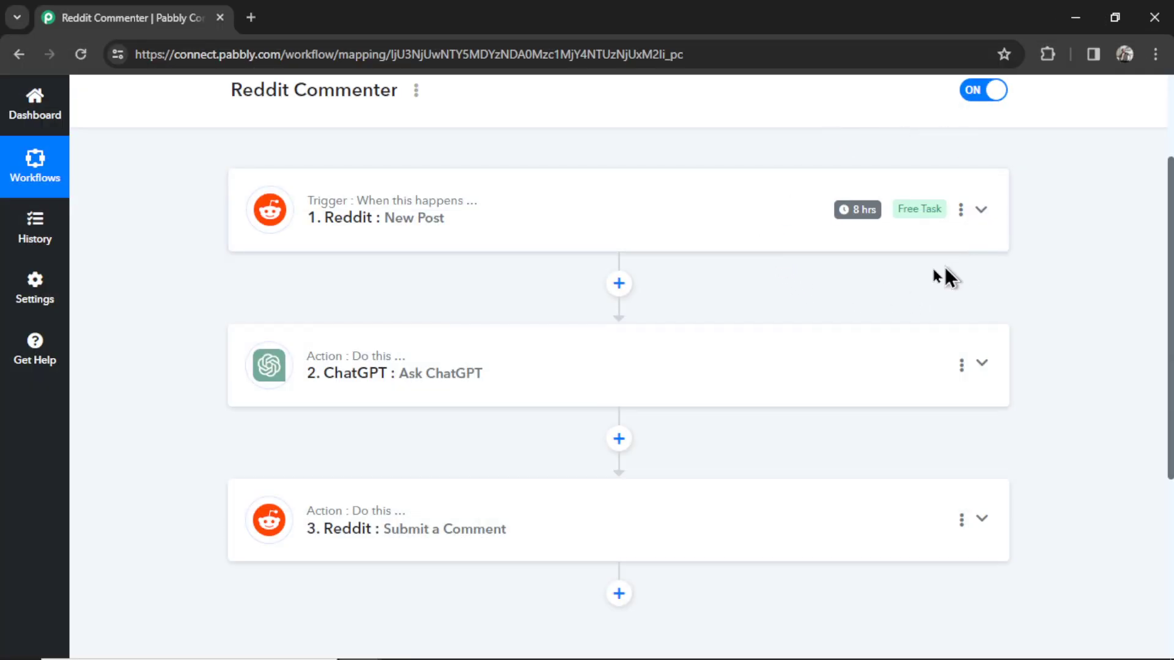
click(883, 245)
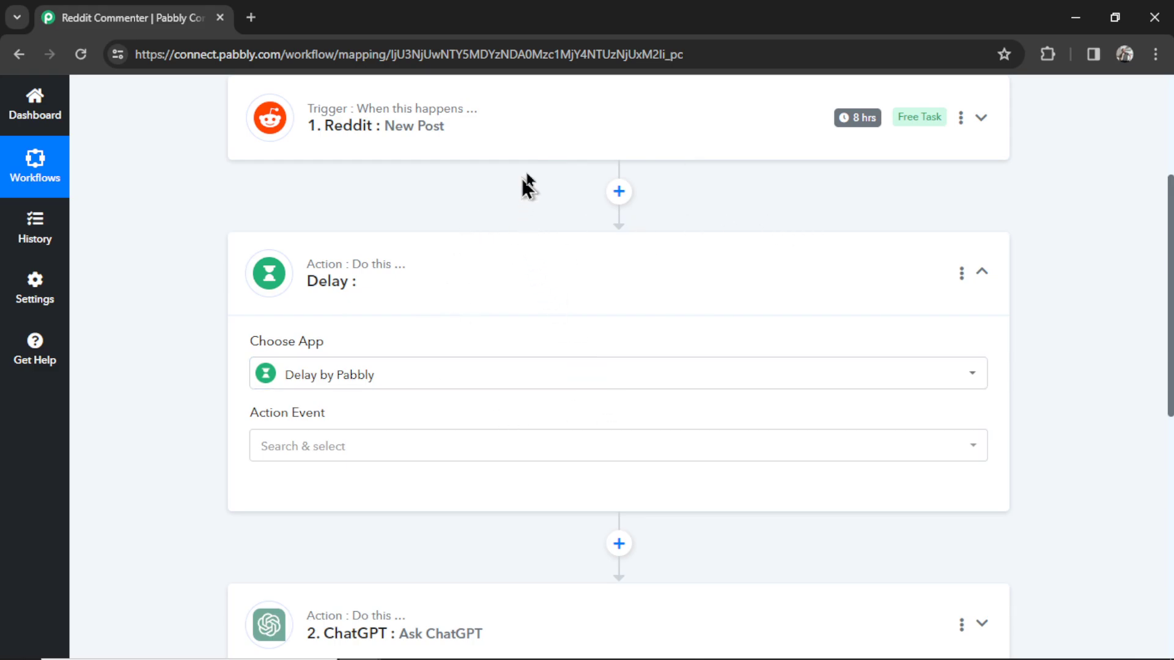
scroll(636, 177, down, 2)
scroll(683, 544, up, 3)
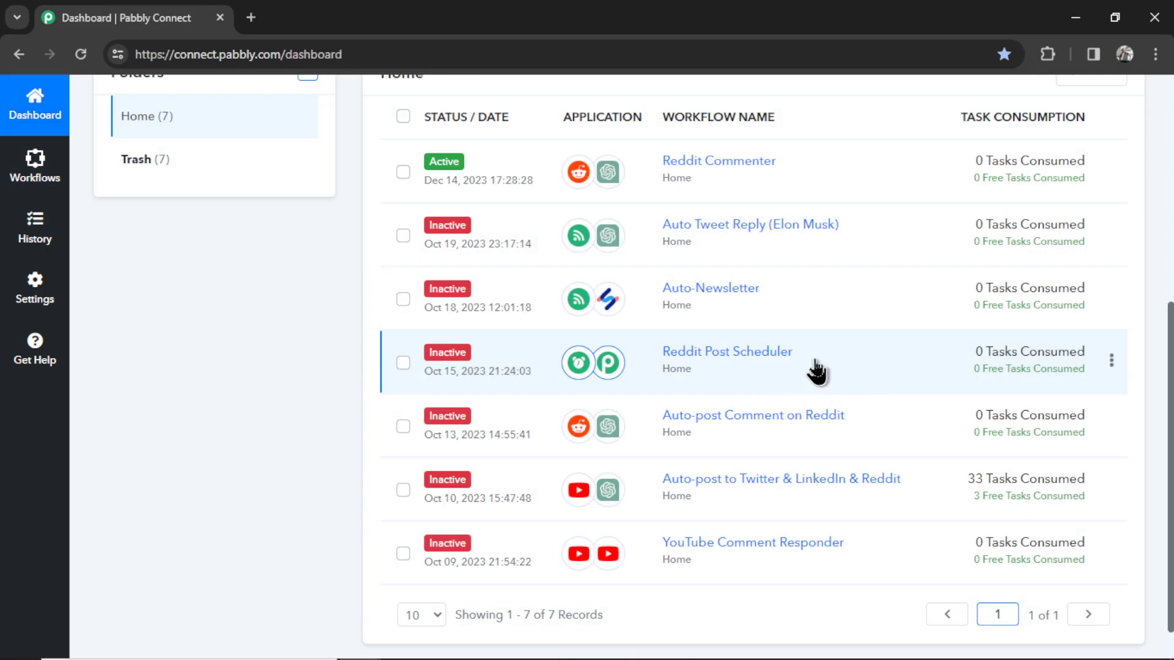
Open Reddit Post Scheduler and inspect its Pabbly Connect Manager and 30-minute Delay by Pabbly steps
click(761, 356)
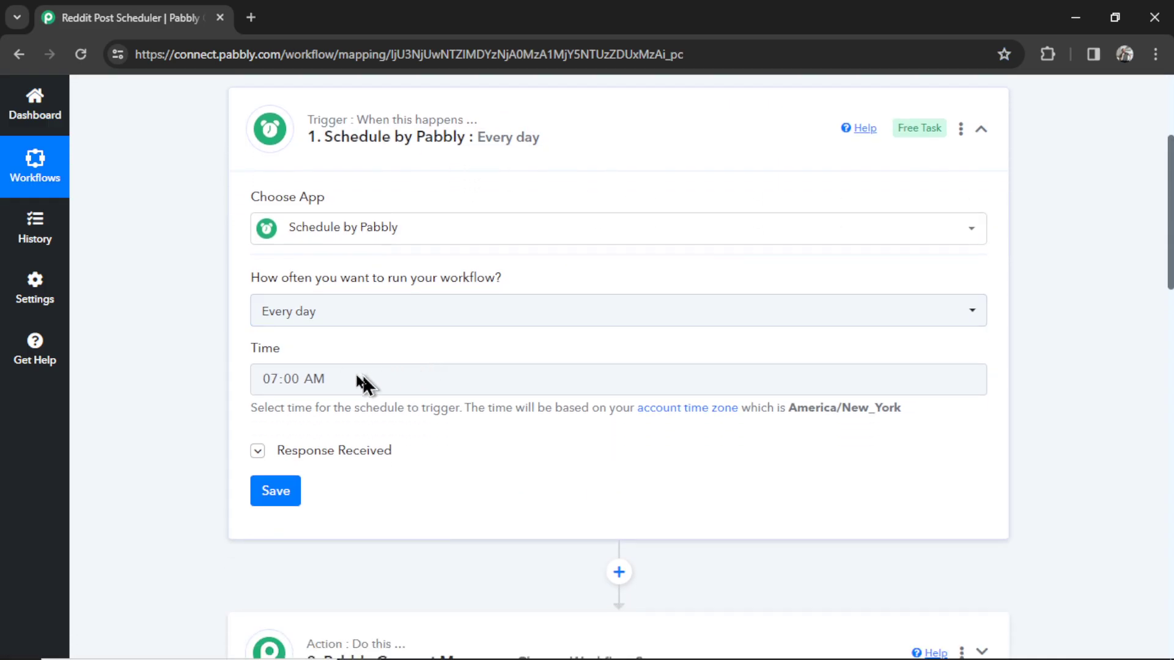
scroll(489, 365, down, 3)
click(587, 483)
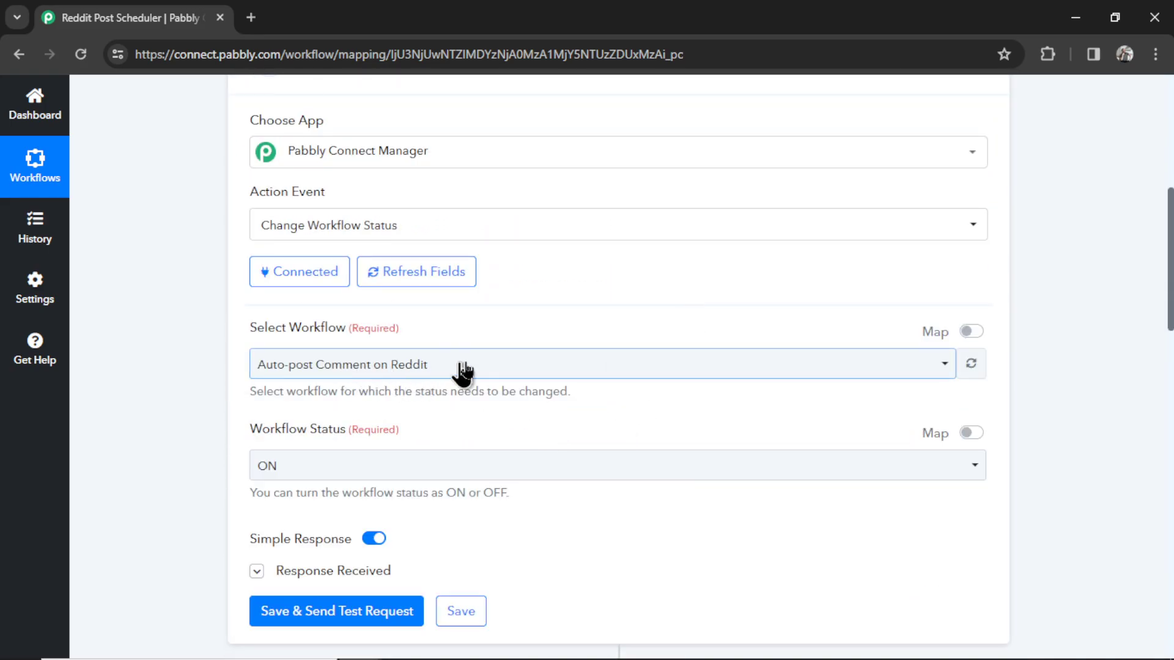
scroll(472, 375, down, 2)
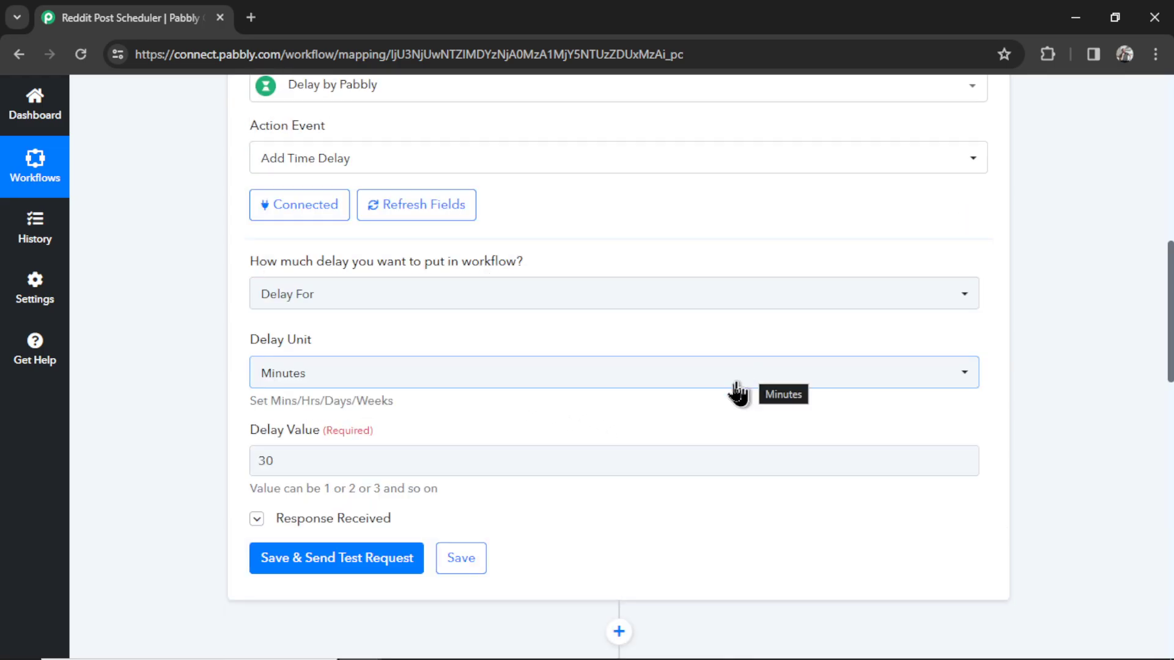
click(448, 465)
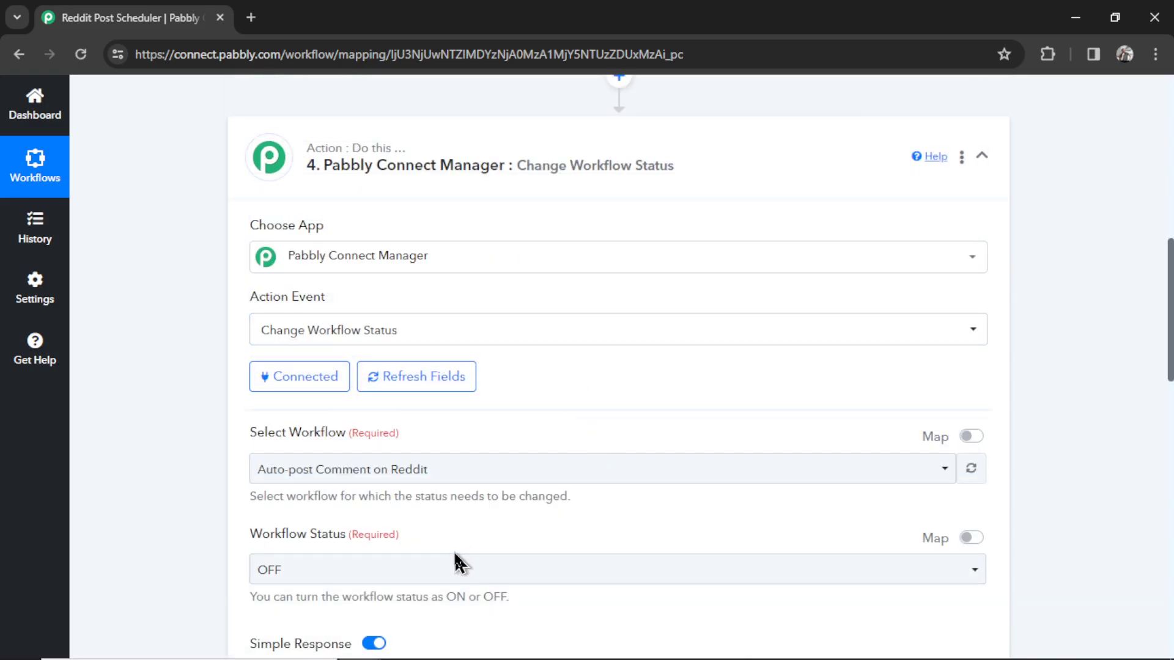
scroll(474, 426, up, 6)
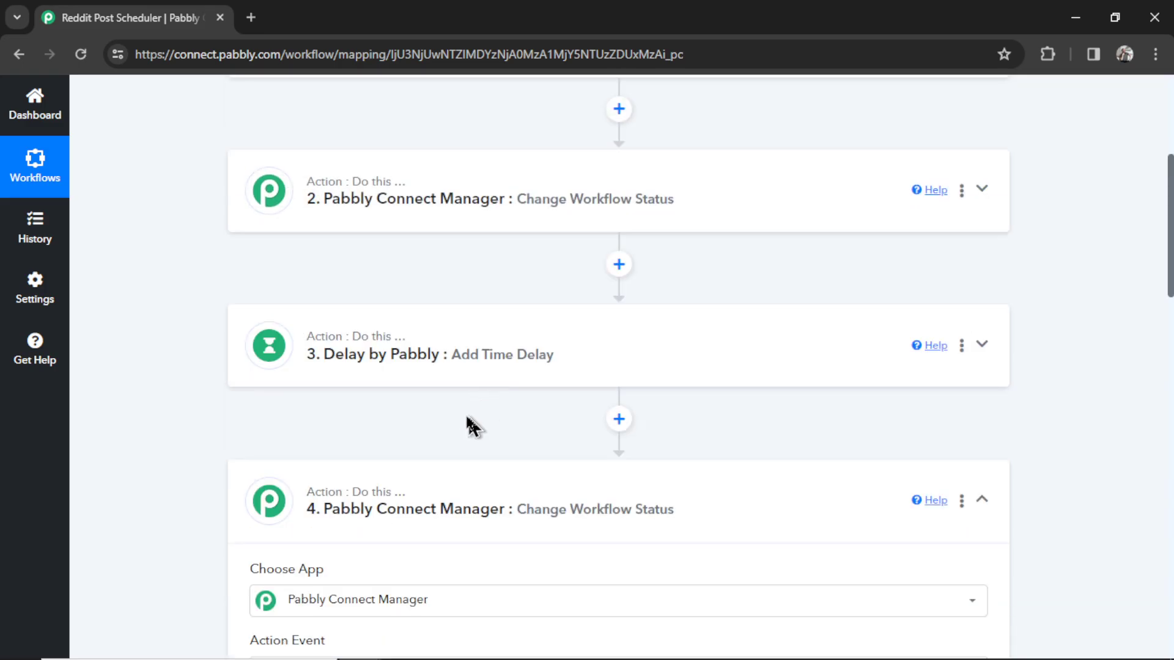
click(483, 382)
scroll(556, 369, down, 2)
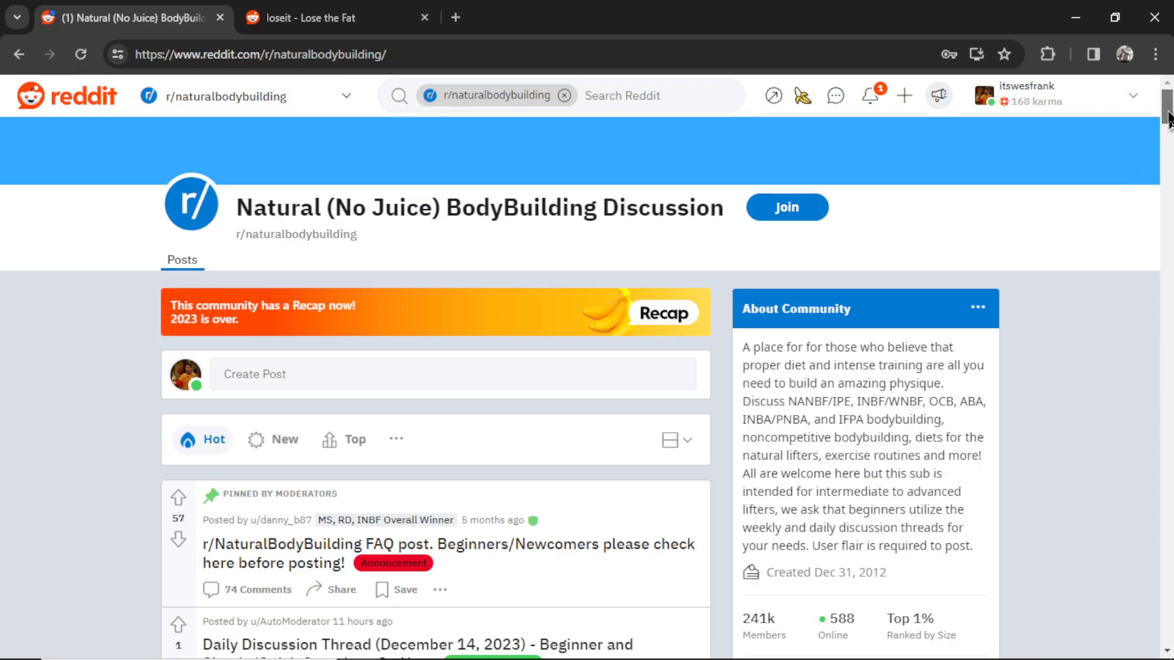
Compare the member counts of r/naturalbodybuilding (241k) and r/loseit
scroll(1168, 115, down, 1)
drag(1168, 115, 1170, 129)
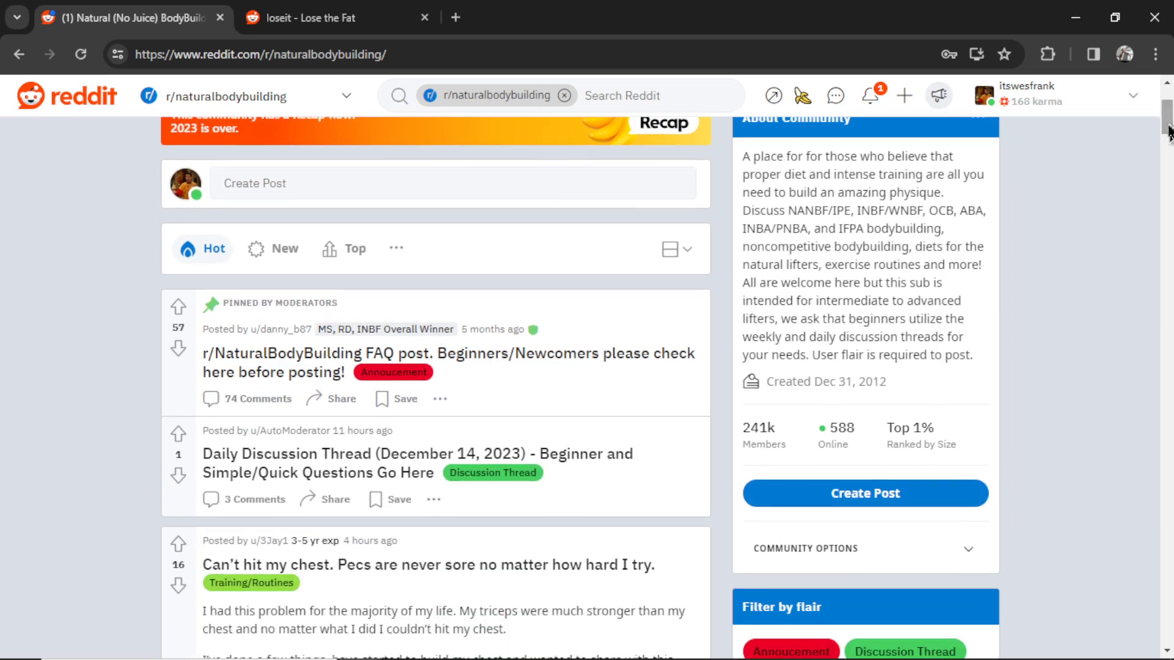
scroll(1109, 284, up, 3)
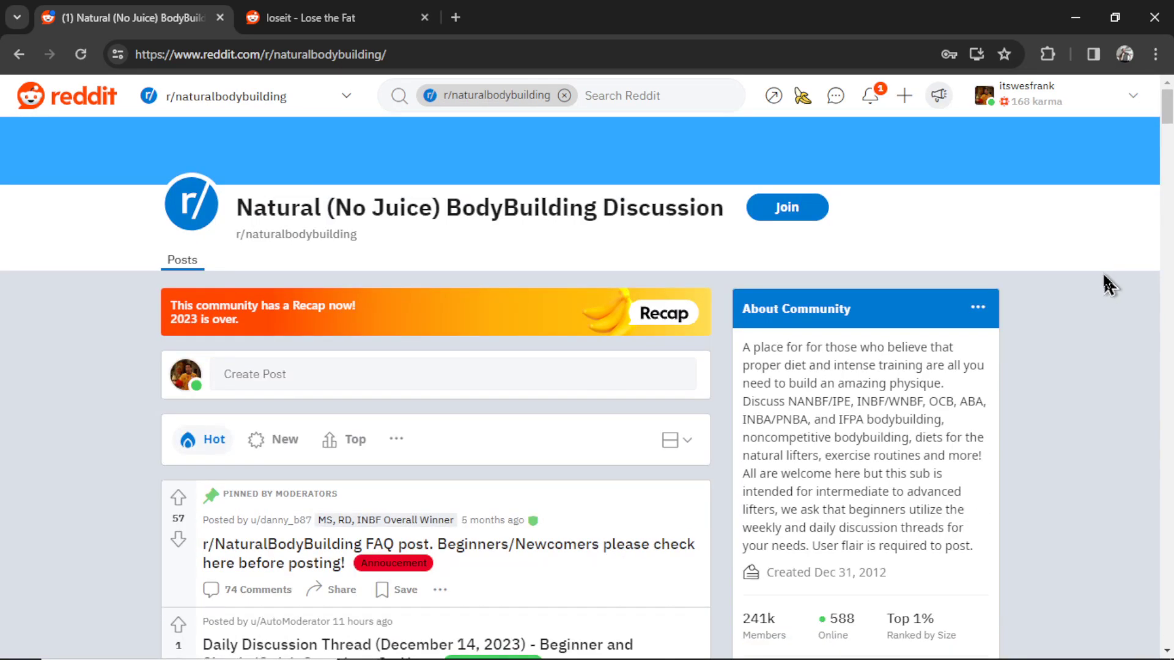
scroll(1056, 331, down, 3)
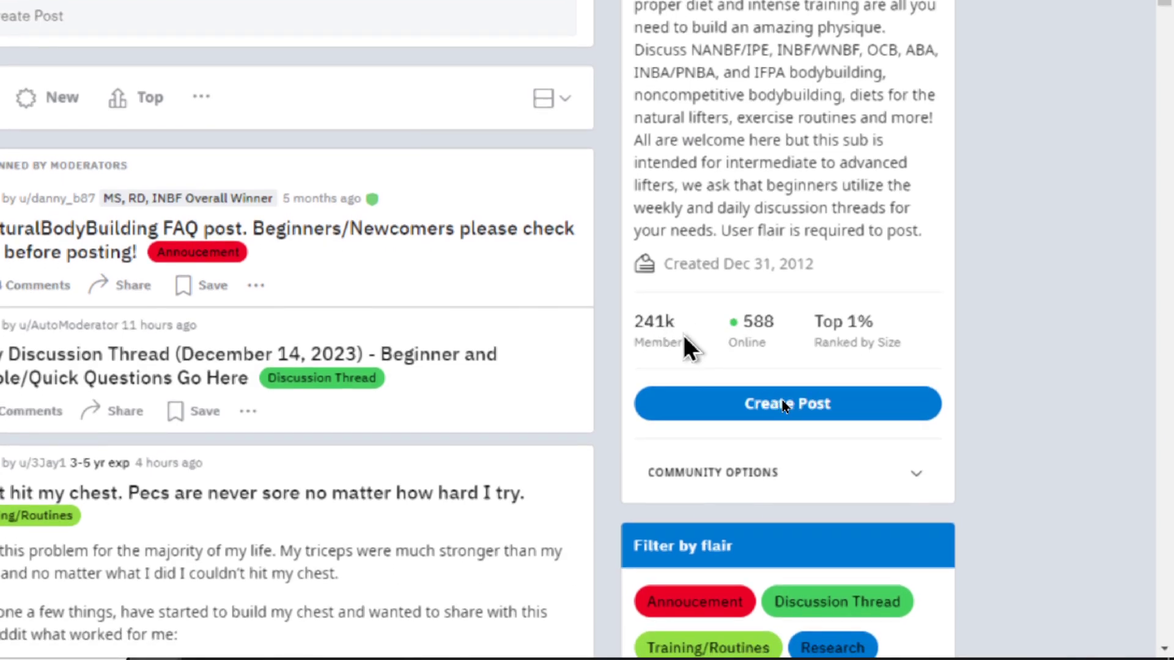
mouse_move(783, 447)
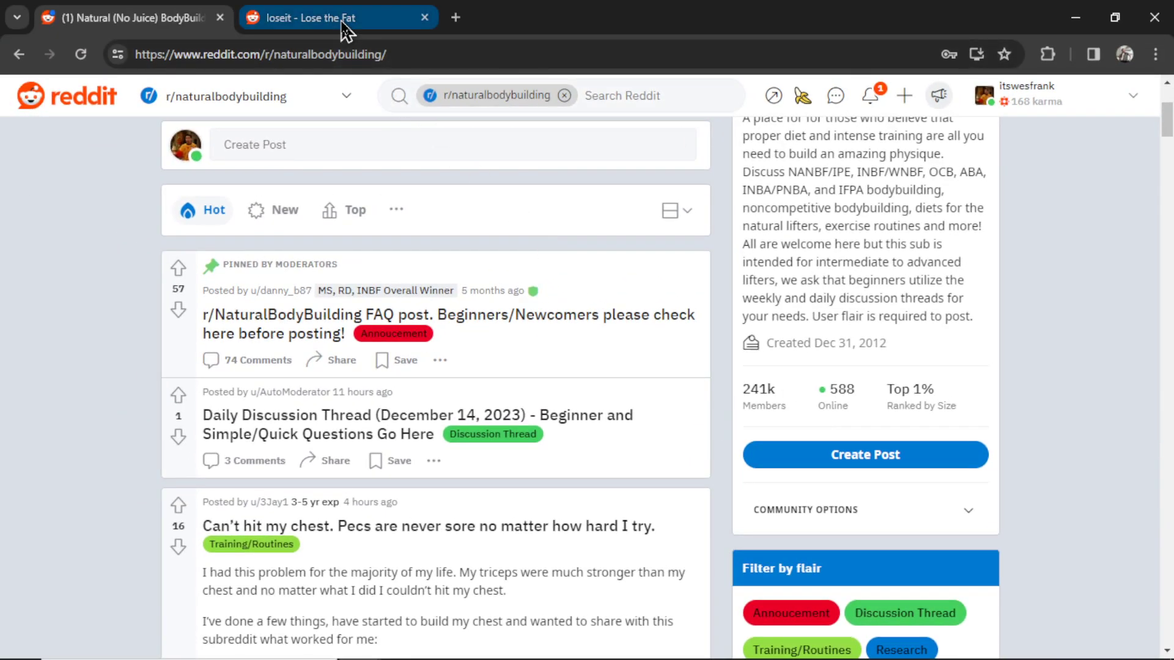
click(343, 25)
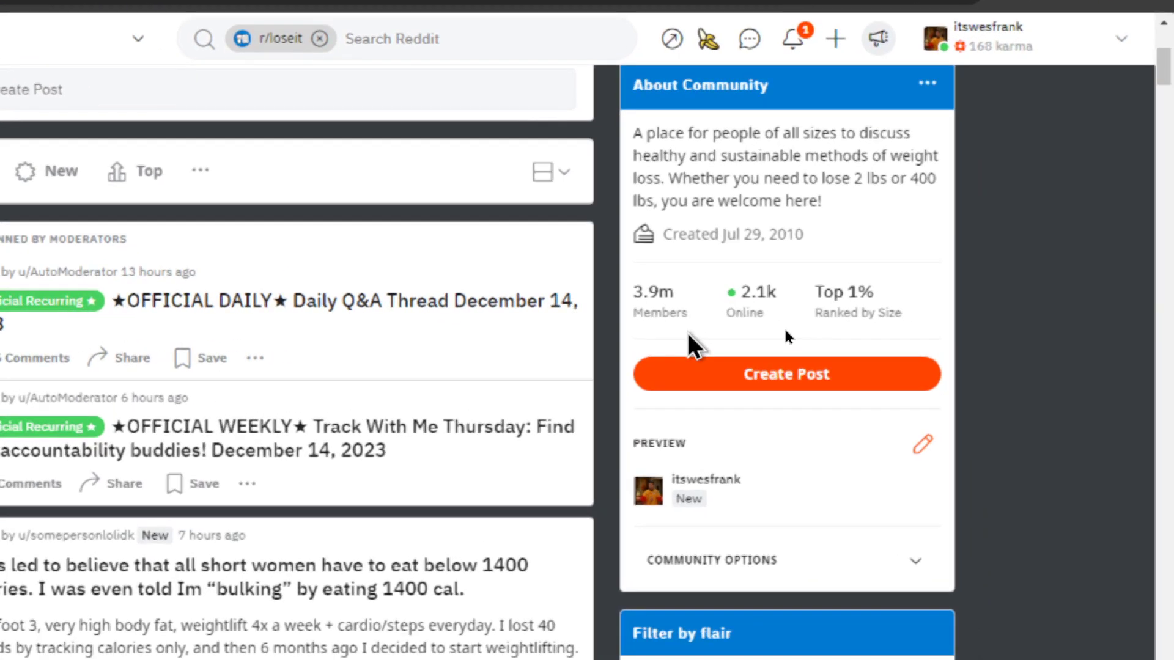
mouse_move(677, 314)
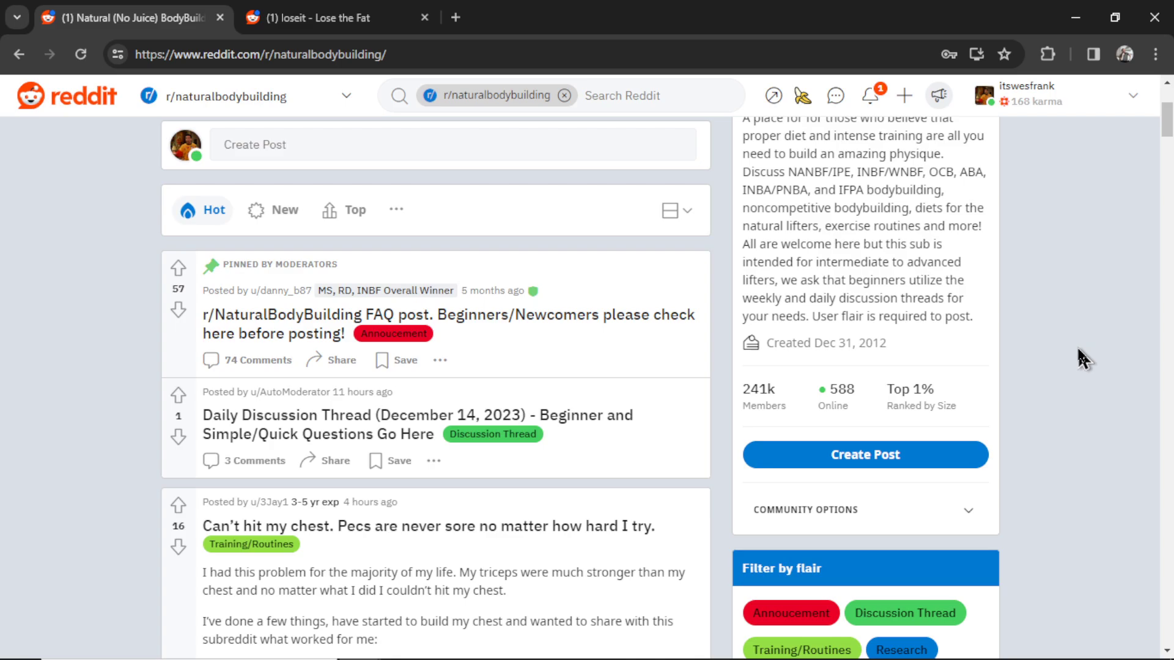
scroll(1078, 348, up, 4)
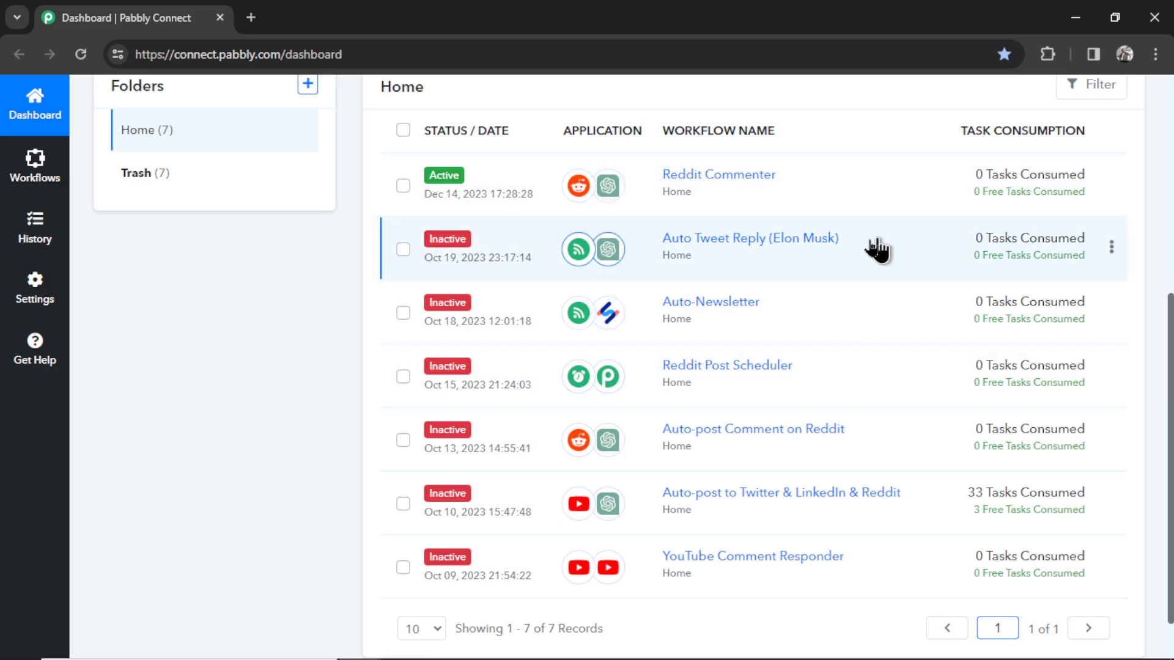
scroll(904, 425, down, 1)
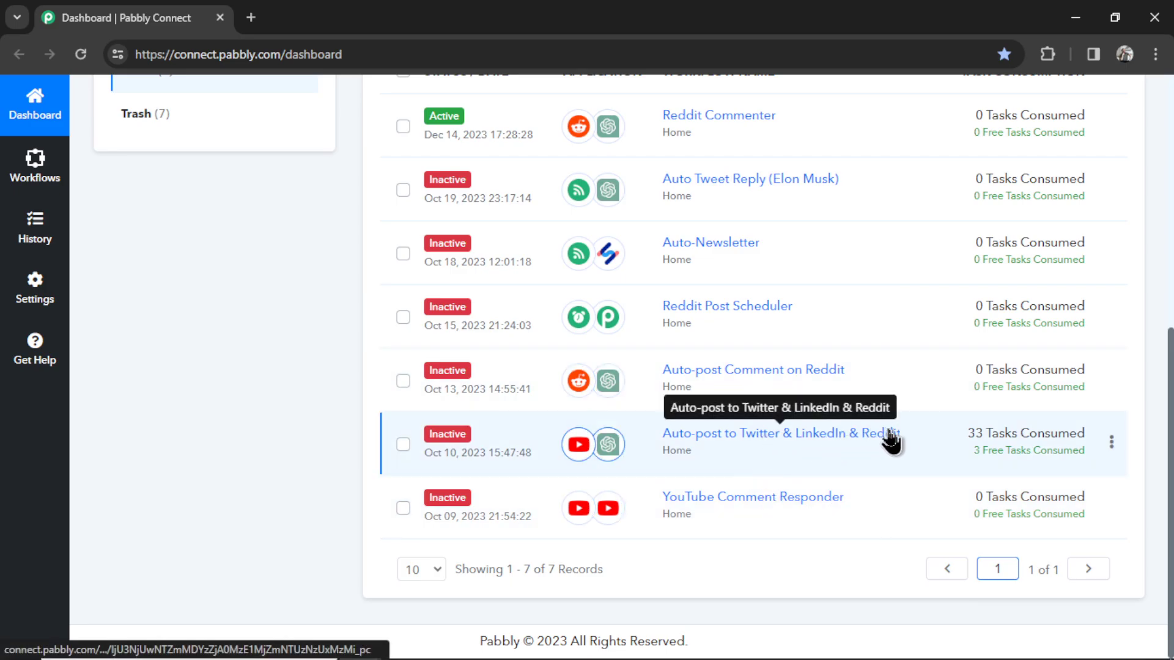
scroll(817, 236, up, 1)
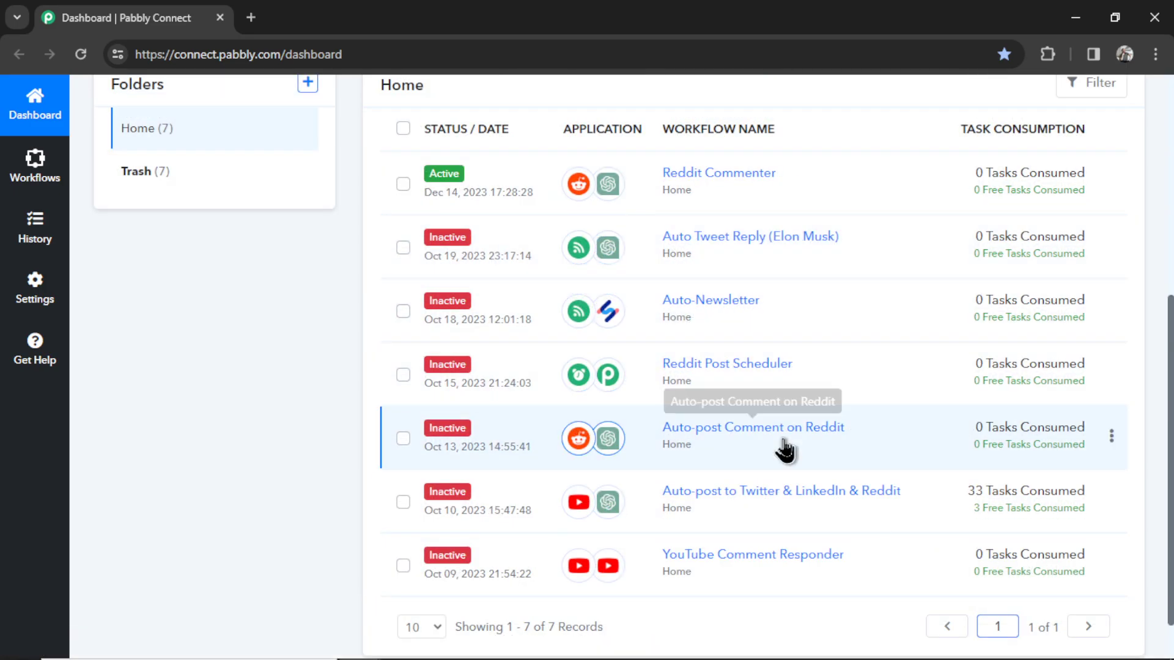